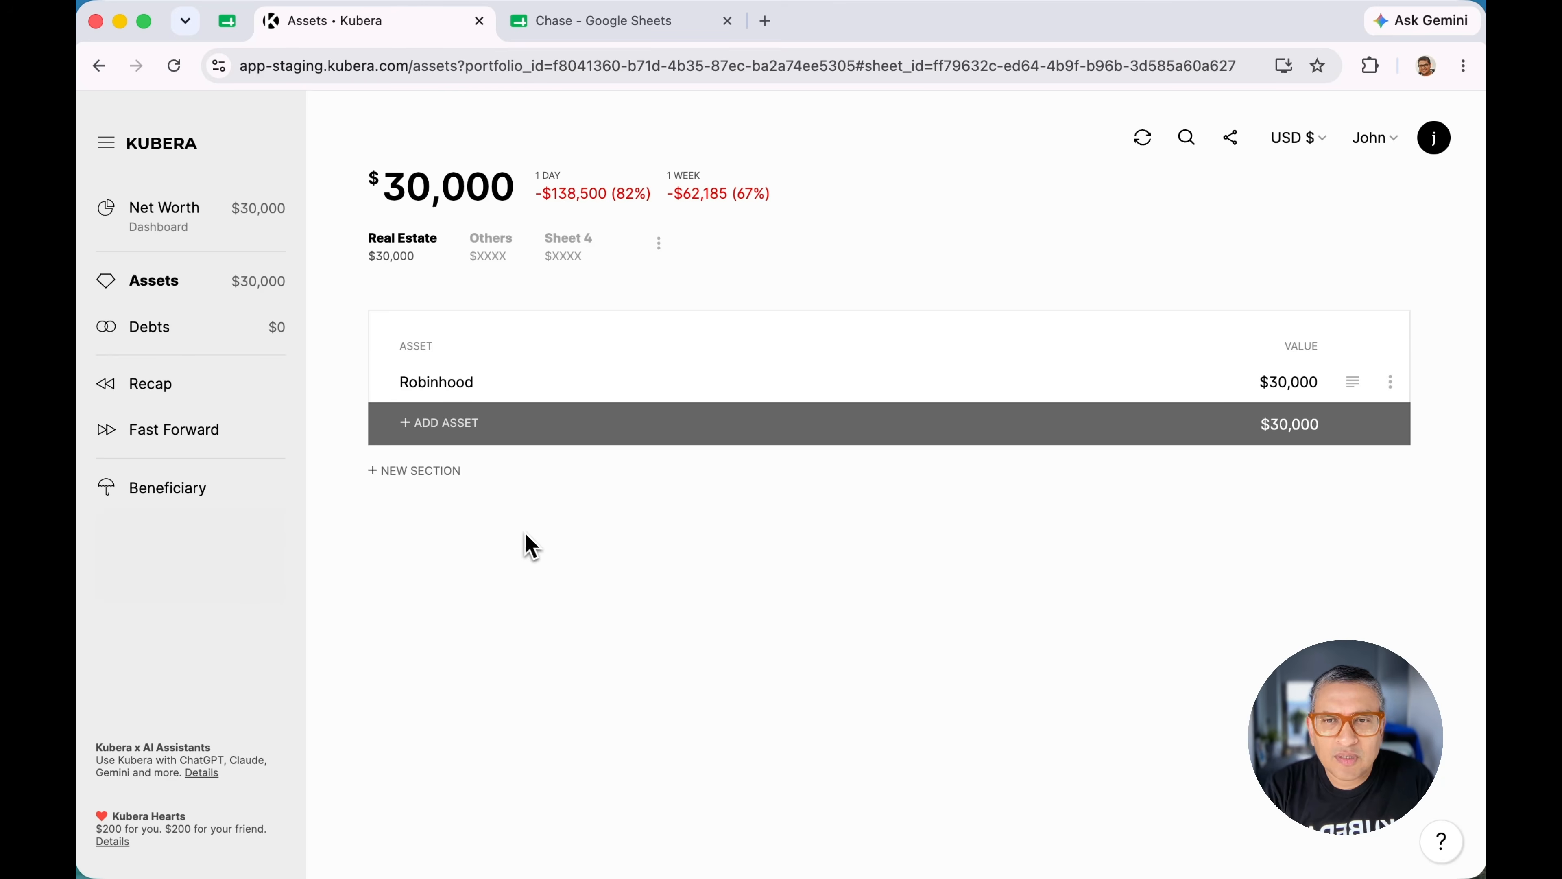
# Look through the asset types offered for adding an asset, including the AI Sync and manual options
pyautogui.click(472, 438)
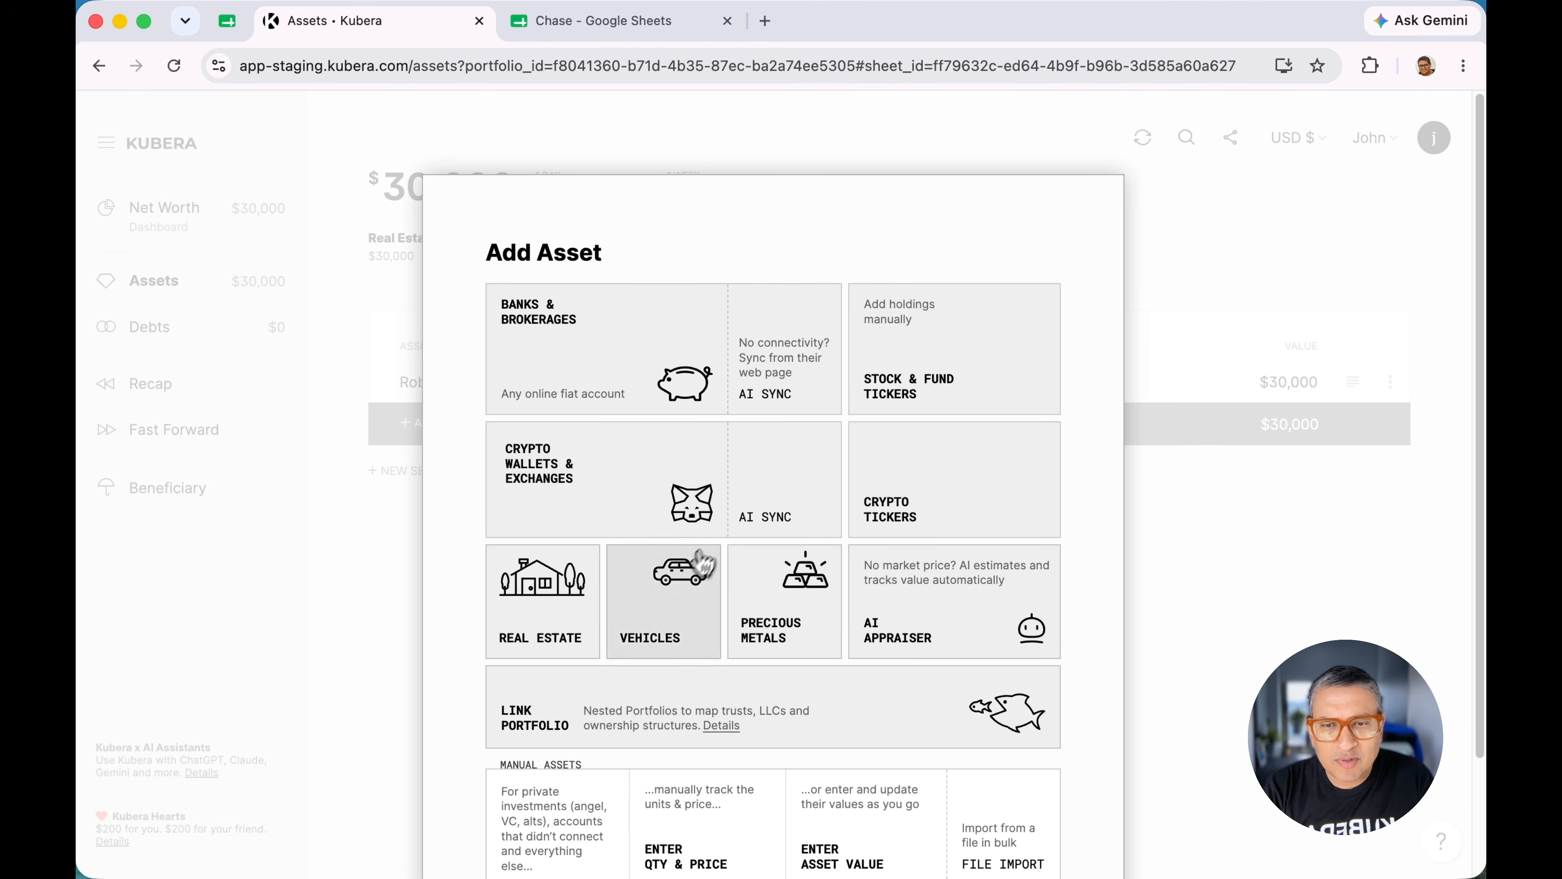
pyautogui.scroll(-3, 800, 665)
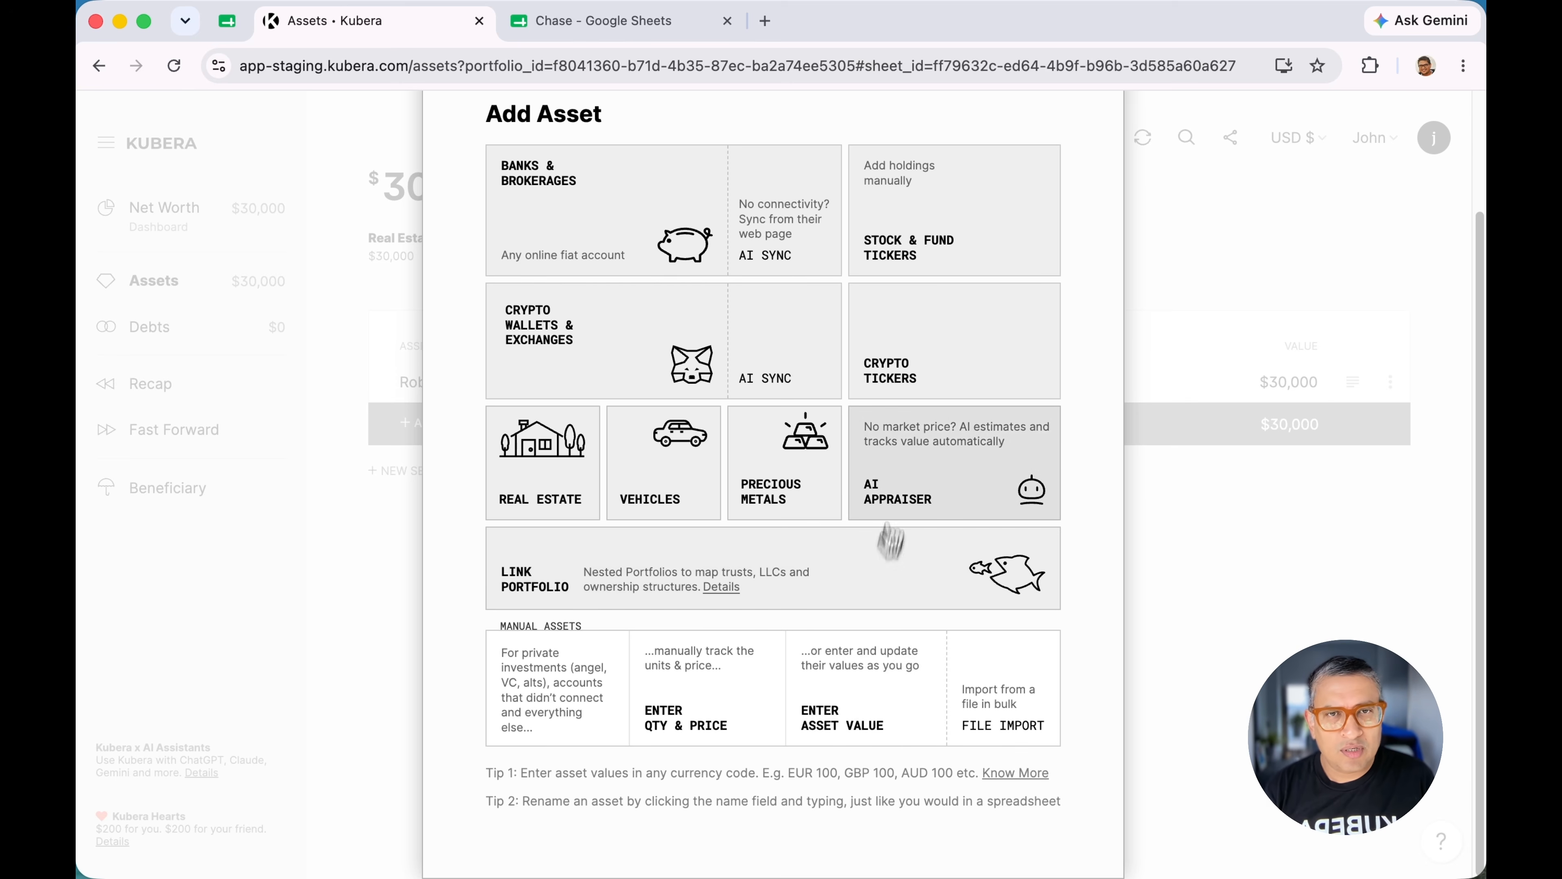
pyautogui.scroll(3, 1008, 471)
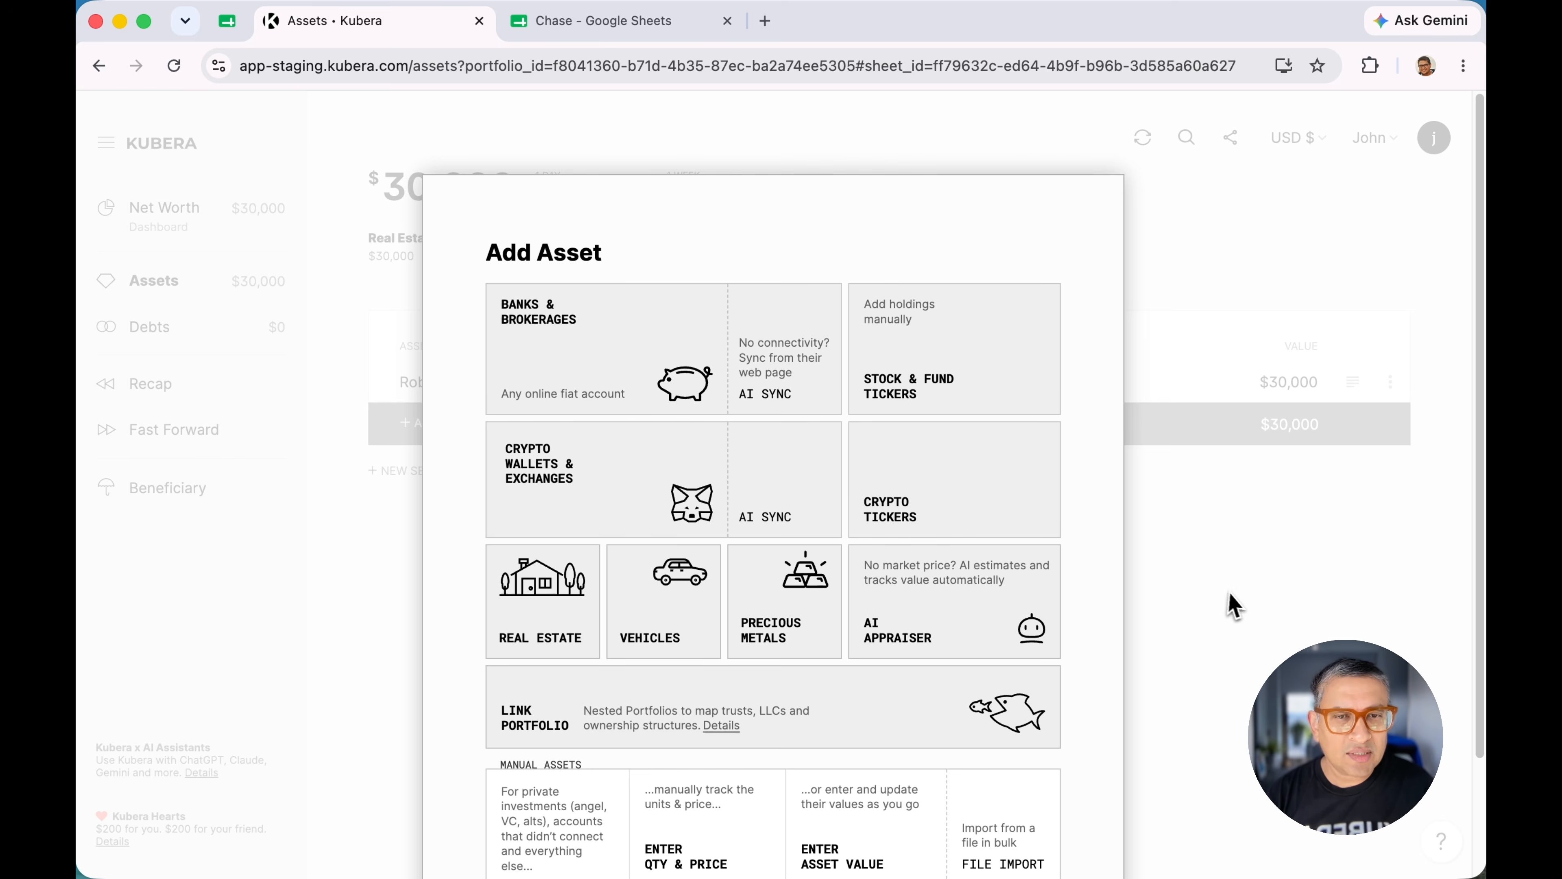
pyautogui.click(1232, 605)
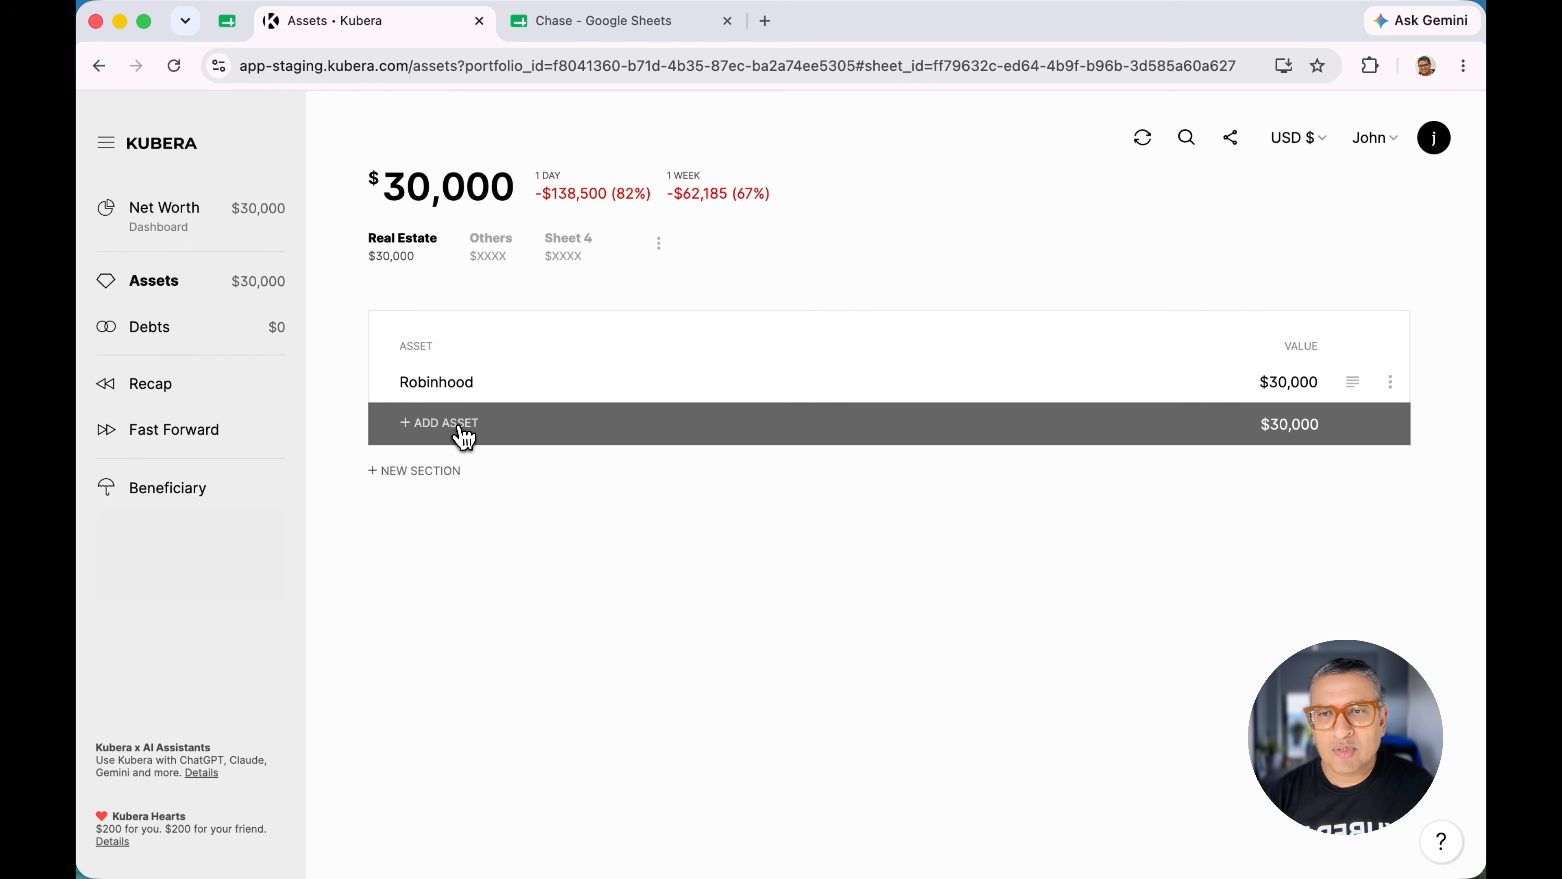
# Read the AI Sync instructions for banks and brokerages from the asset types, and return to the assets list
pyautogui.click(463, 437)
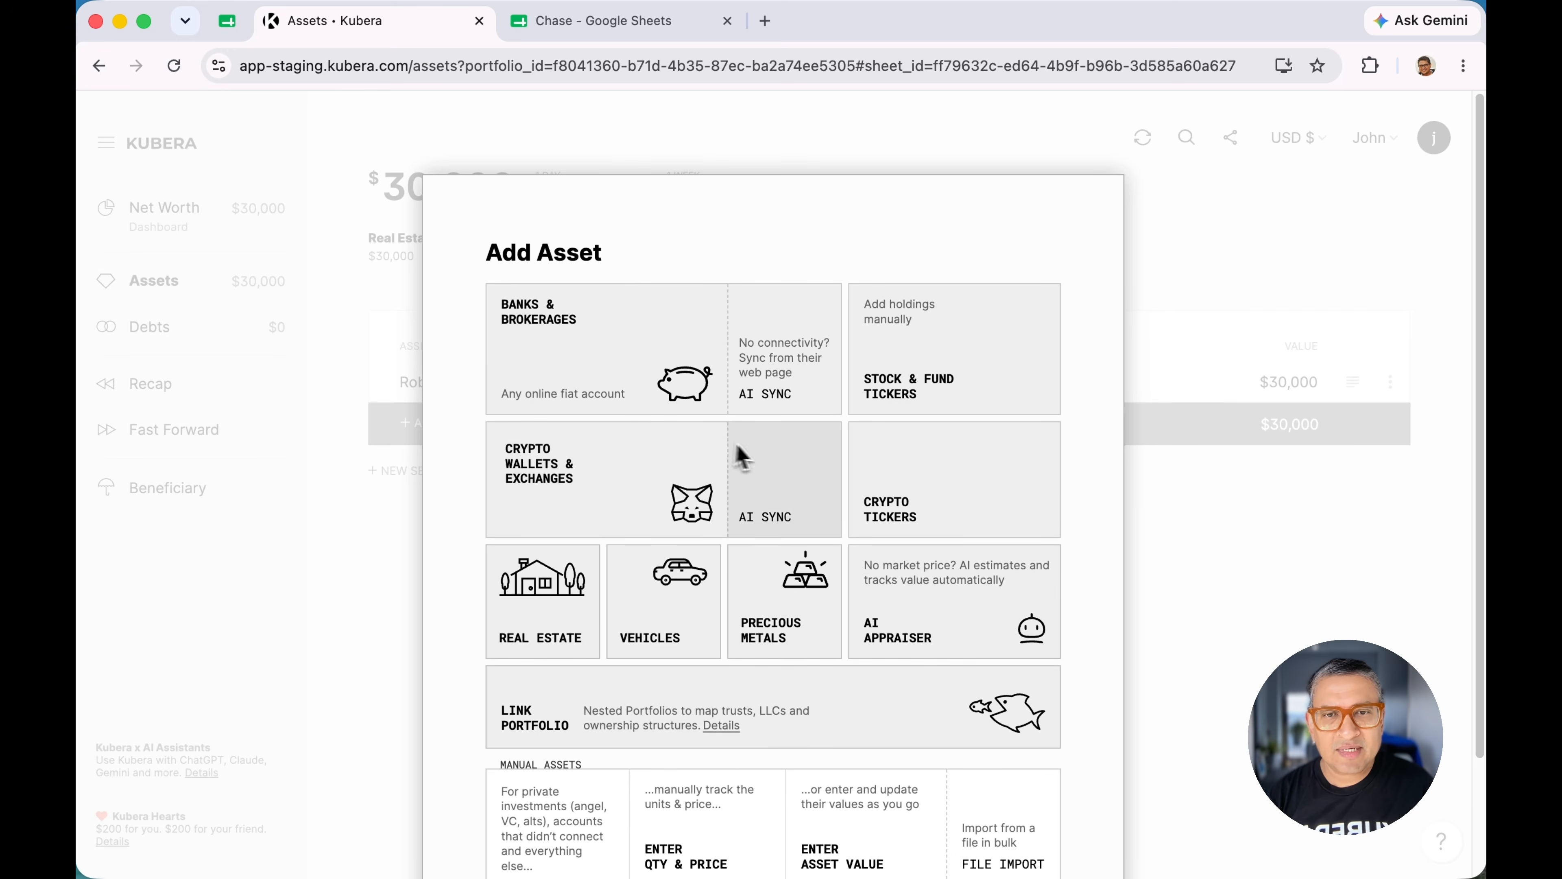
pyautogui.click(781, 358)
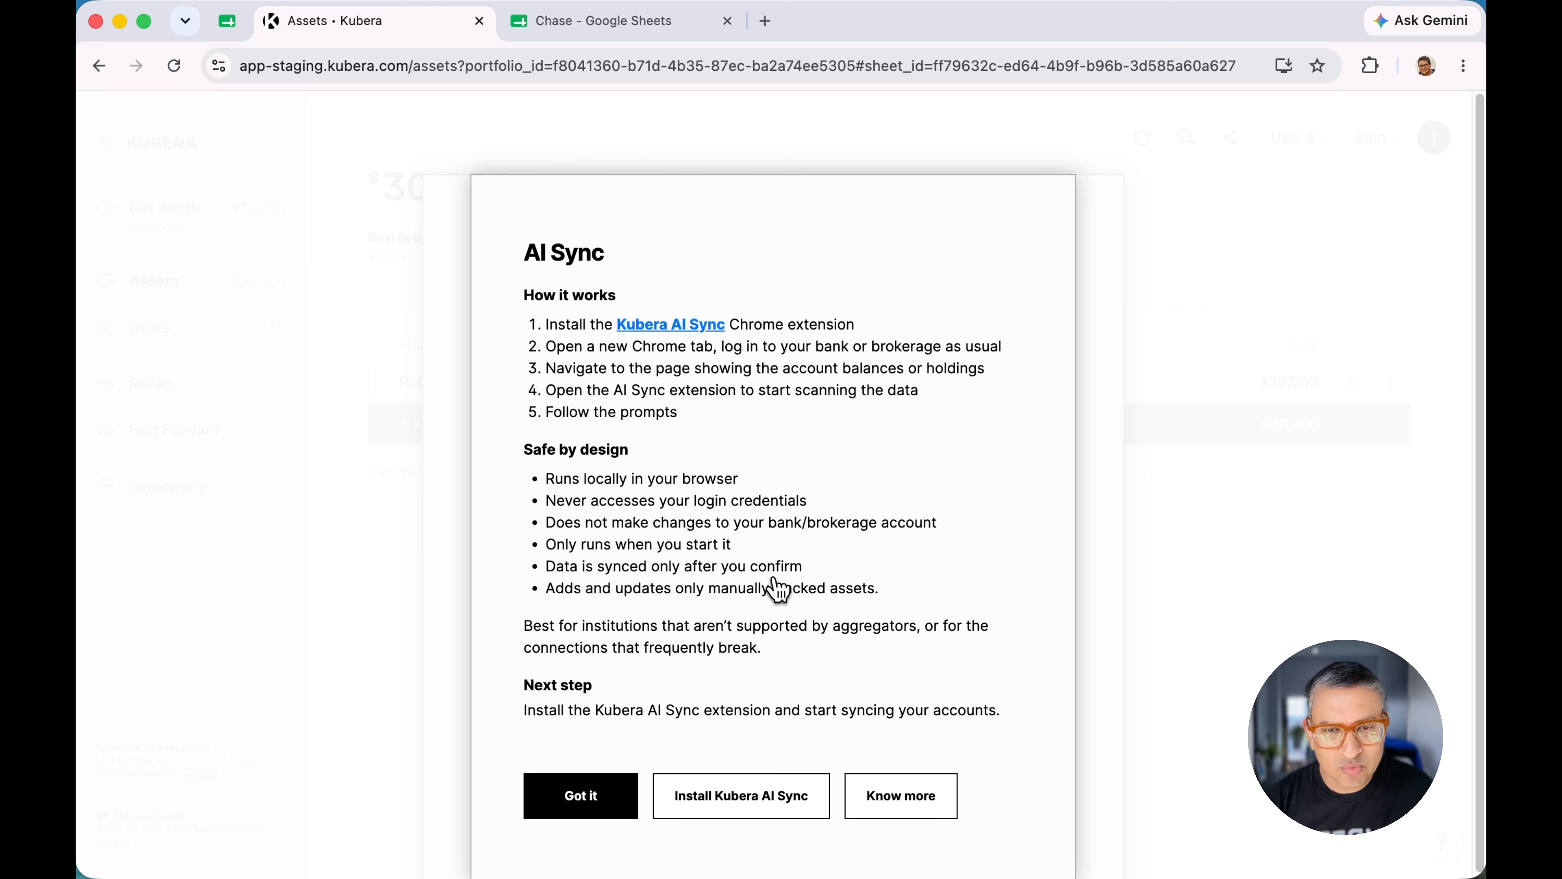
pyautogui.click(1163, 617)
pyautogui.click(1169, 613)
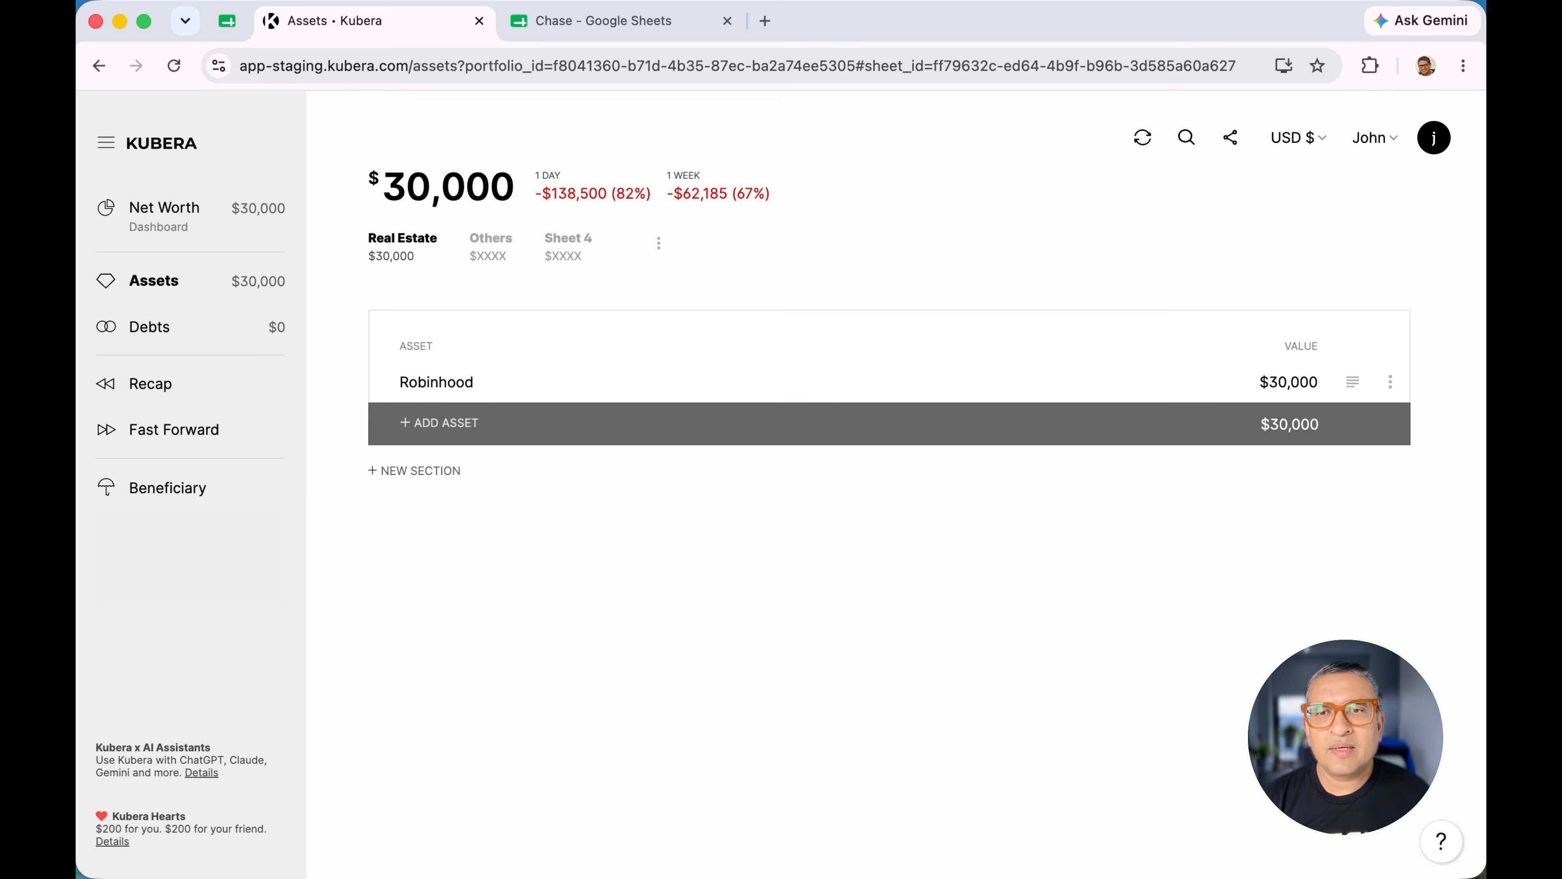
pyautogui.click(600, 399)
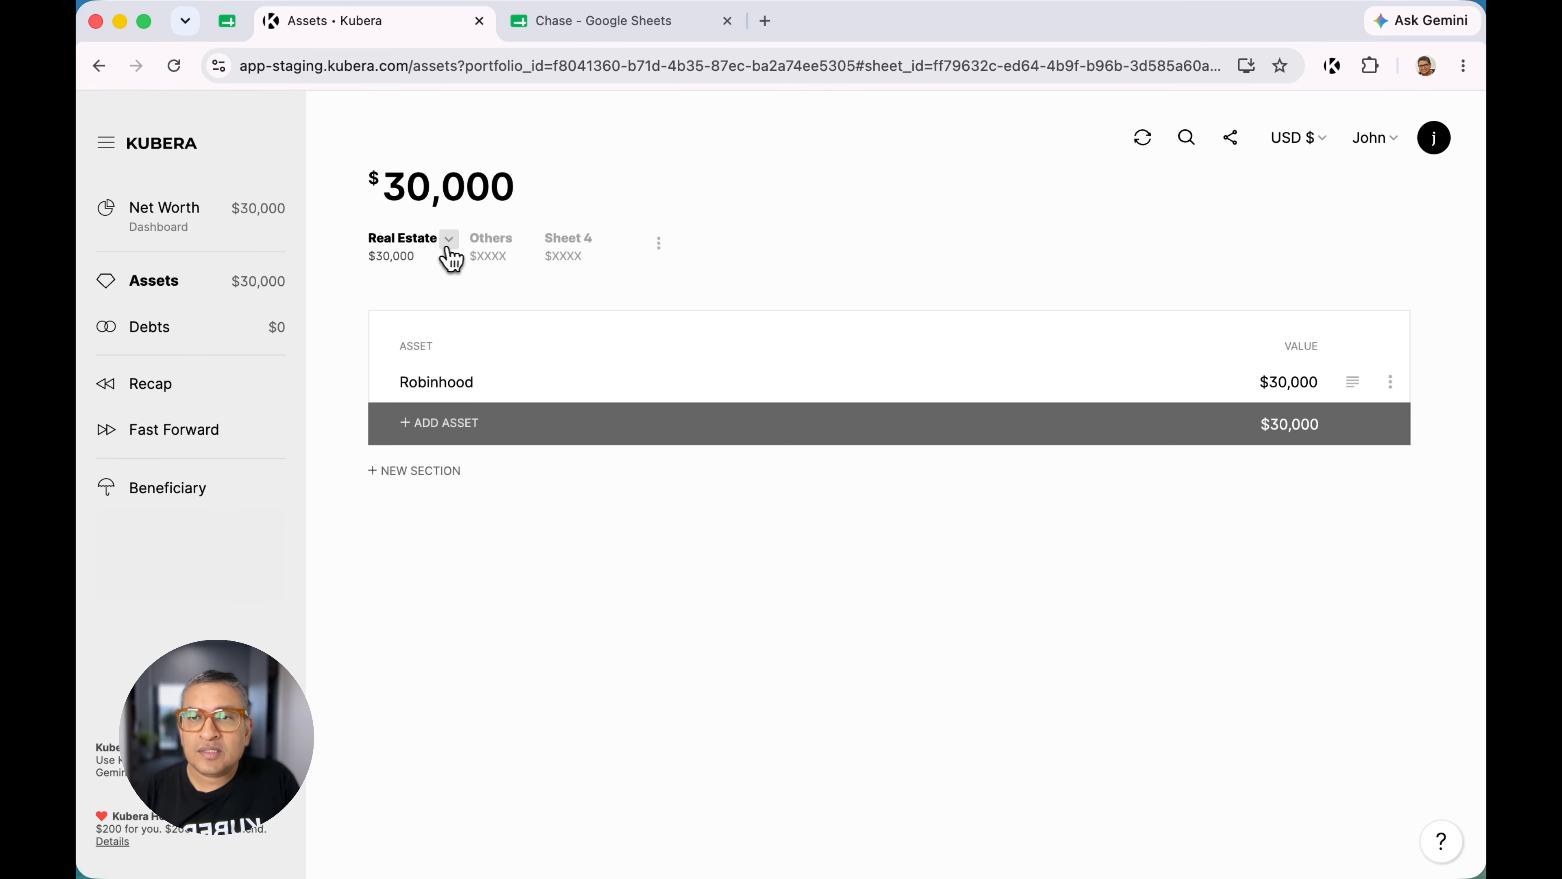
# Rename the Real Estate sheet as Investments
pyautogui.click(449, 243)
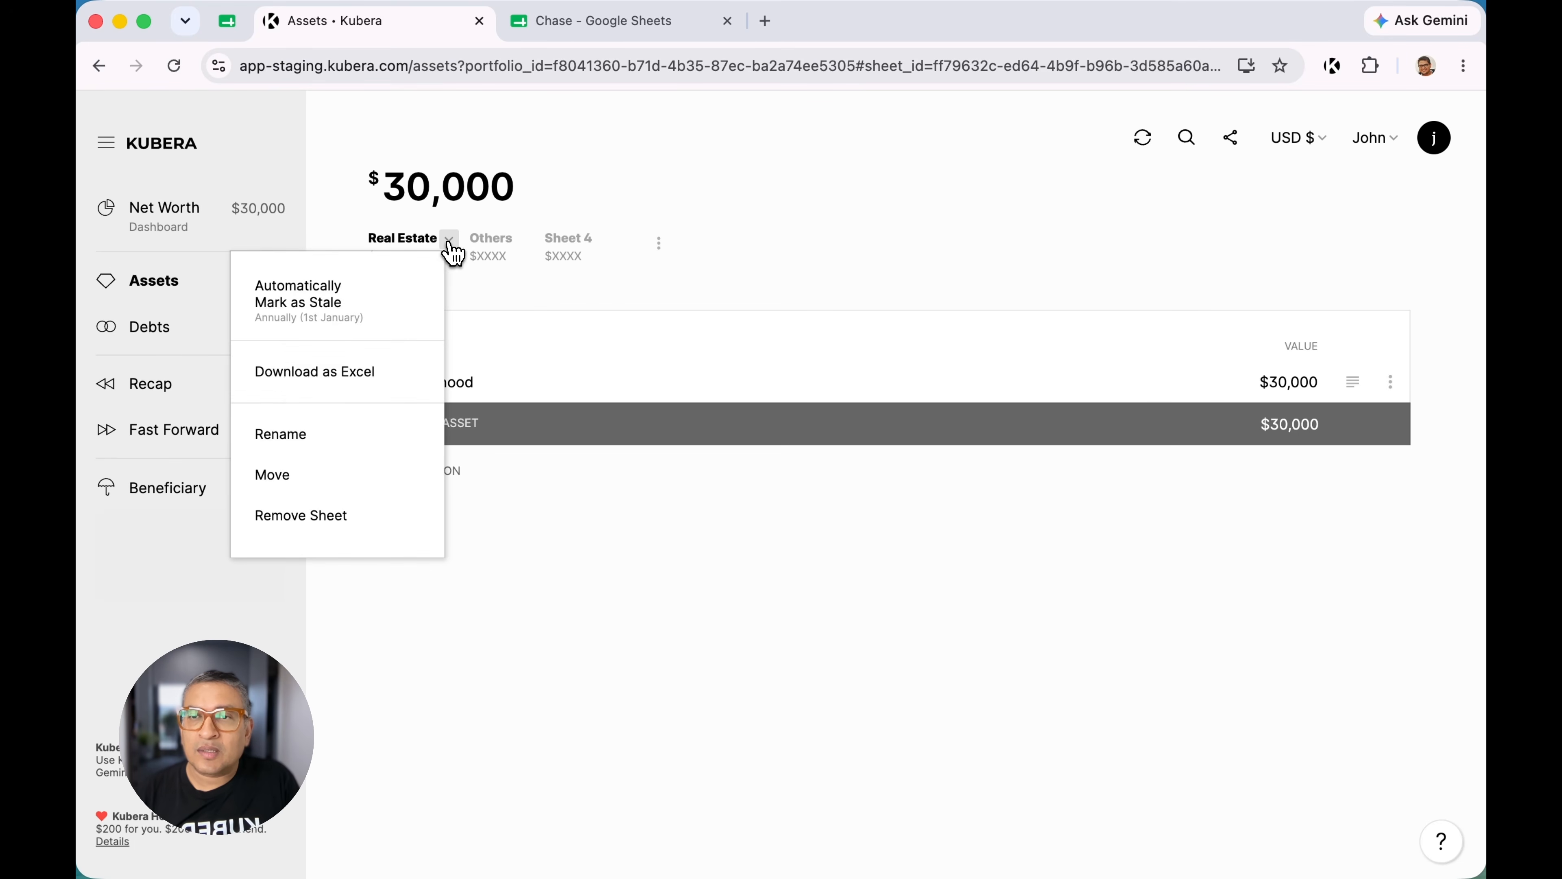
pyautogui.click(362, 445)
pyautogui.write('Investments')
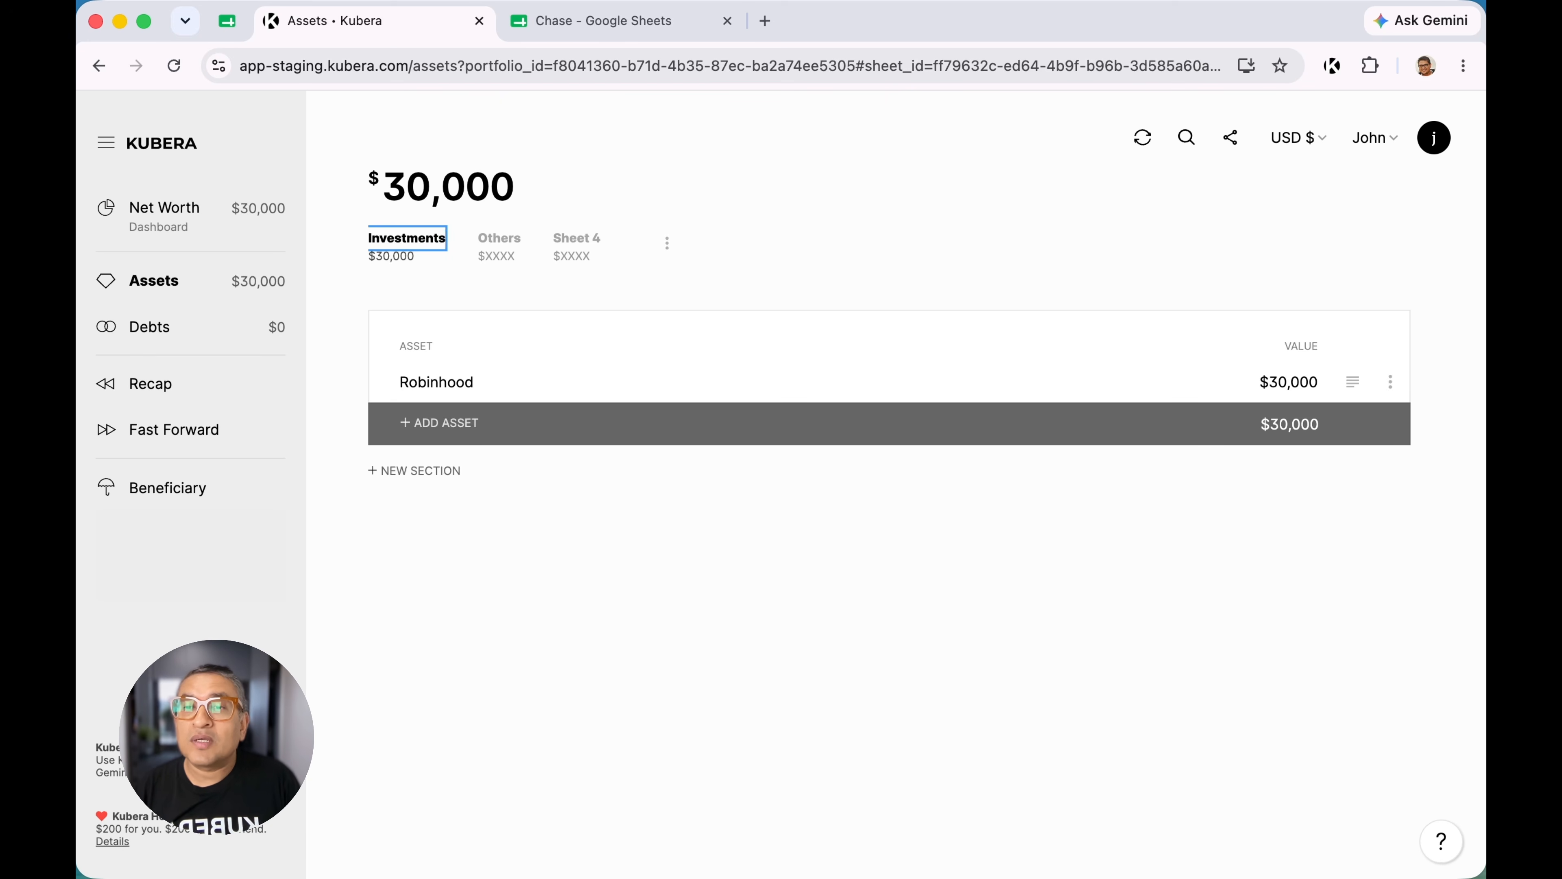
pyautogui.press('Return')
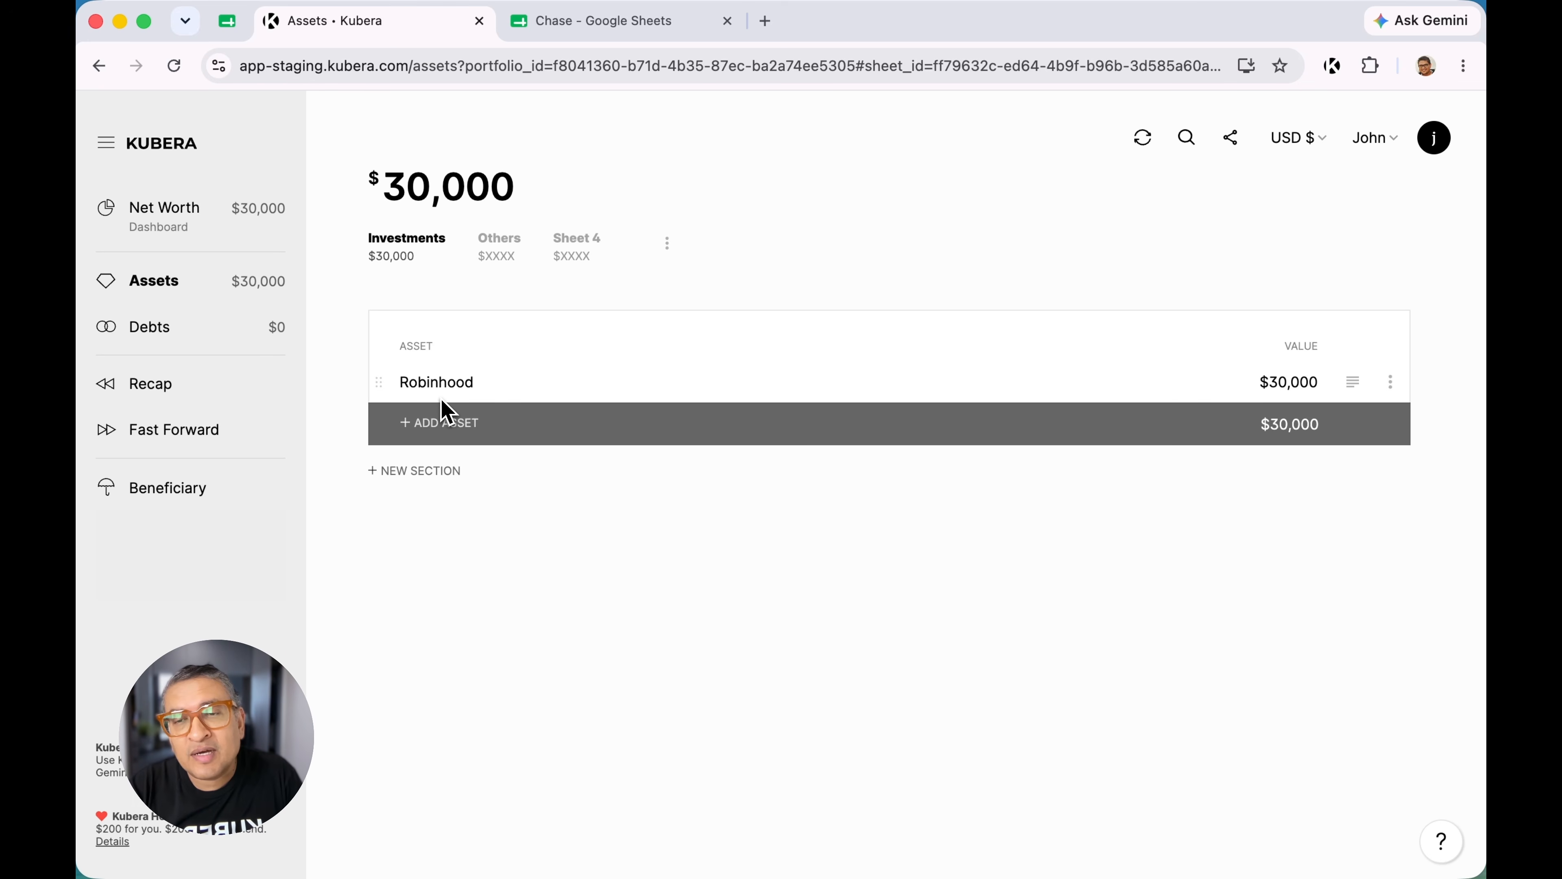
pyautogui.click(1391, 383)
pyautogui.press('Escape')
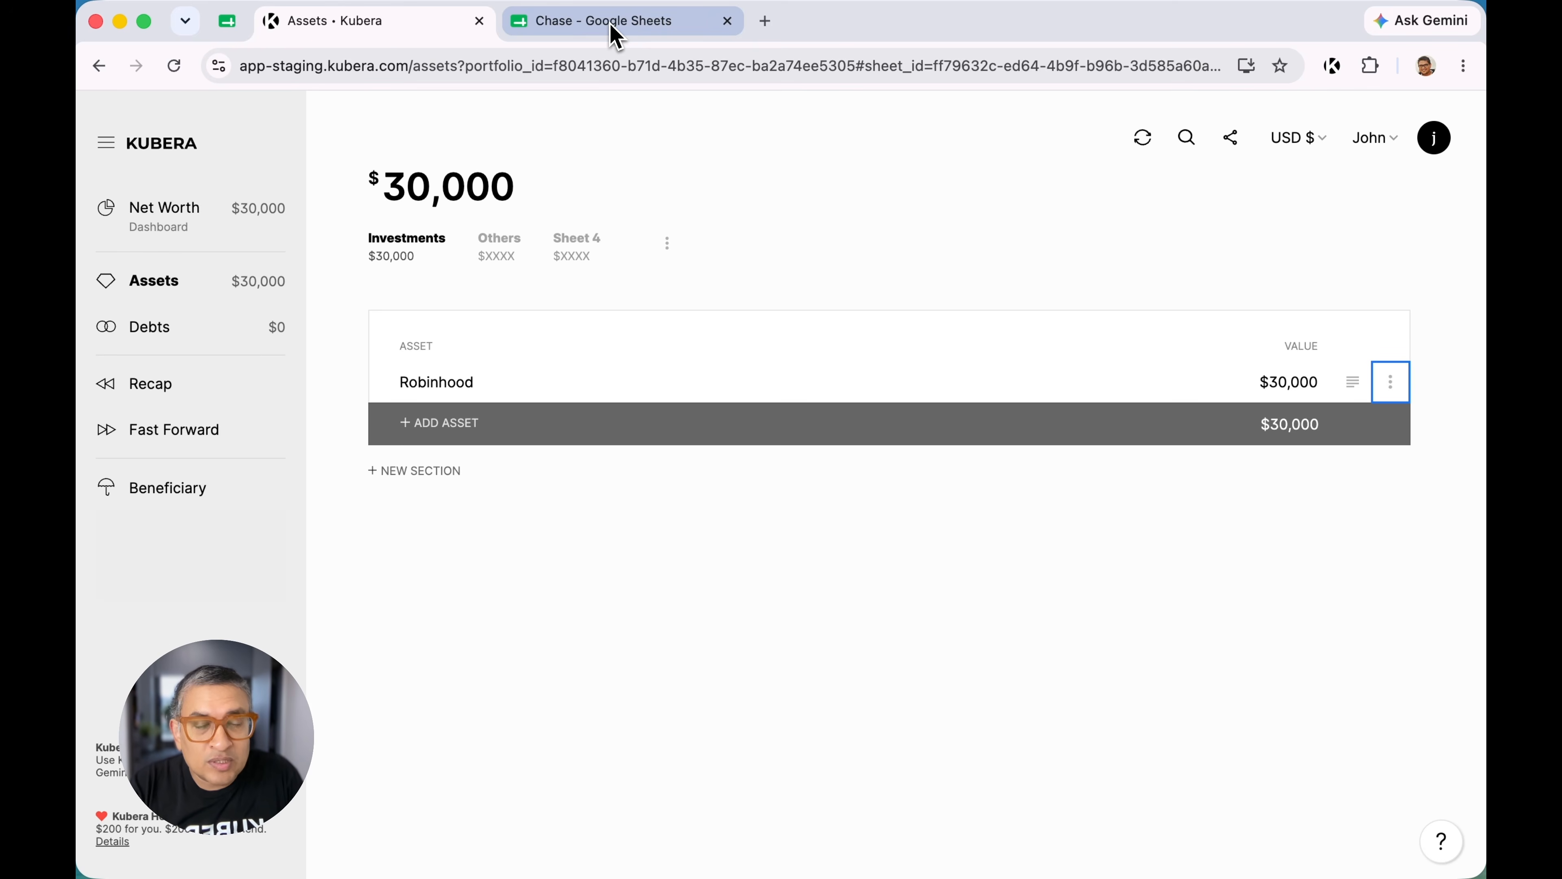
# Scan the Accounts sheet of the Chase Google Sheets file with Kubera AI Sync and sync its four accounts to the portfolio
pyautogui.click(615, 37)
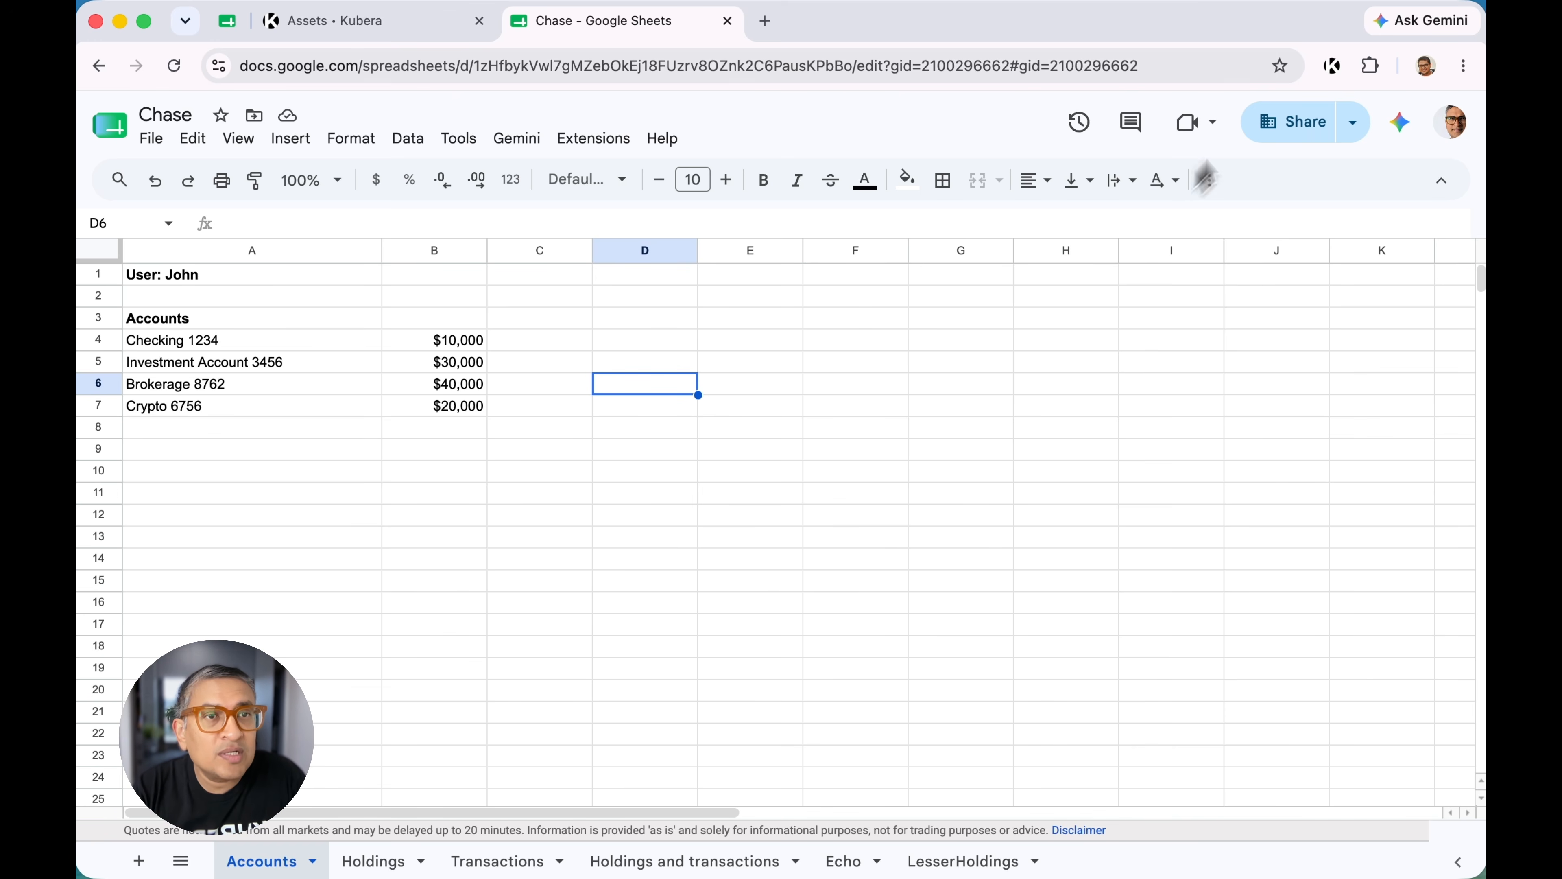
pyautogui.click(1332, 65)
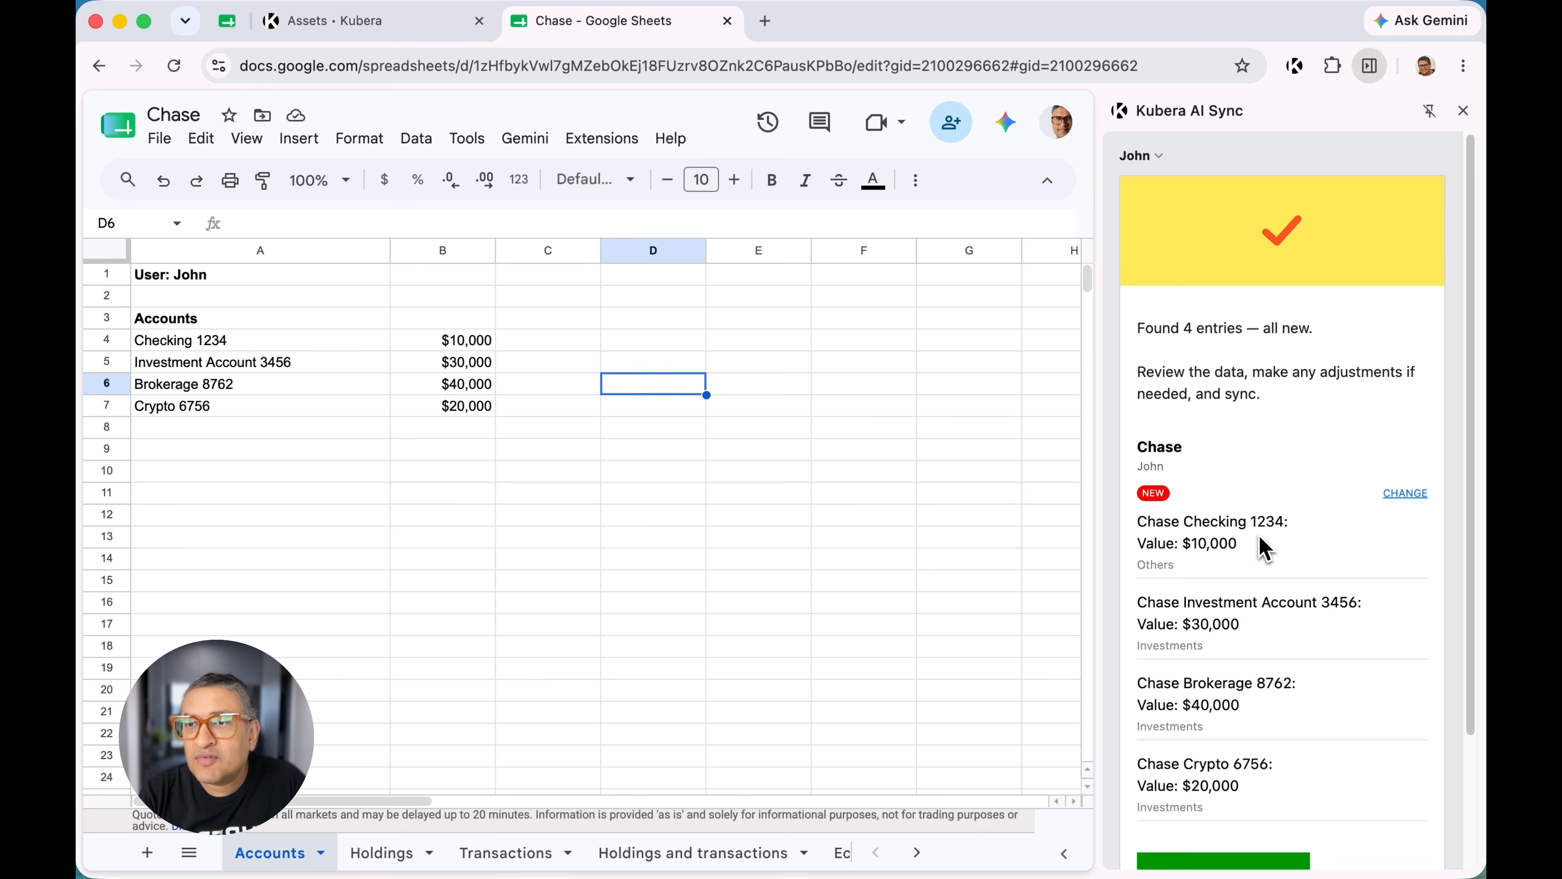
pyautogui.scroll(-3, 1263, 544)
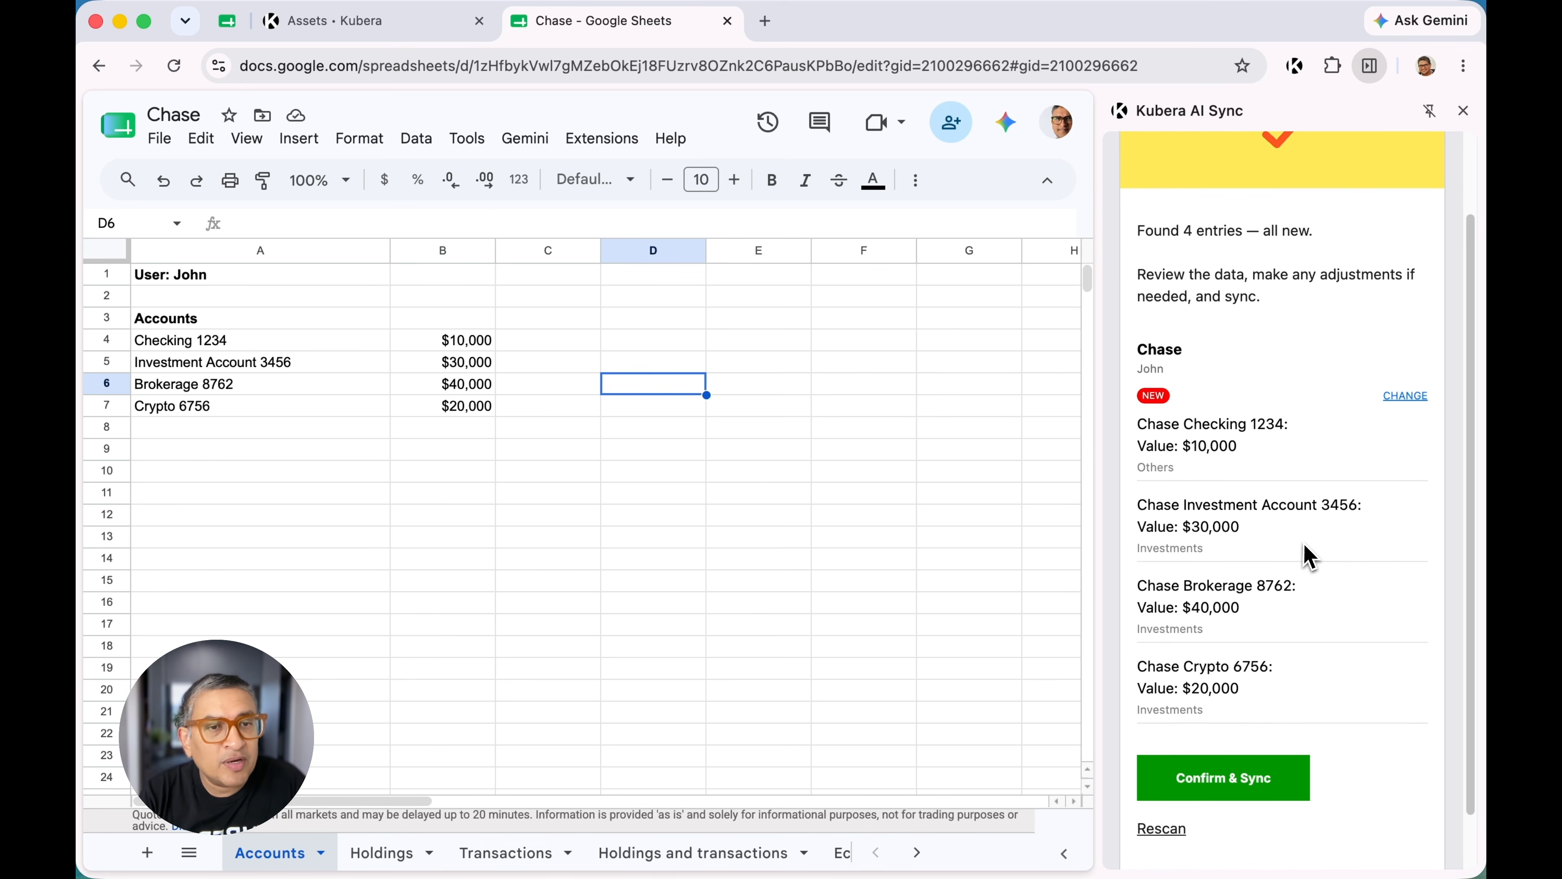
pyautogui.scroll(-2, 1309, 556)
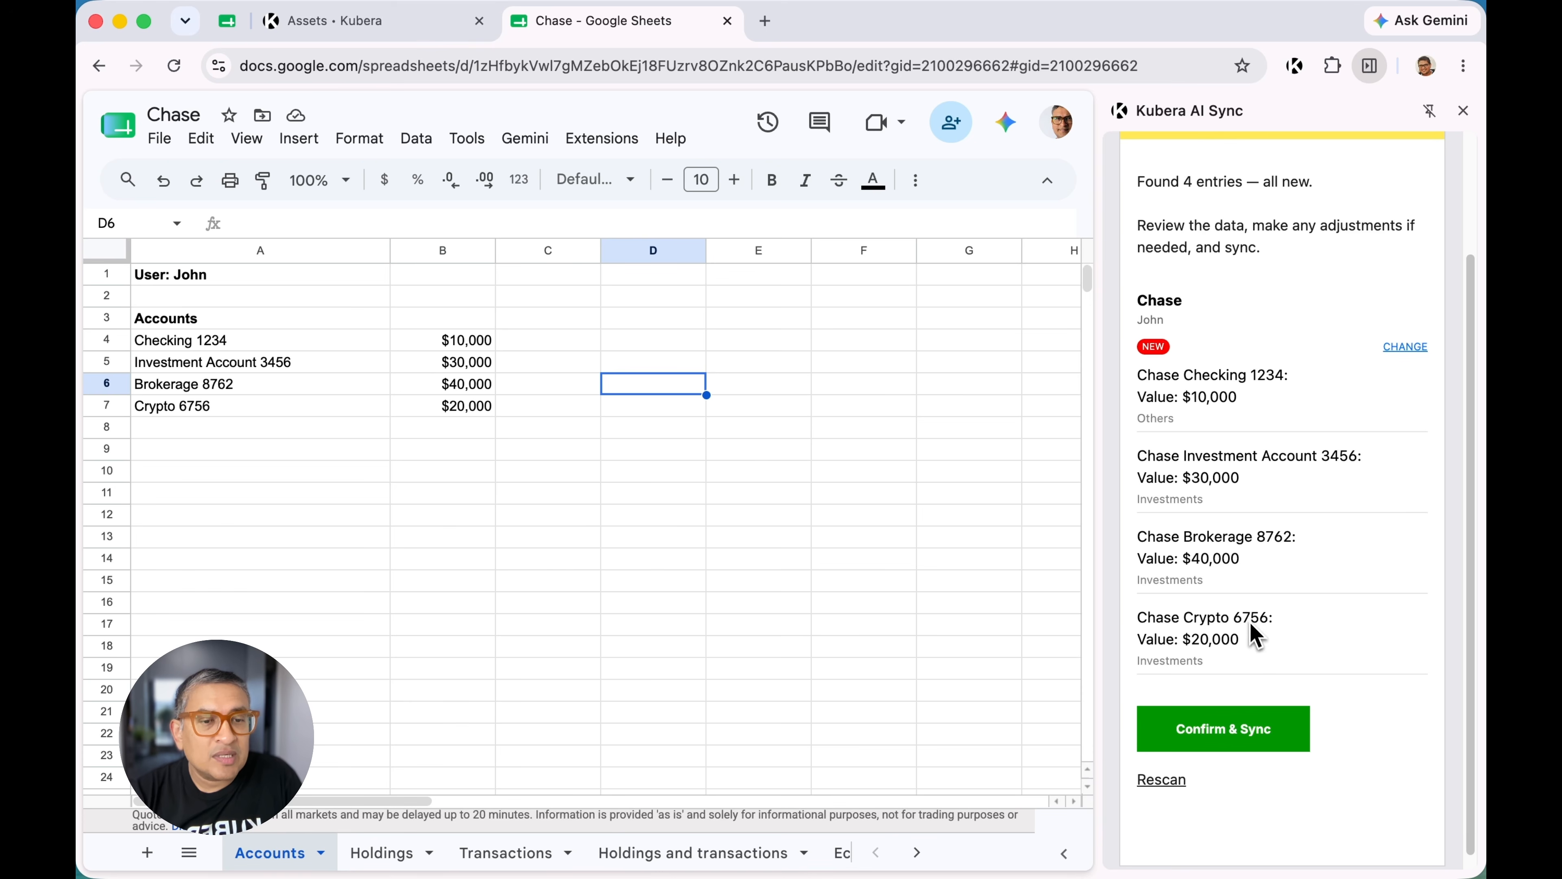
pyautogui.click(1255, 750)
pyautogui.click(1256, 748)
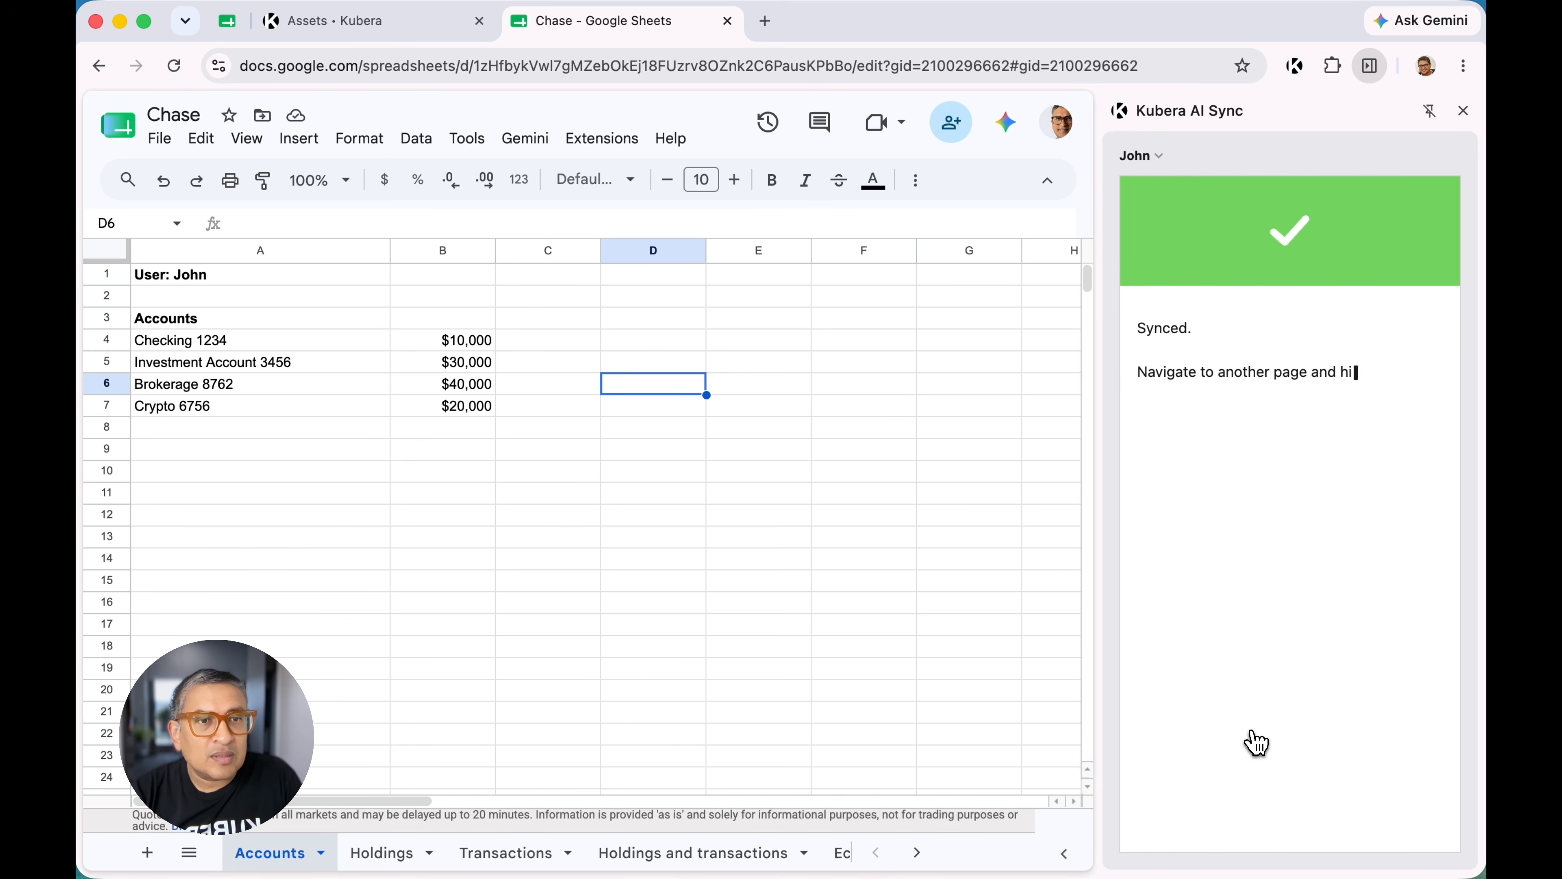
# Switch back to Kubera and move the Chase Checking asset from the Others sheet to the Investments sheet
pyautogui.click(324, 34)
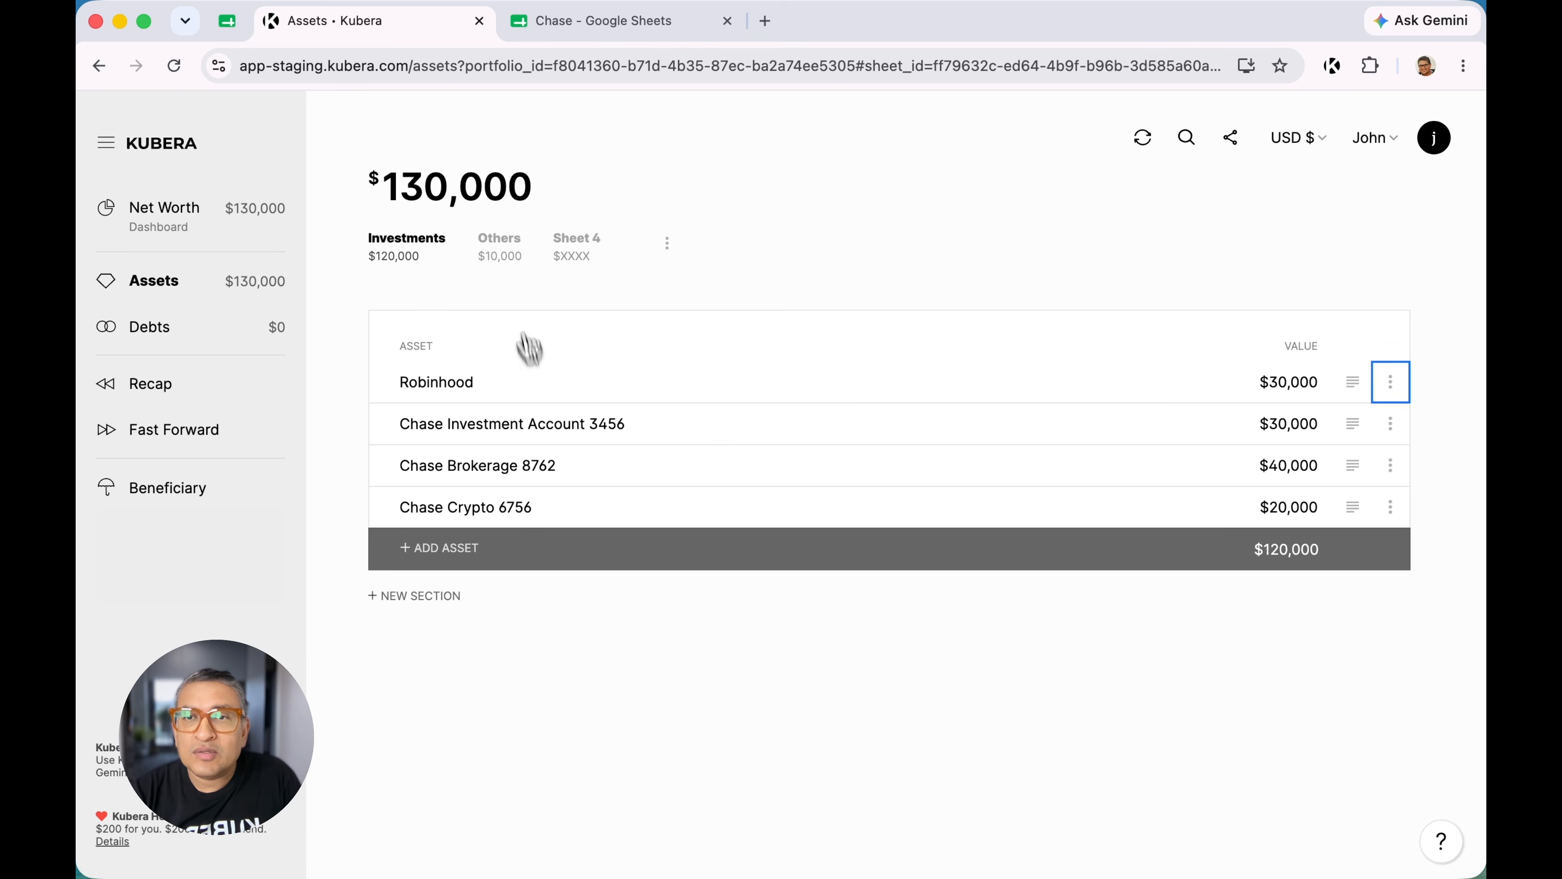
pyautogui.click(501, 261)
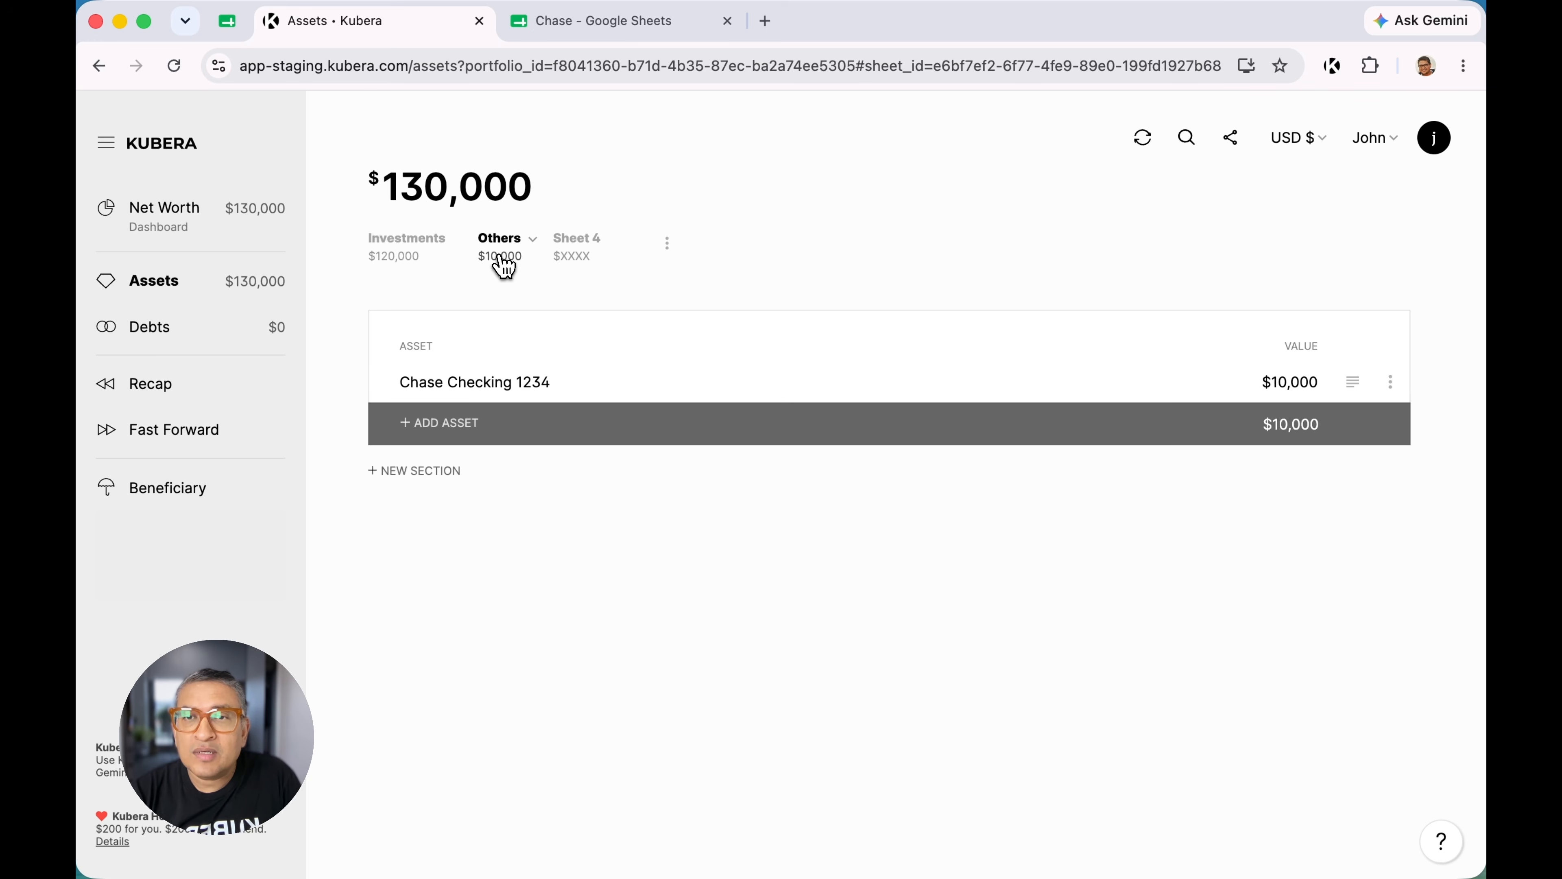
pyautogui.click(1398, 392)
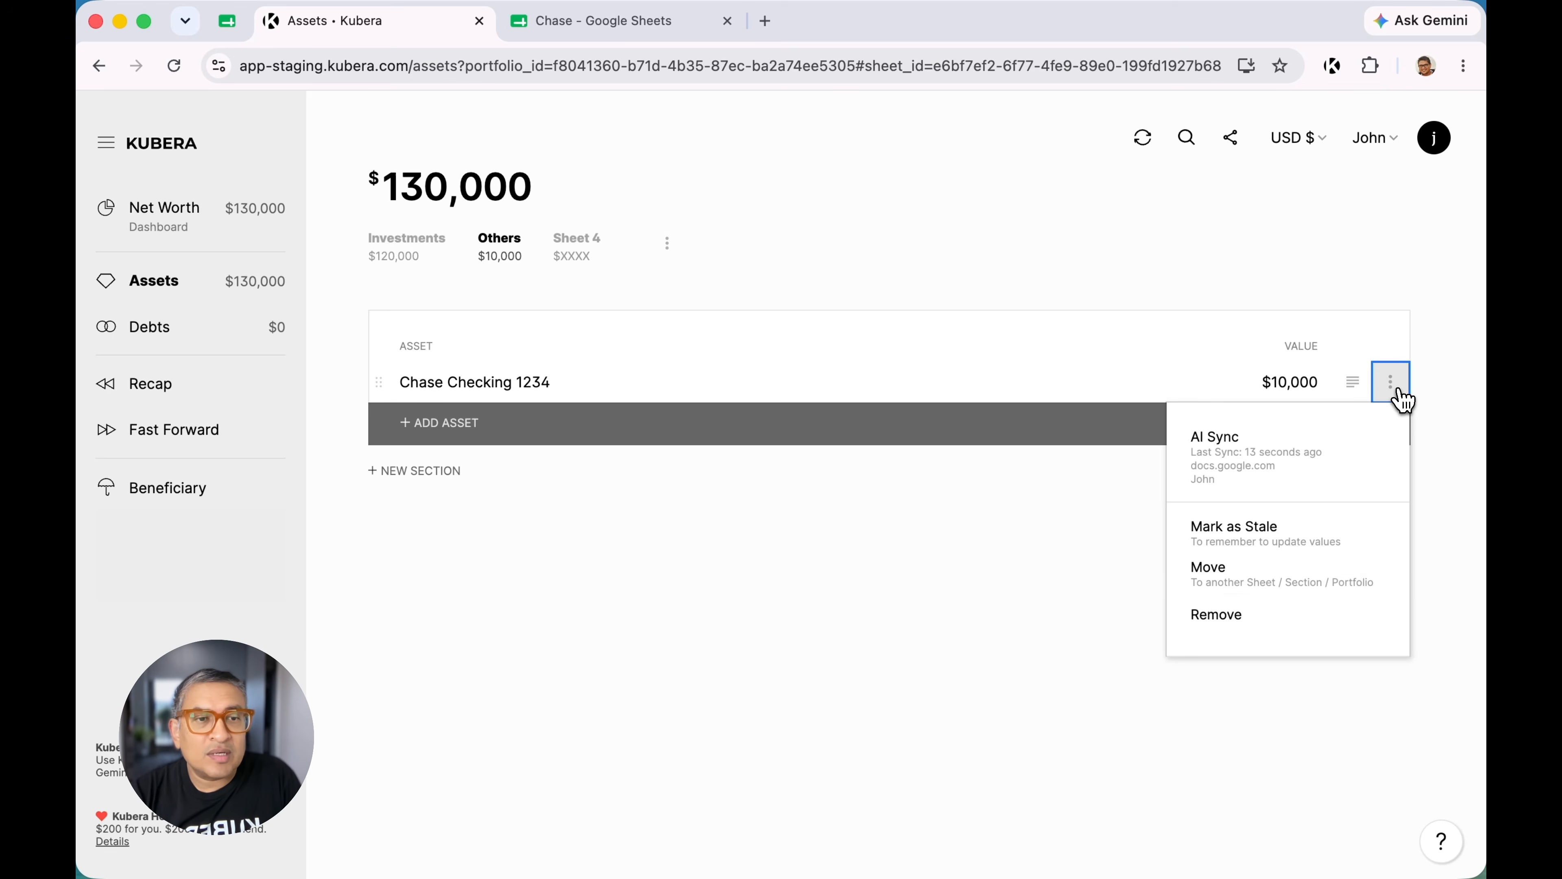
pyautogui.click(1348, 570)
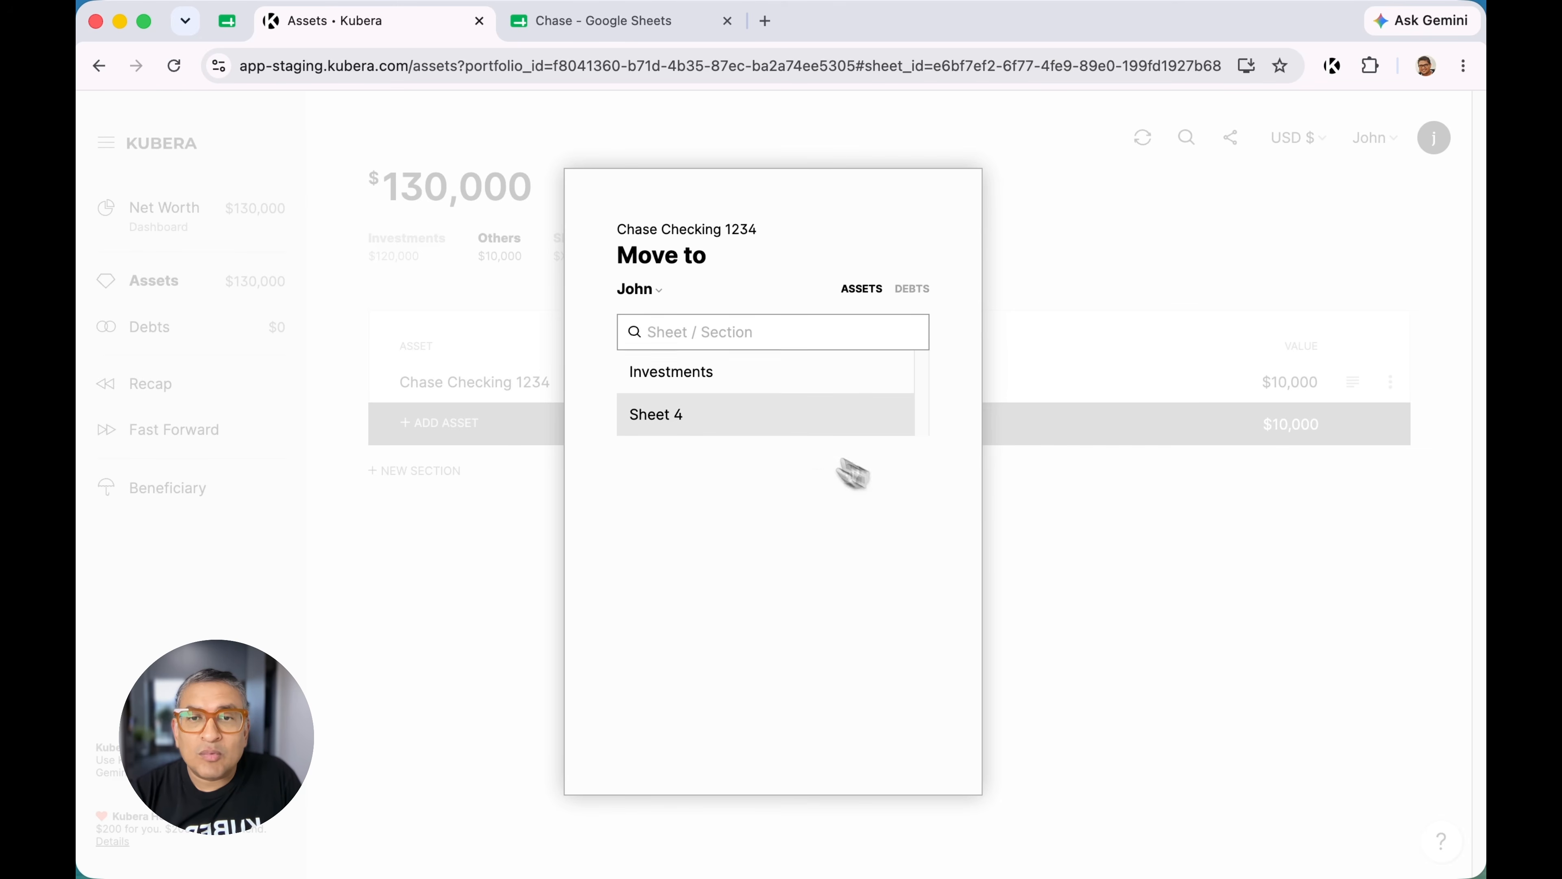
pyautogui.click(812, 414)
pyautogui.click(399, 249)
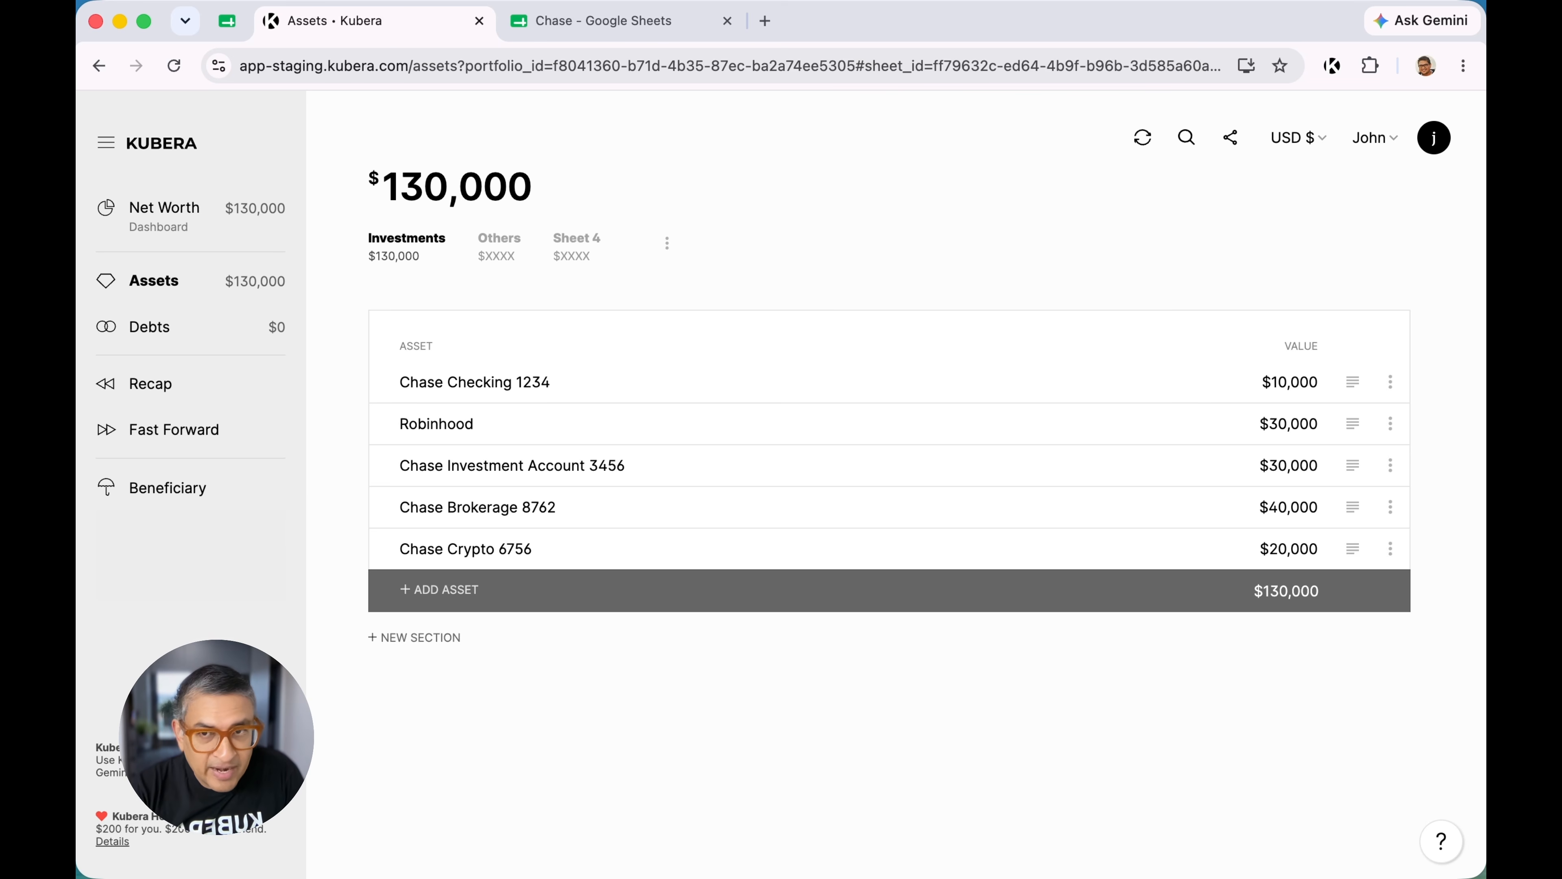
# Switch to the Chase spreadsheet, close the AI Sync panel and set the Checking balance in B4 to $20,000
pyautogui.click(625, 28)
pyautogui.click(1463, 111)
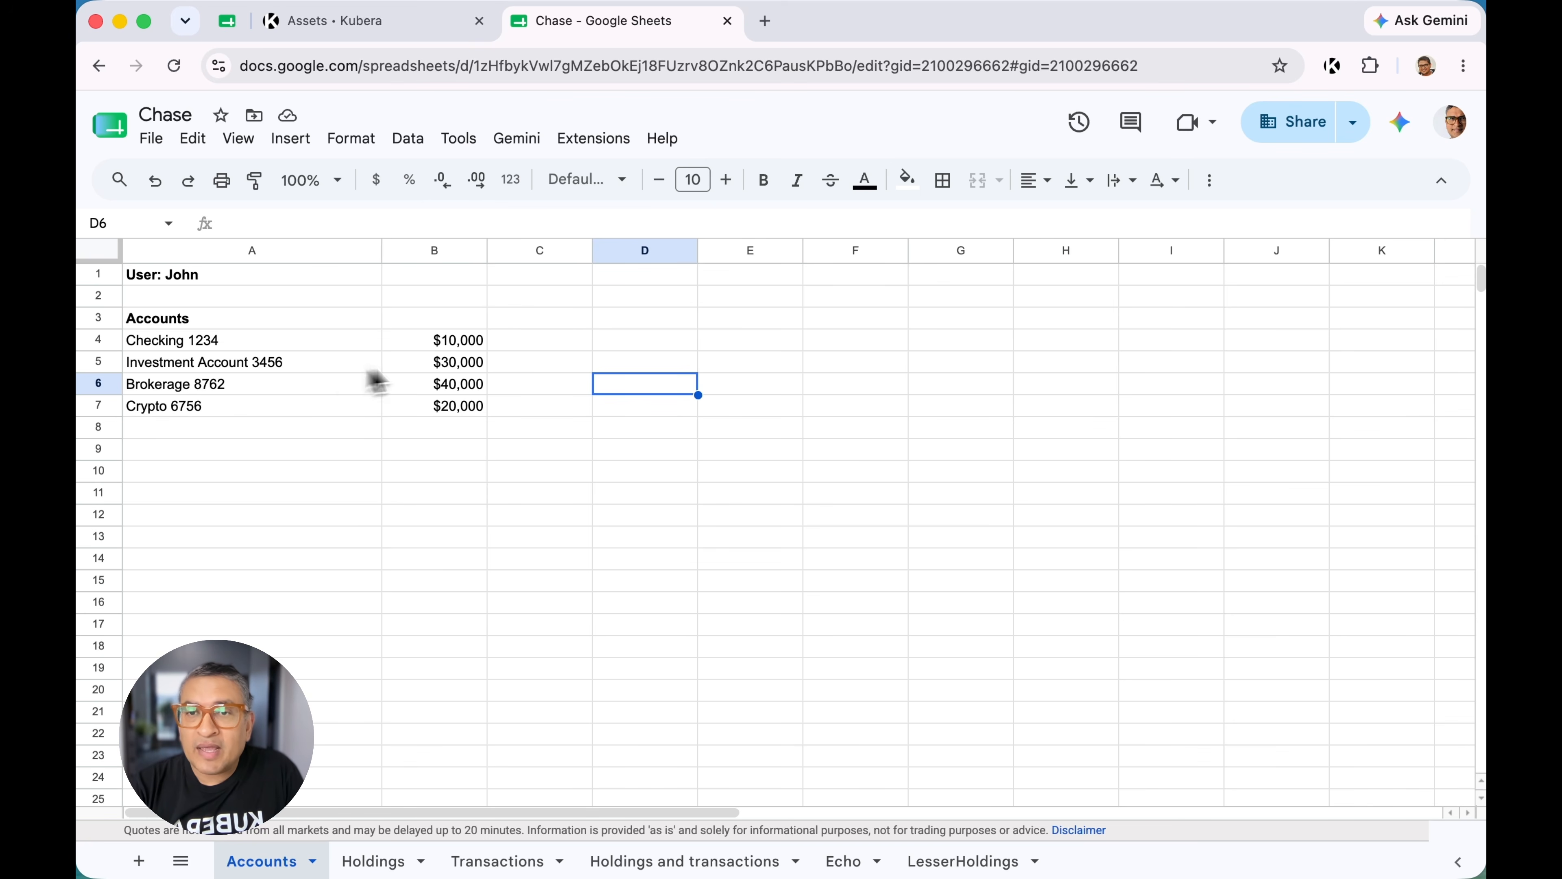
pyautogui.click(462, 342)
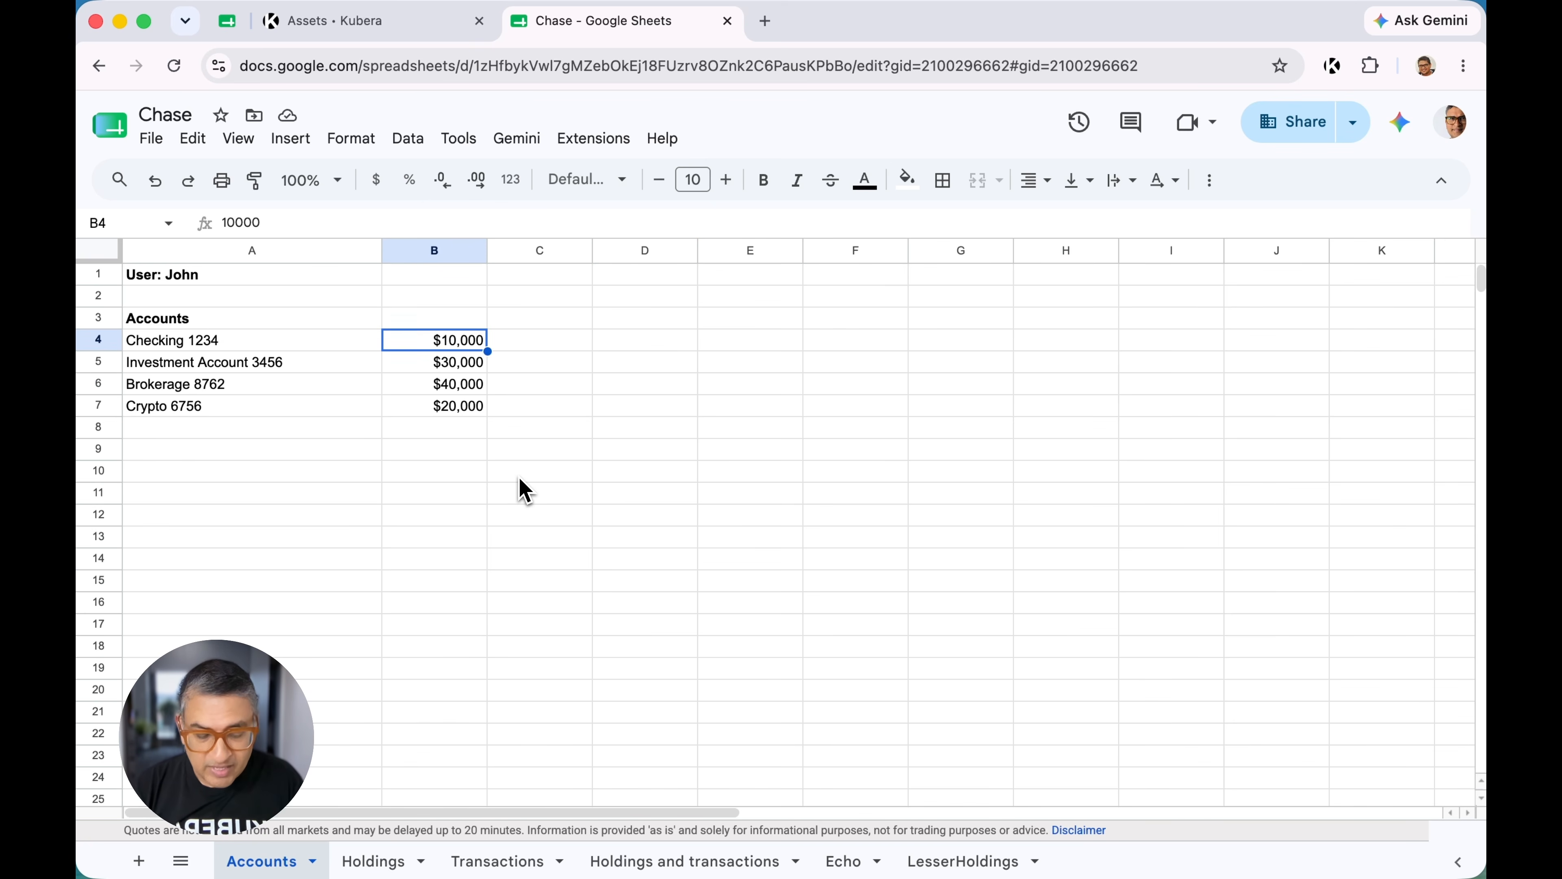
pyautogui.write('20')
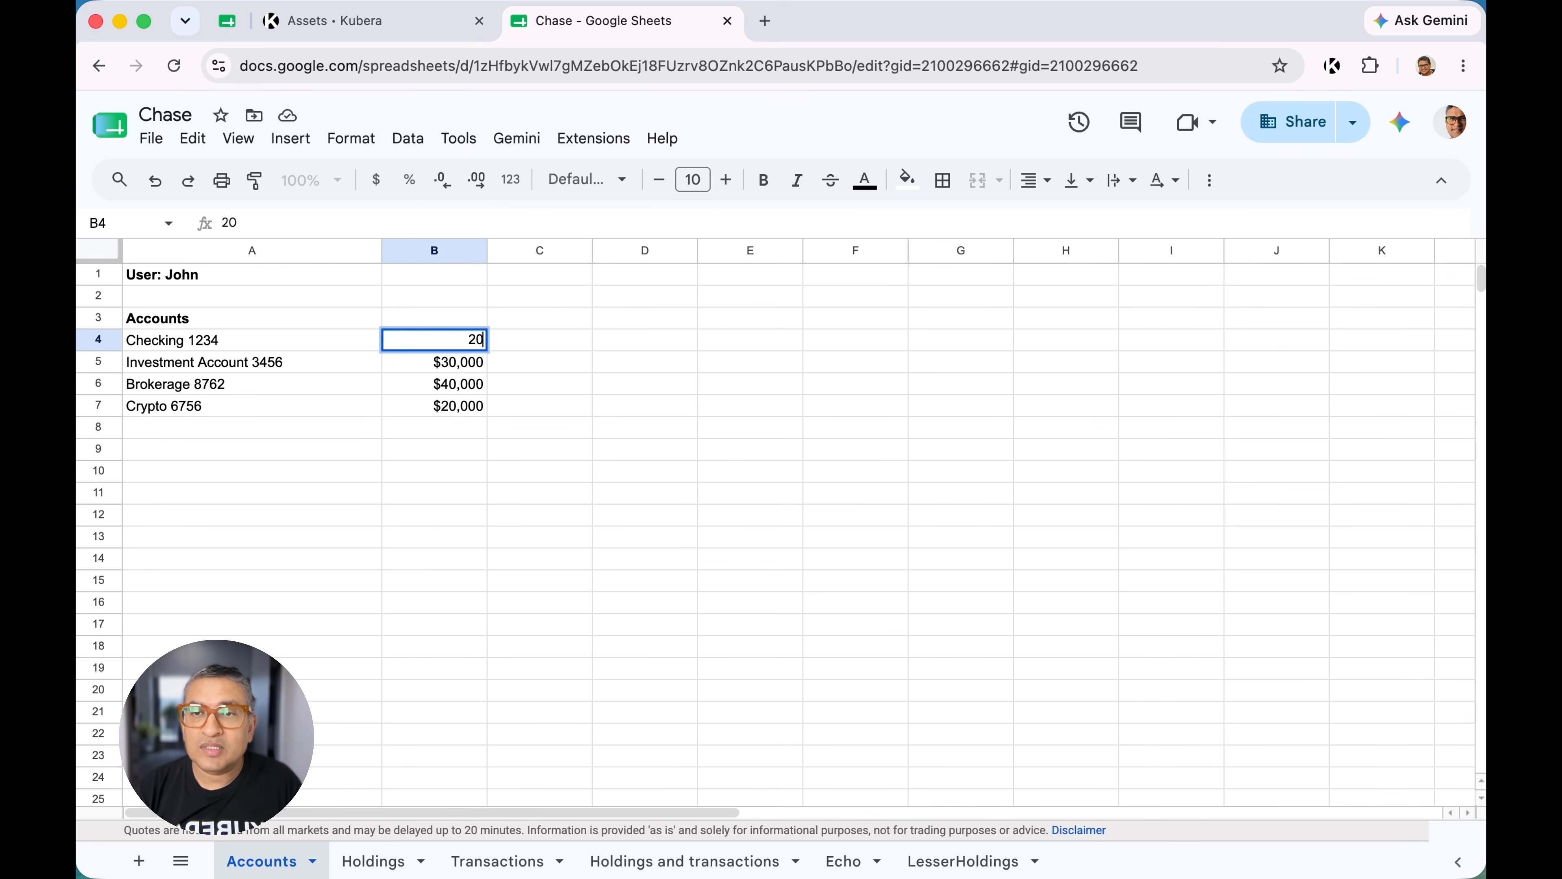
pyautogui.click(434, 296)
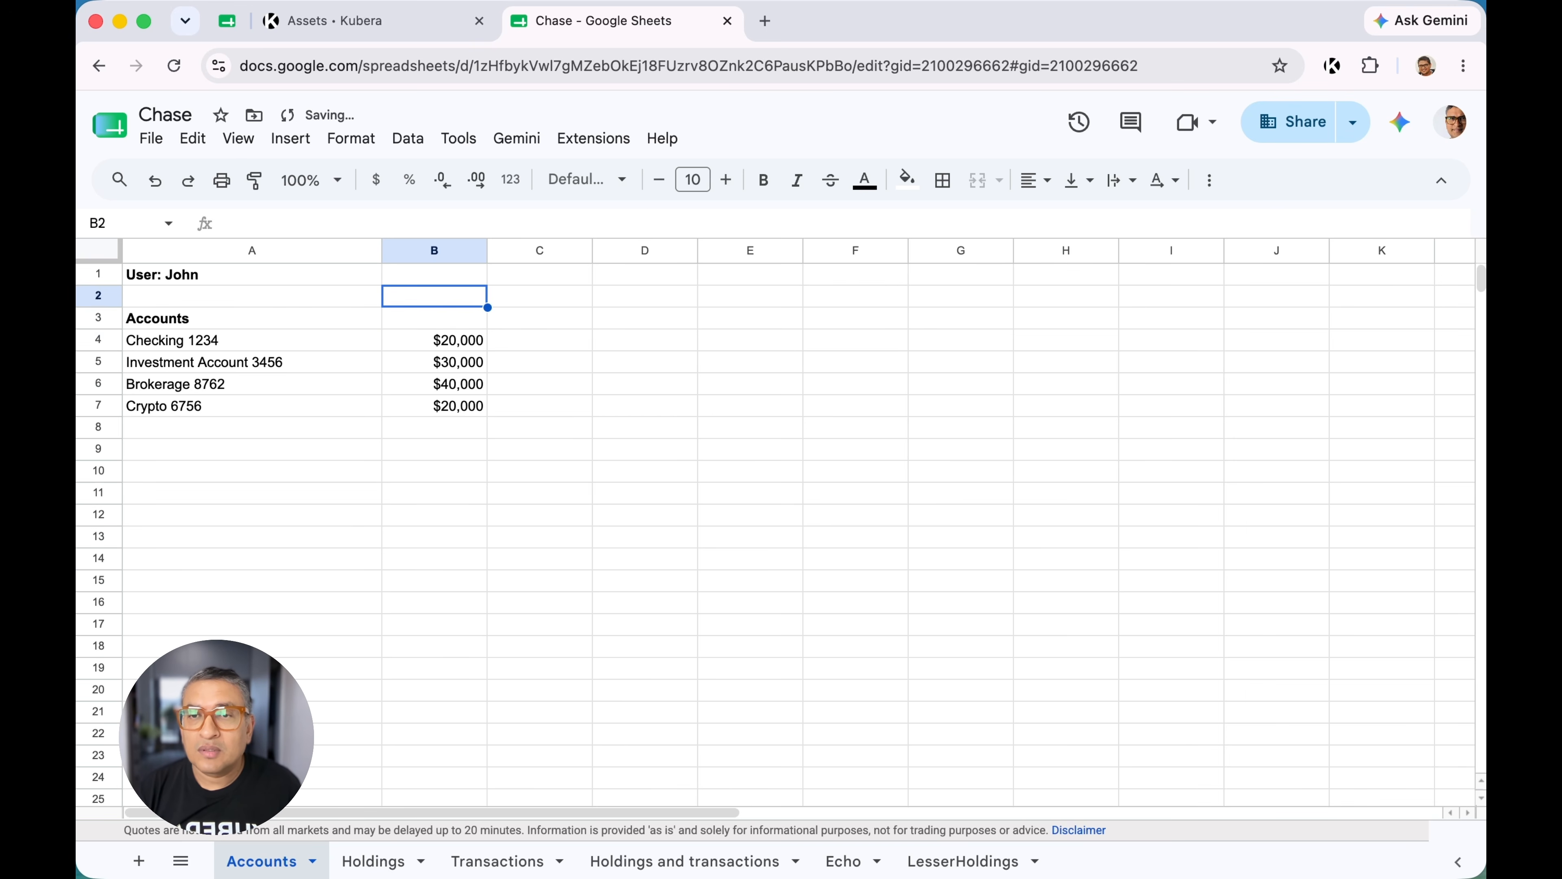
# Set the Investment Account balance in B5 to $40,000
pyautogui.press('Down')
pyautogui.press('Down')
pyautogui.press('Down')
pyautogui.press('Down')
pyautogui.press('Down')
pyautogui.press('Up')
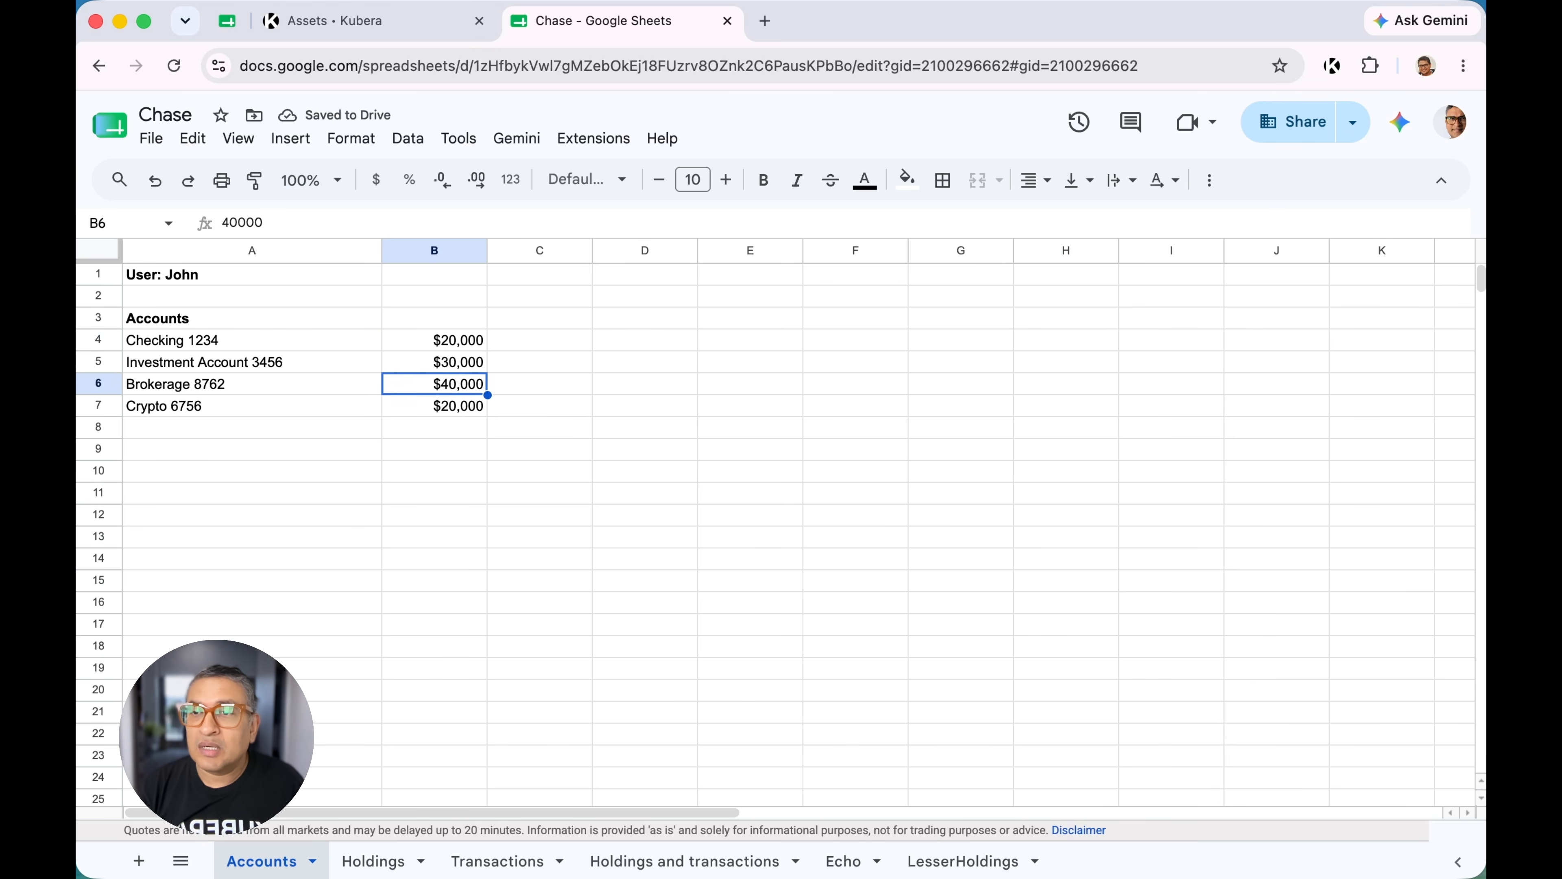
pyautogui.press('Up')
pyautogui.write('4')
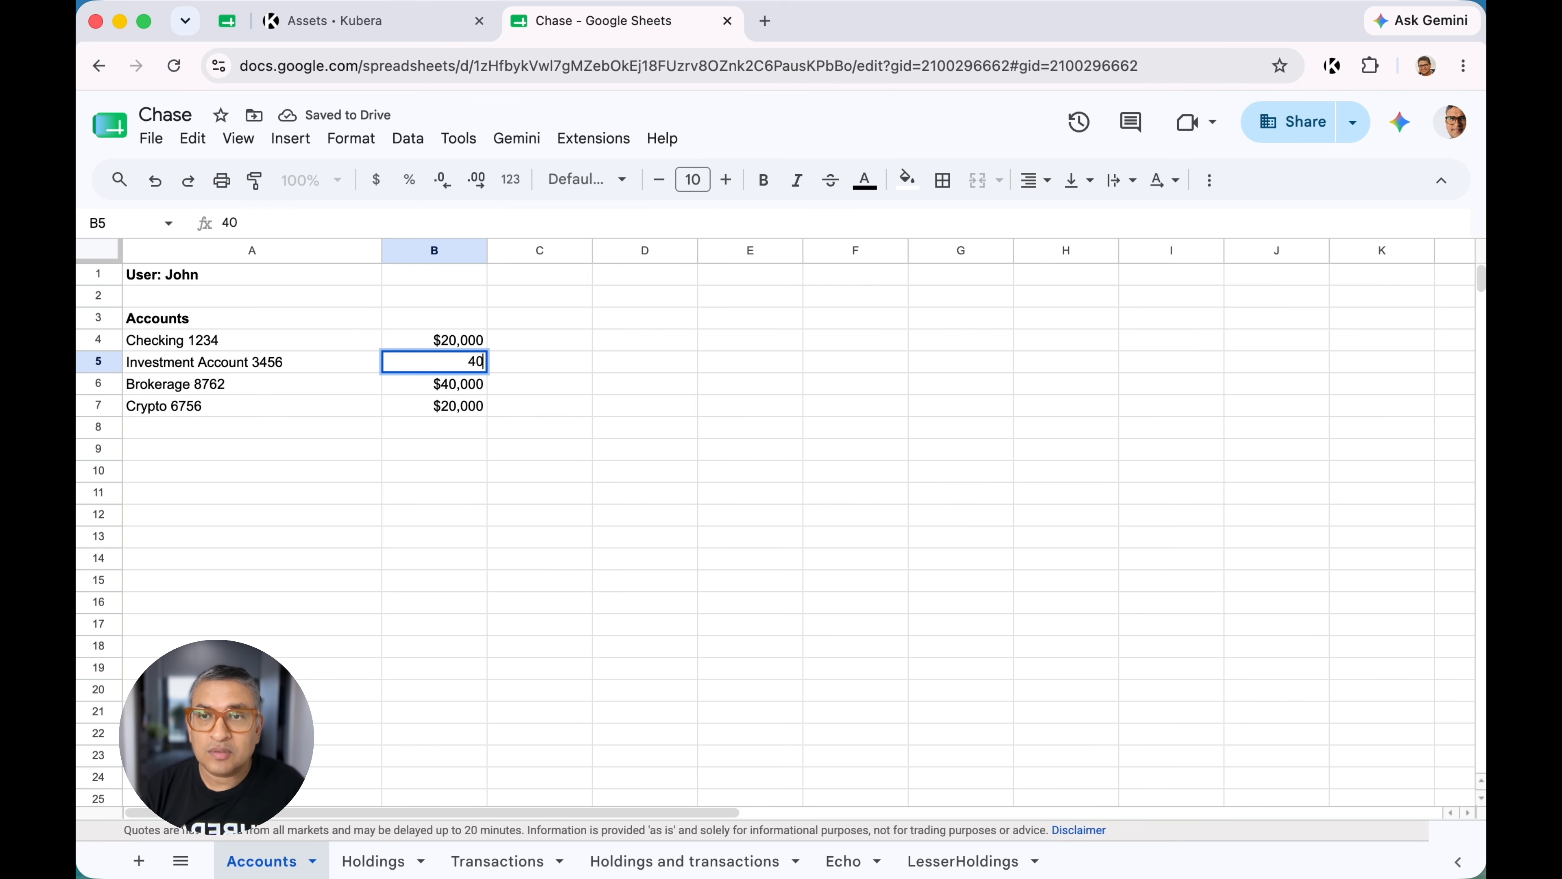
pyautogui.click(569, 582)
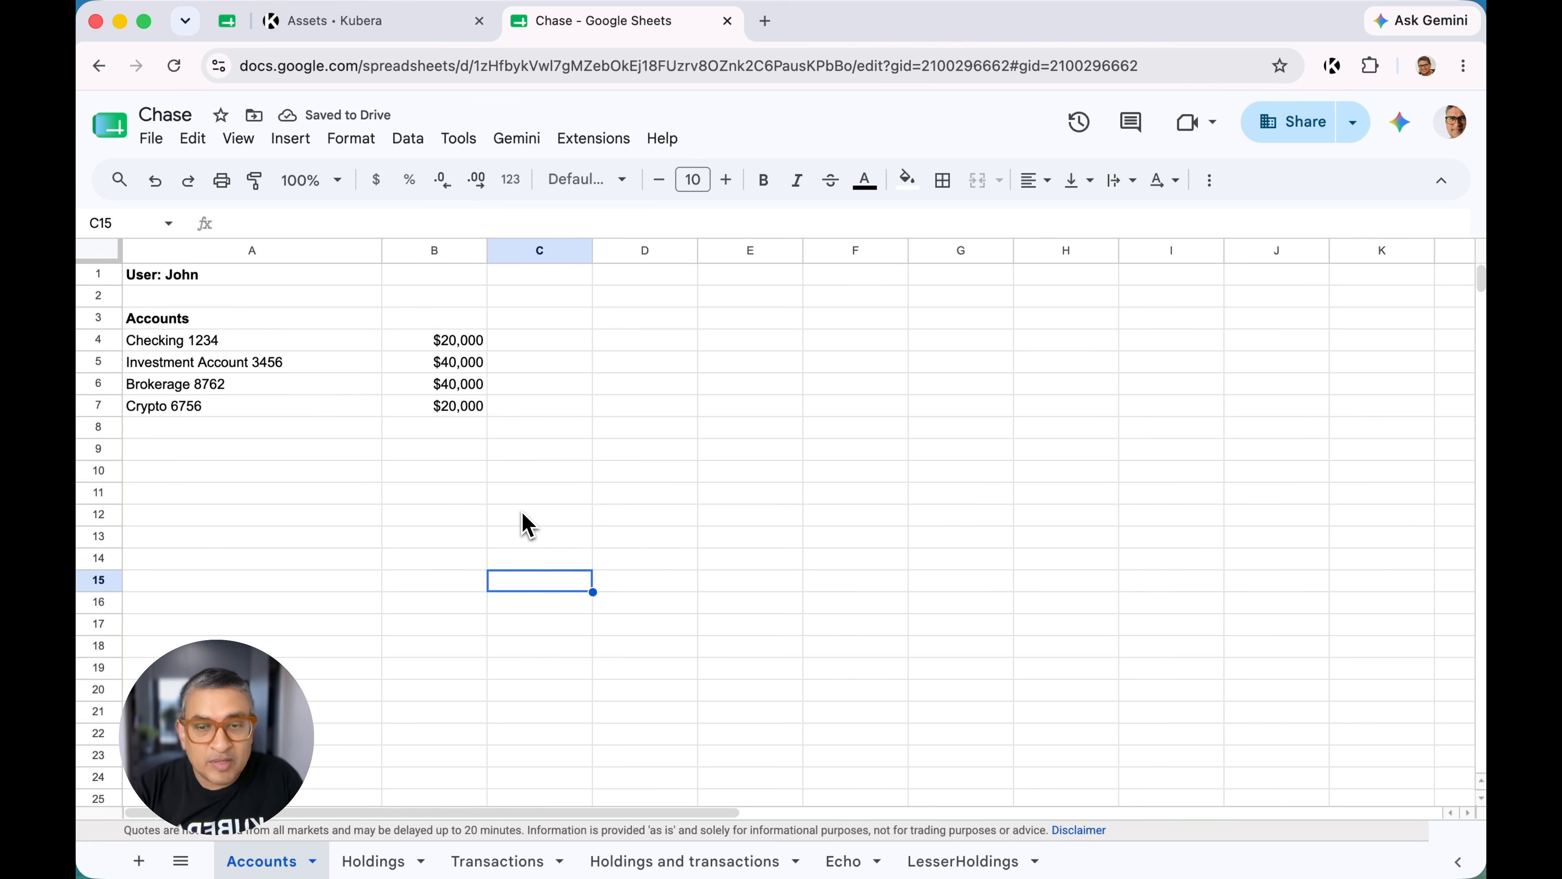
# Sync the changed Checking and Investment Account balances with Kubera AI Sync, and review the updated assets in Kubera
pyautogui.click(1332, 67)
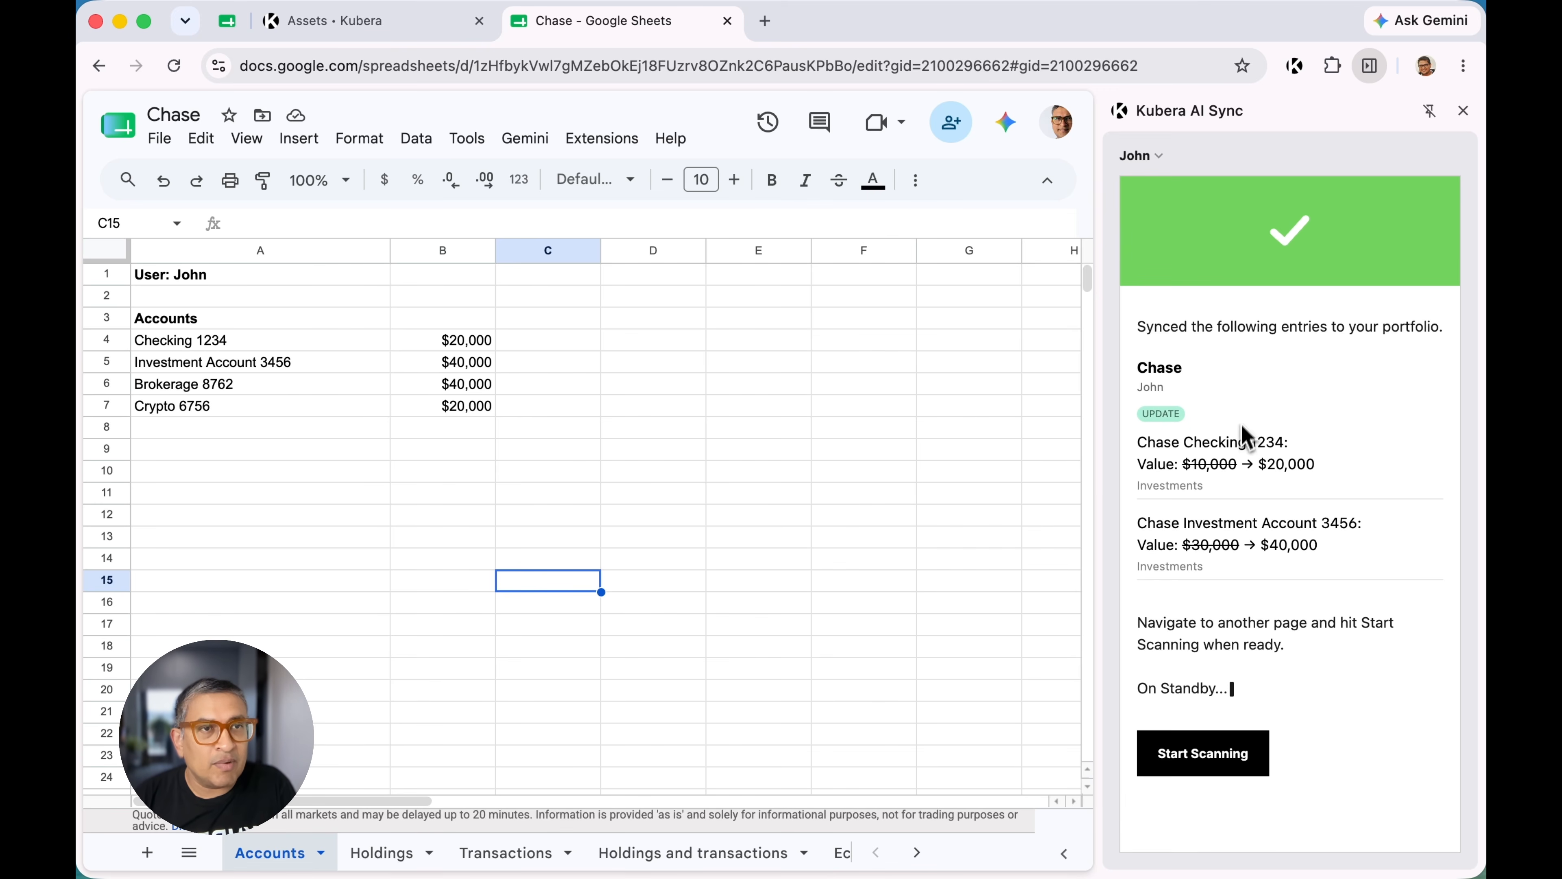
pyautogui.click(1464, 110)
pyautogui.click(363, 31)
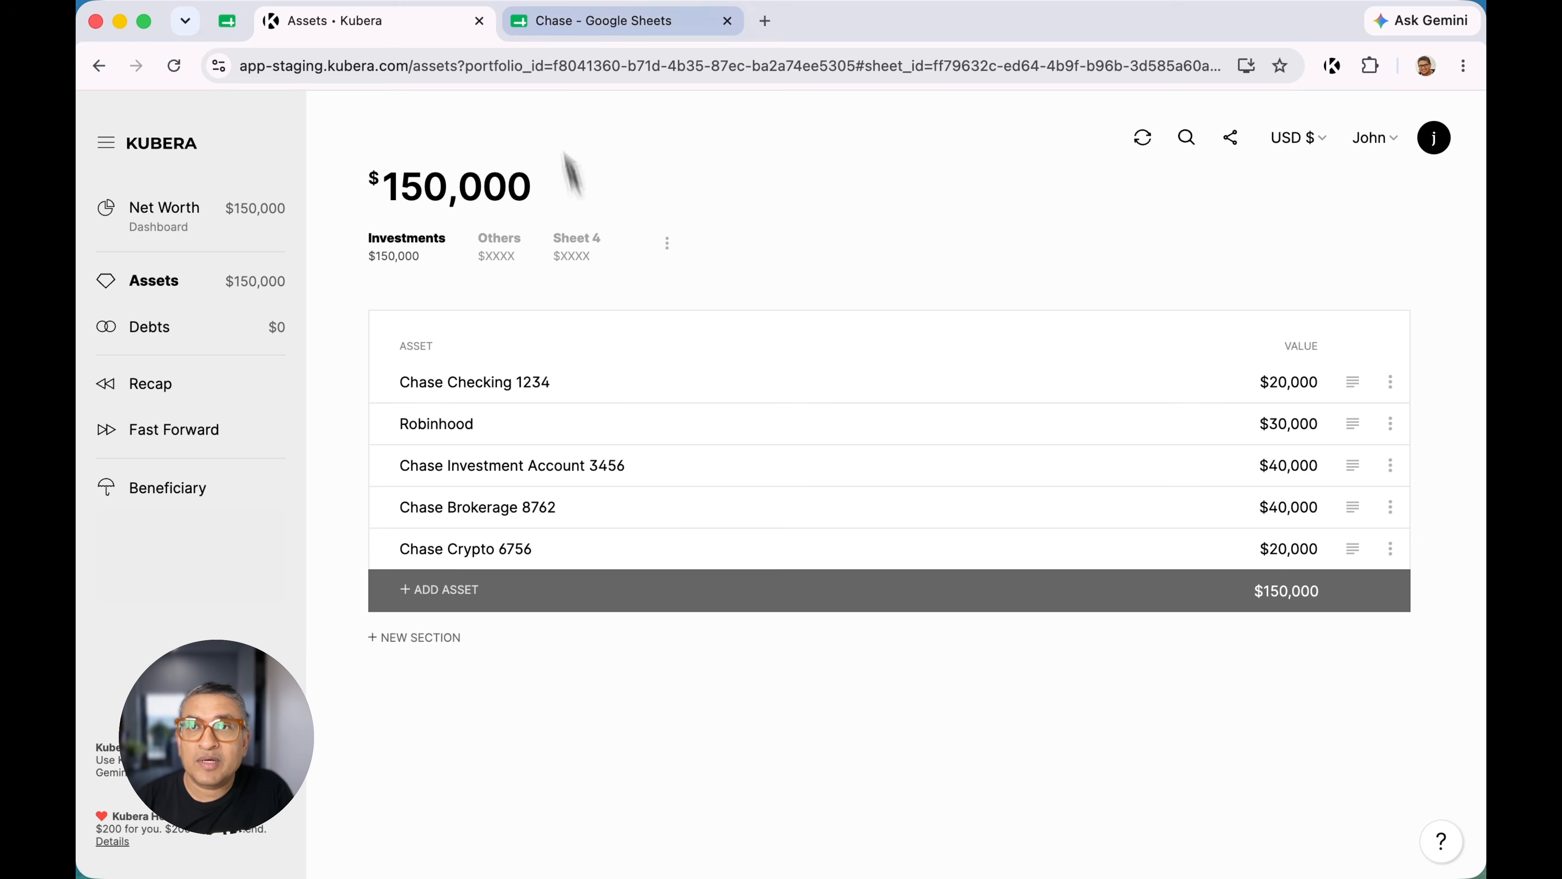
pyautogui.click(621, 35)
pyautogui.click(320, 35)
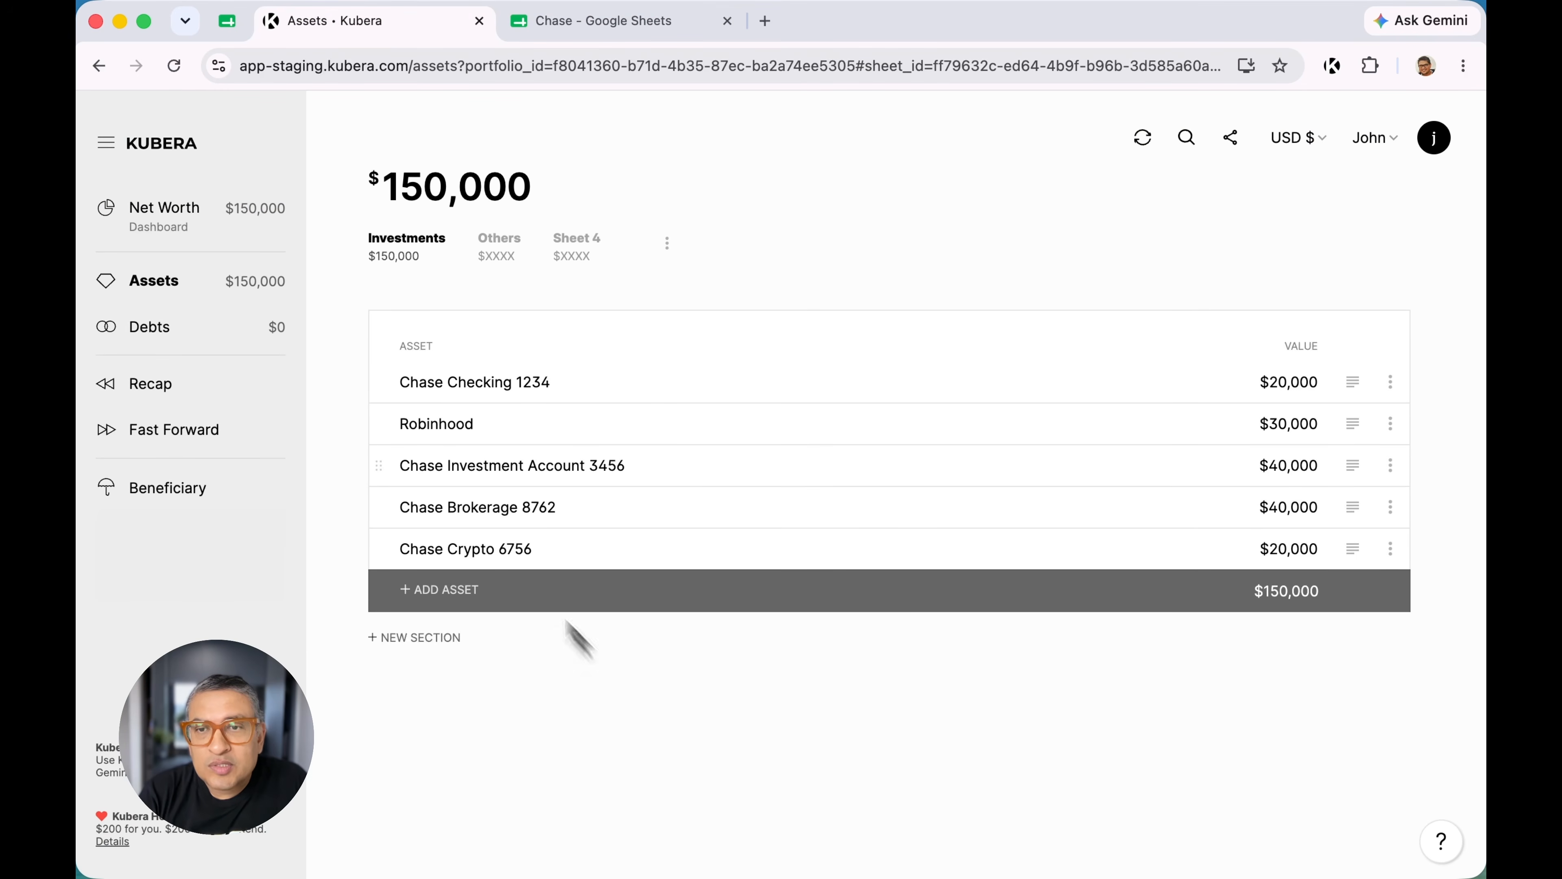
# View the details of the Chase Brokerage asset and close them
pyautogui.click(502, 508)
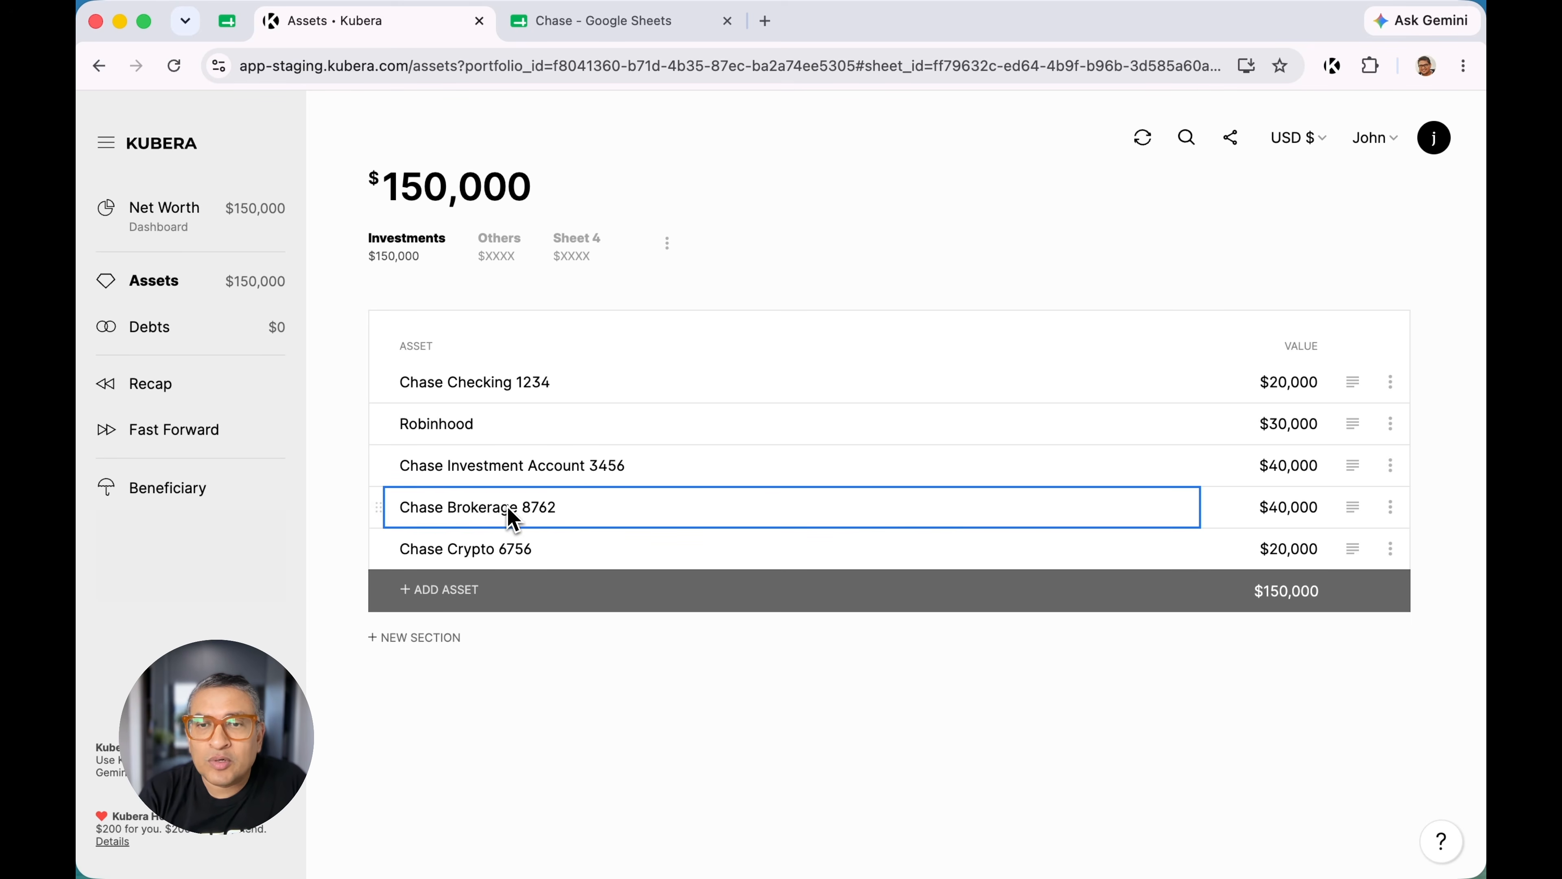
pyautogui.click(1353, 507)
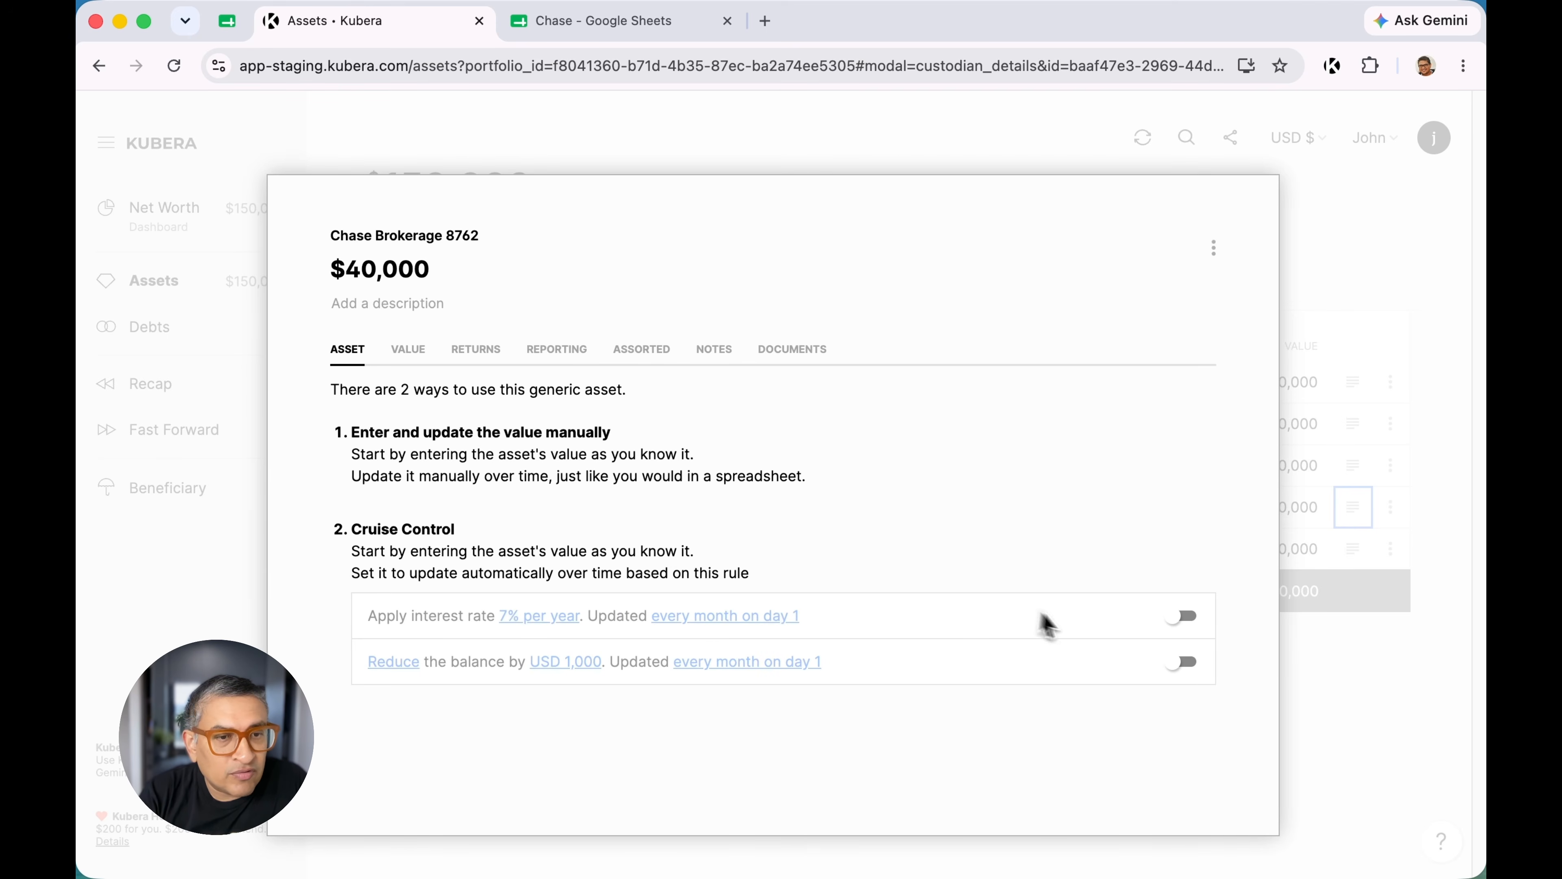
pyautogui.click(1354, 711)
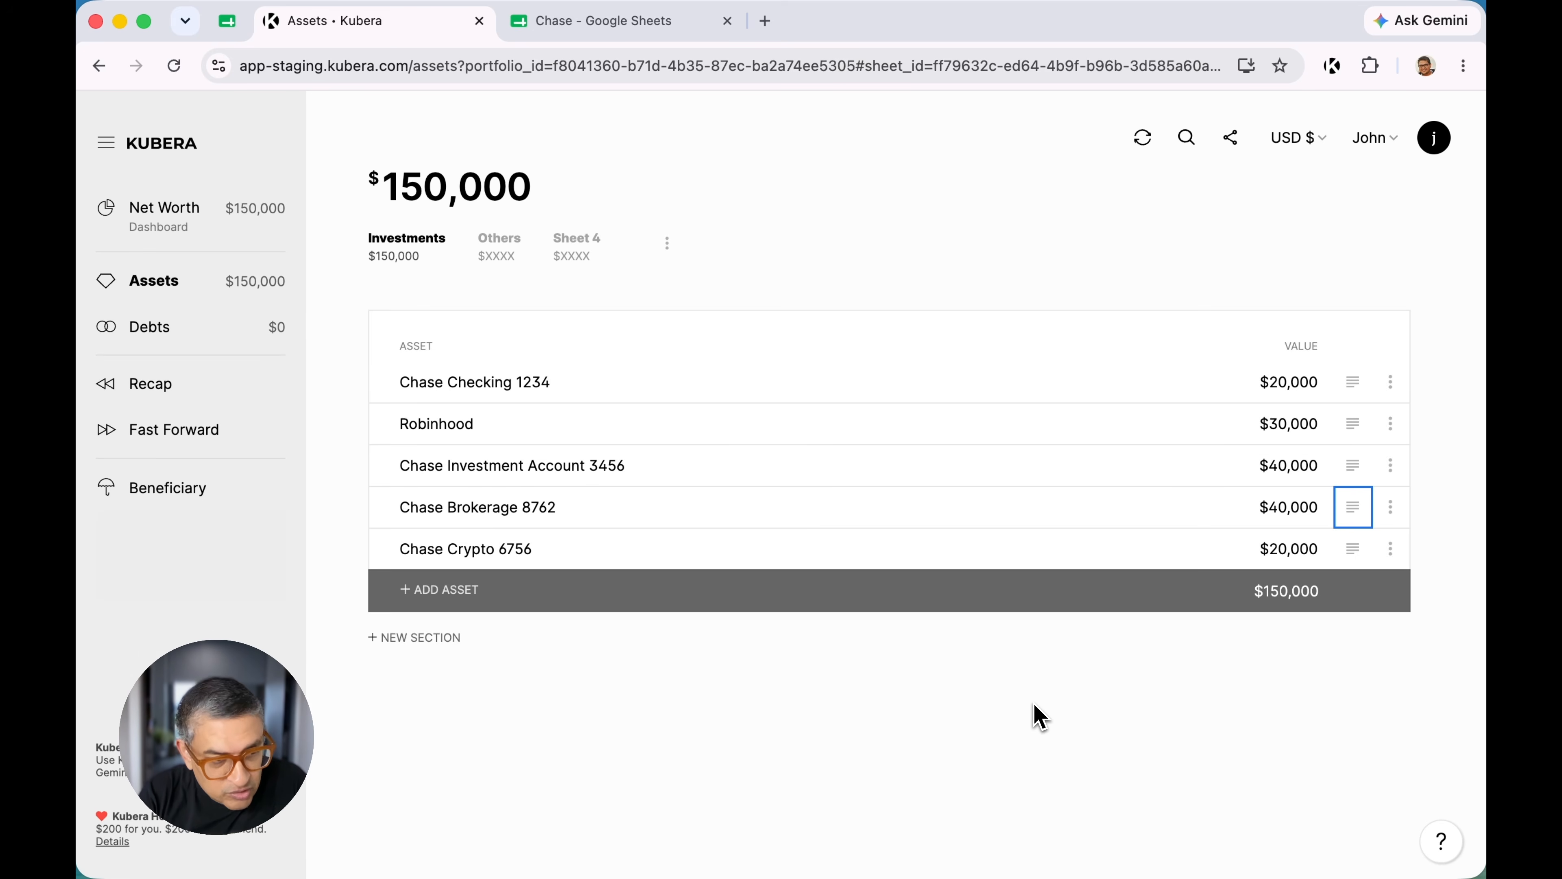
# Switch to the Chase spreadsheet and compare the Brokerage entry on the Accounts sheet with its stock list on the Holdings sheet
pyautogui.click(593, 31)
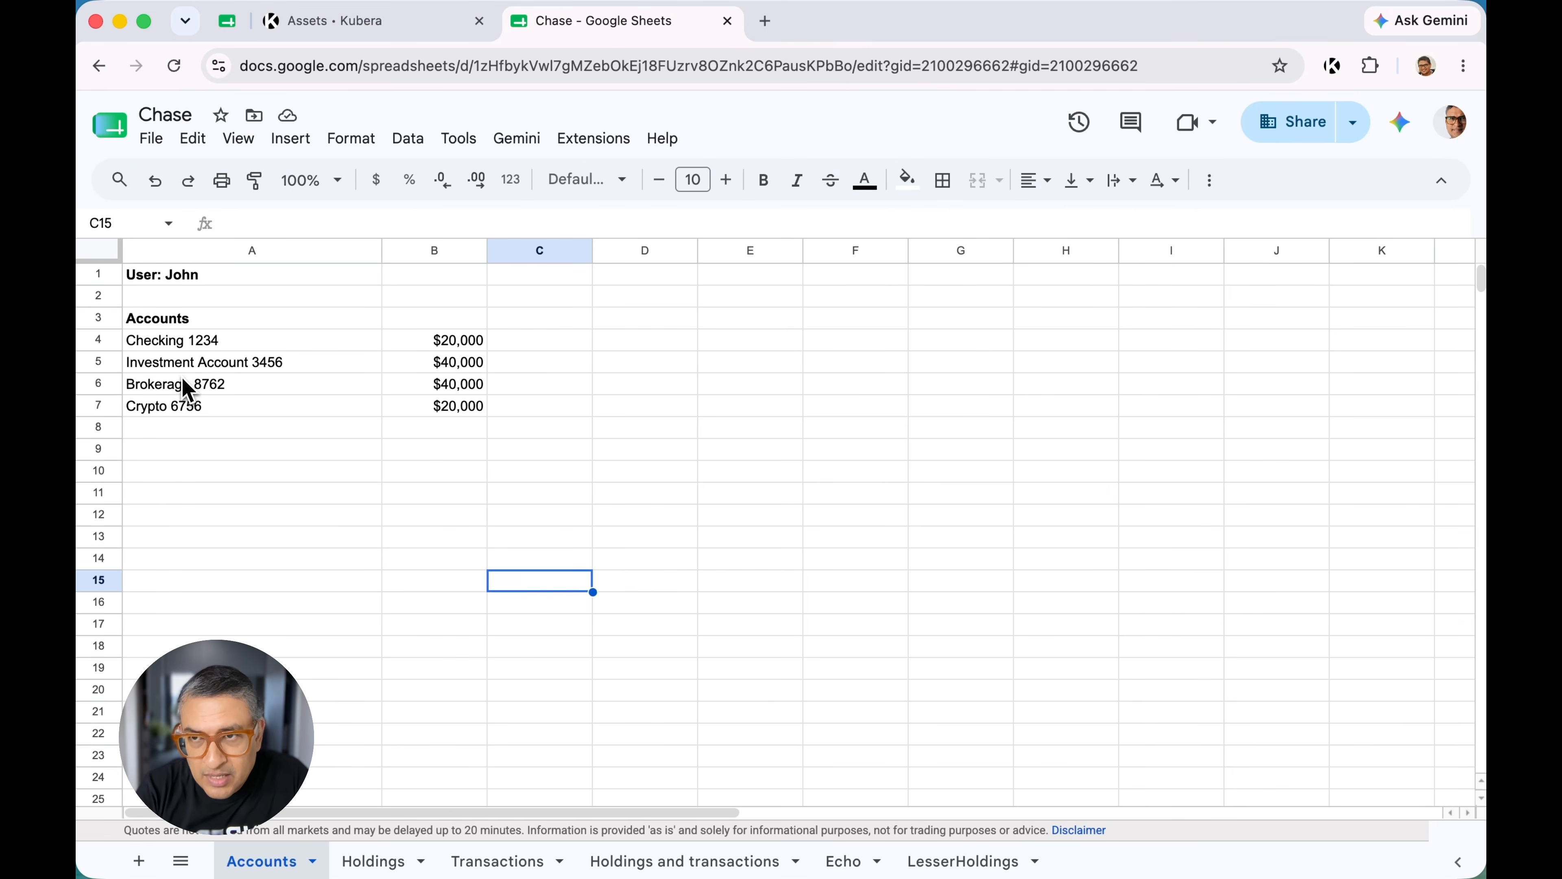
pyautogui.click(174, 394)
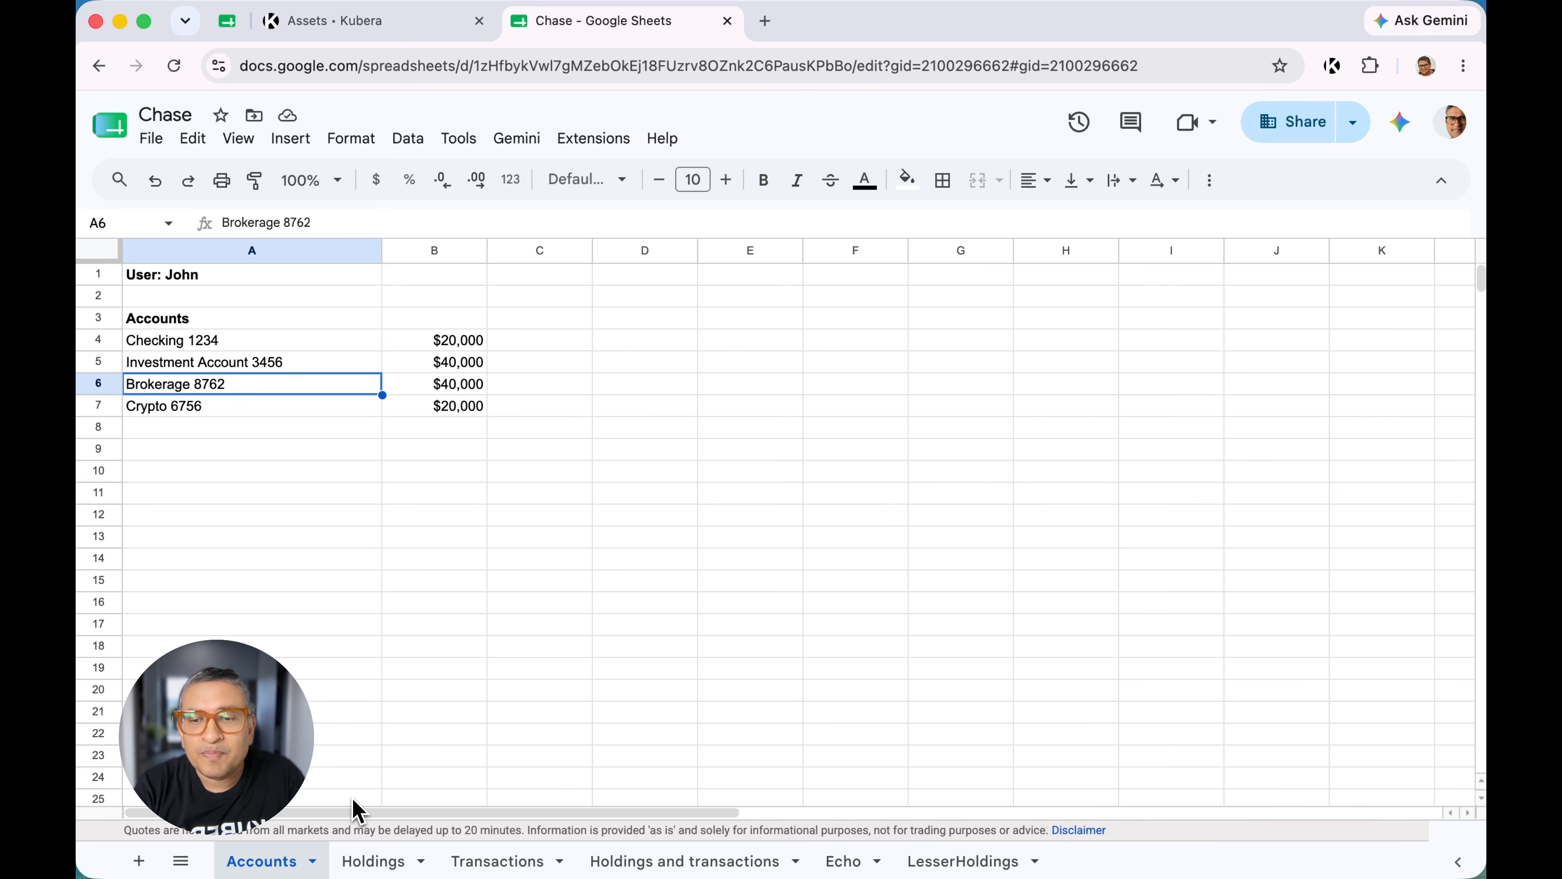
pyautogui.click(368, 868)
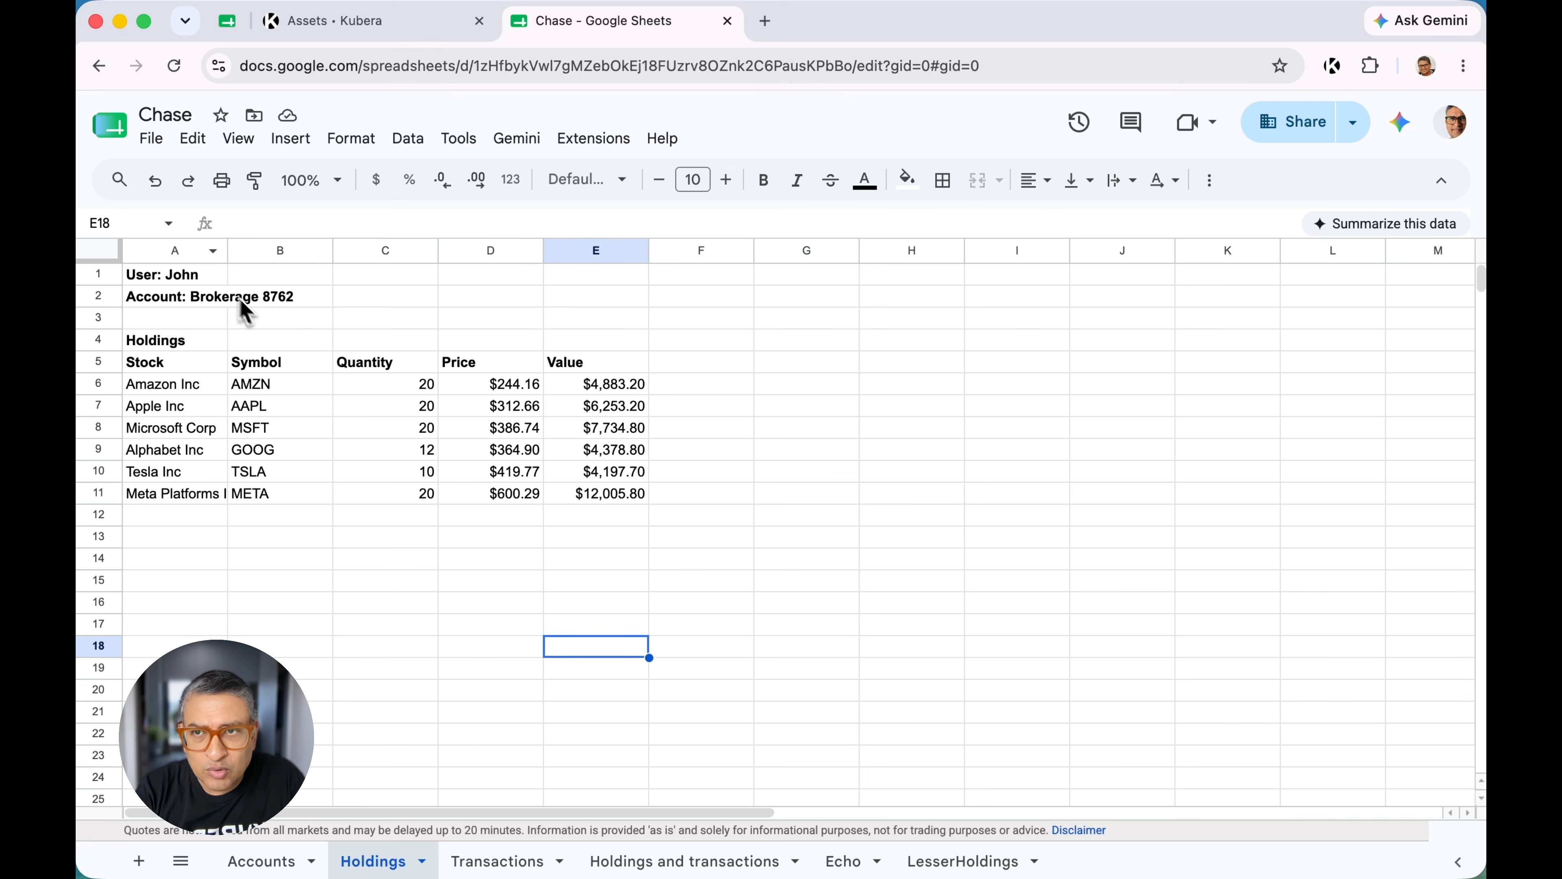
pyautogui.click(270, 861)
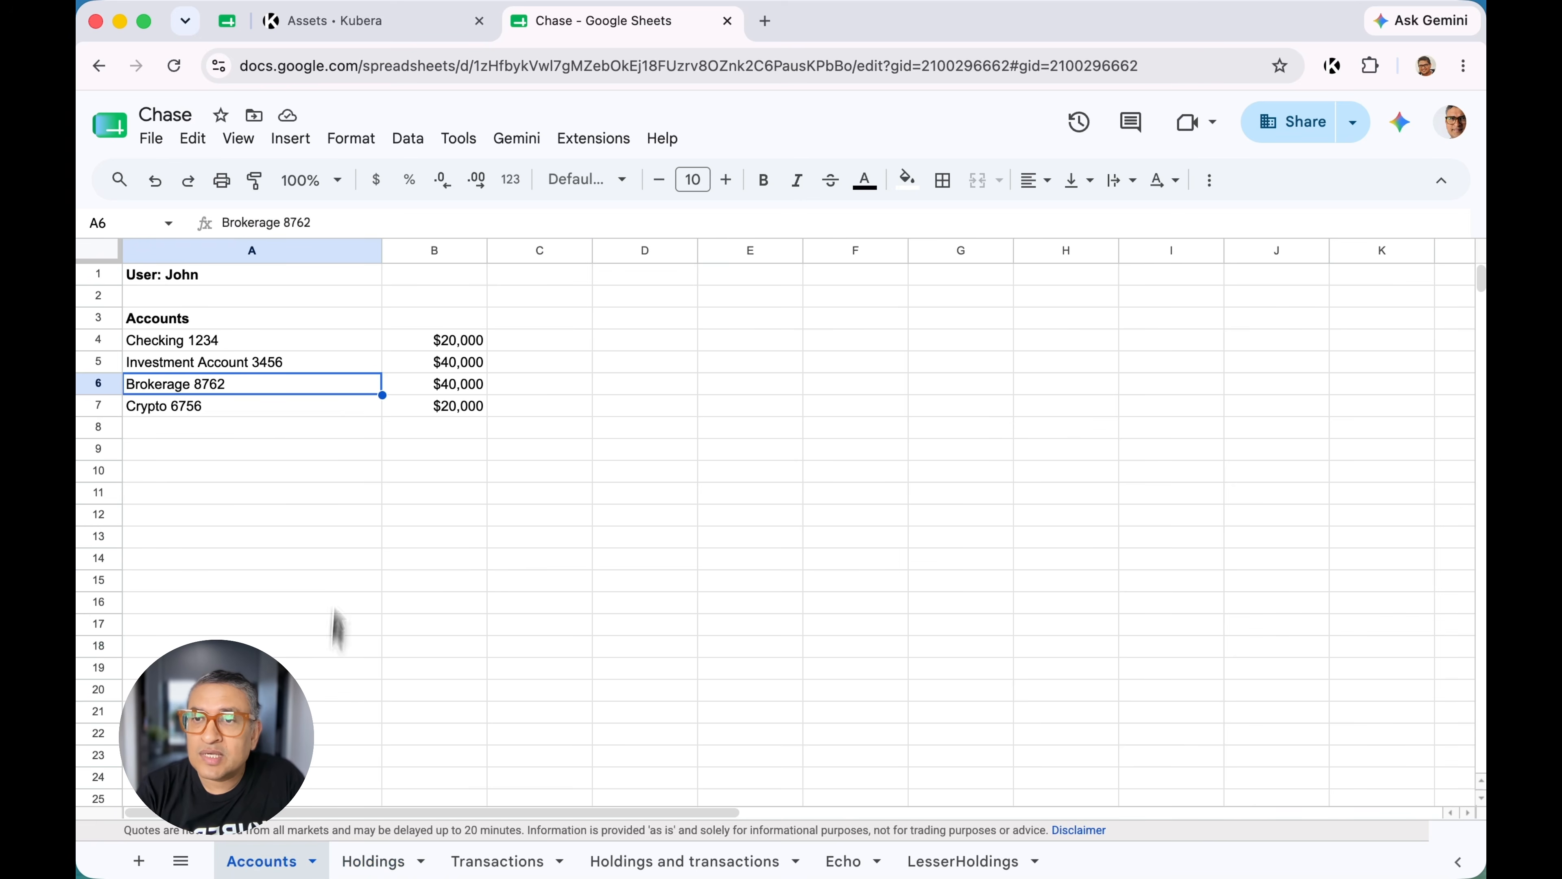
pyautogui.click(373, 861)
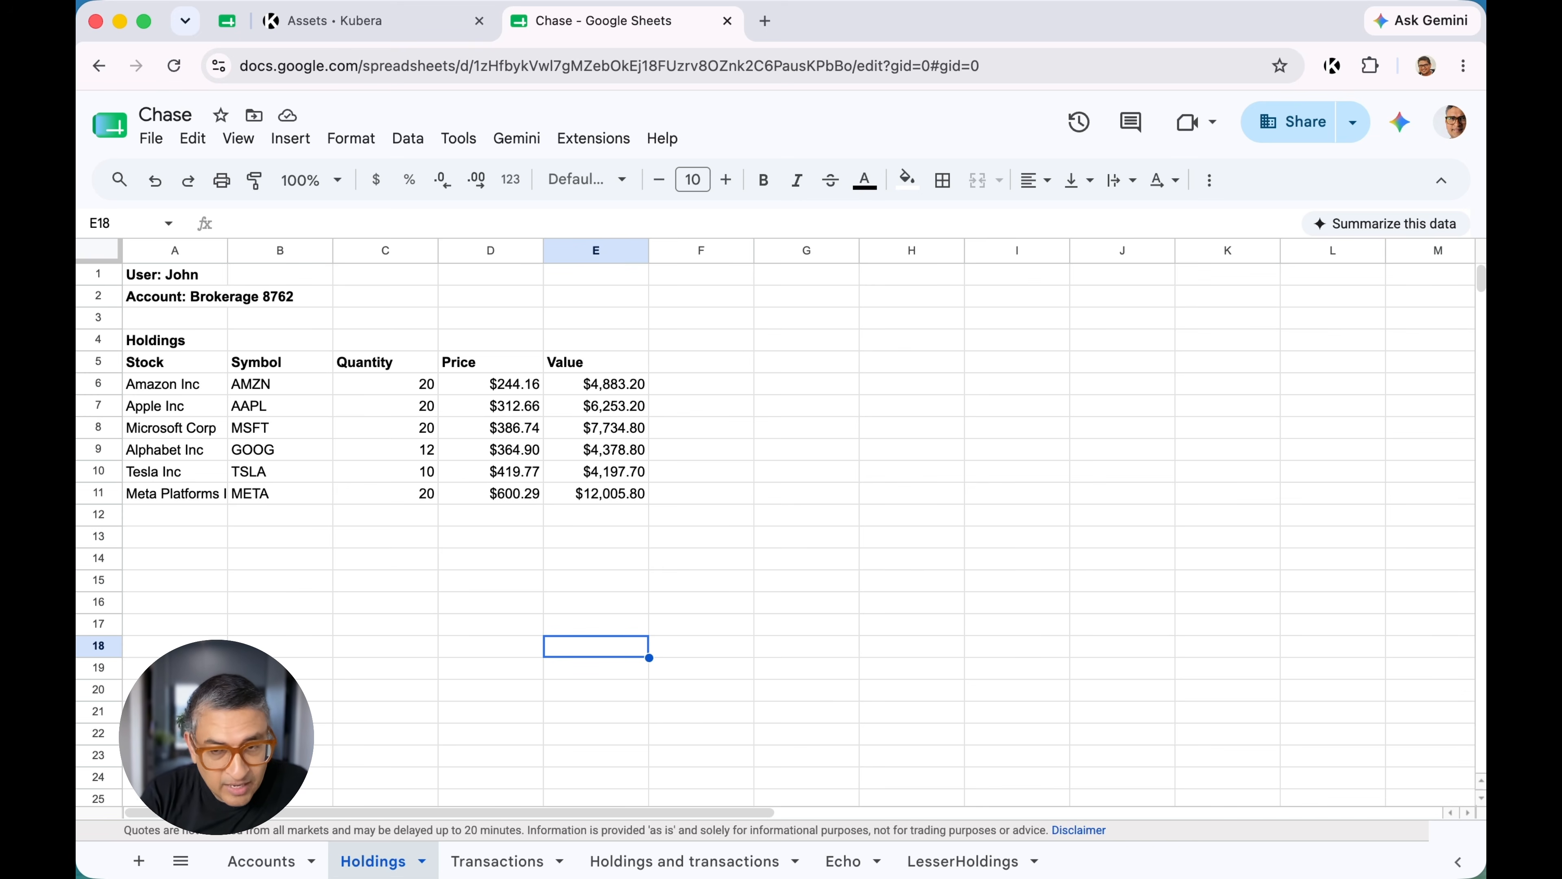
# Switch to Kubera and check the Chase Brokerage asset's details and its AI Sync information, closing both
pyautogui.click(420, 21)
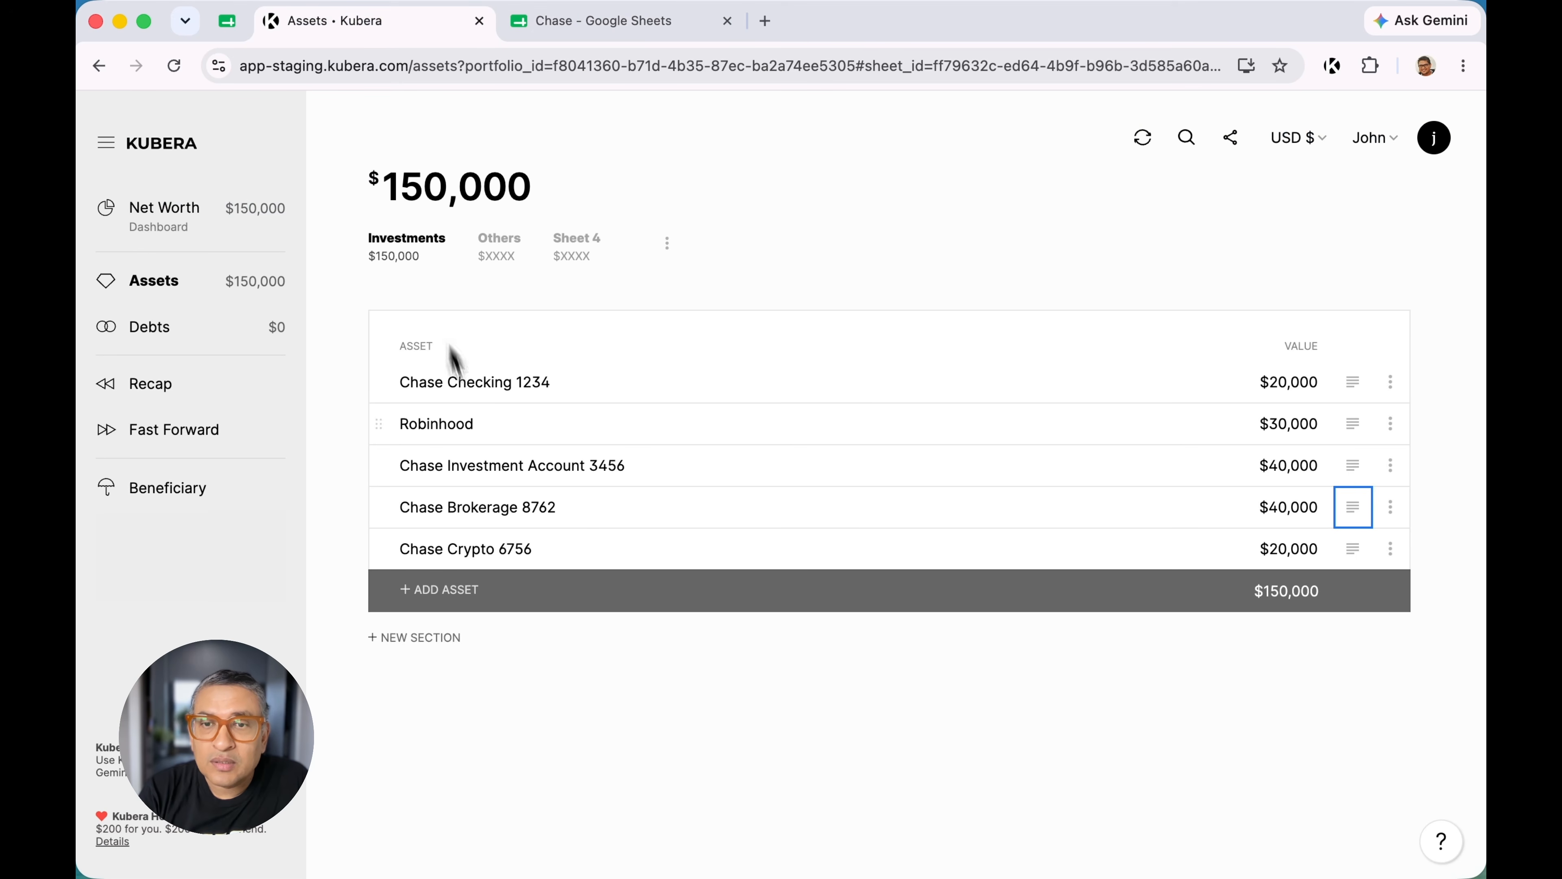
pyautogui.click(505, 514)
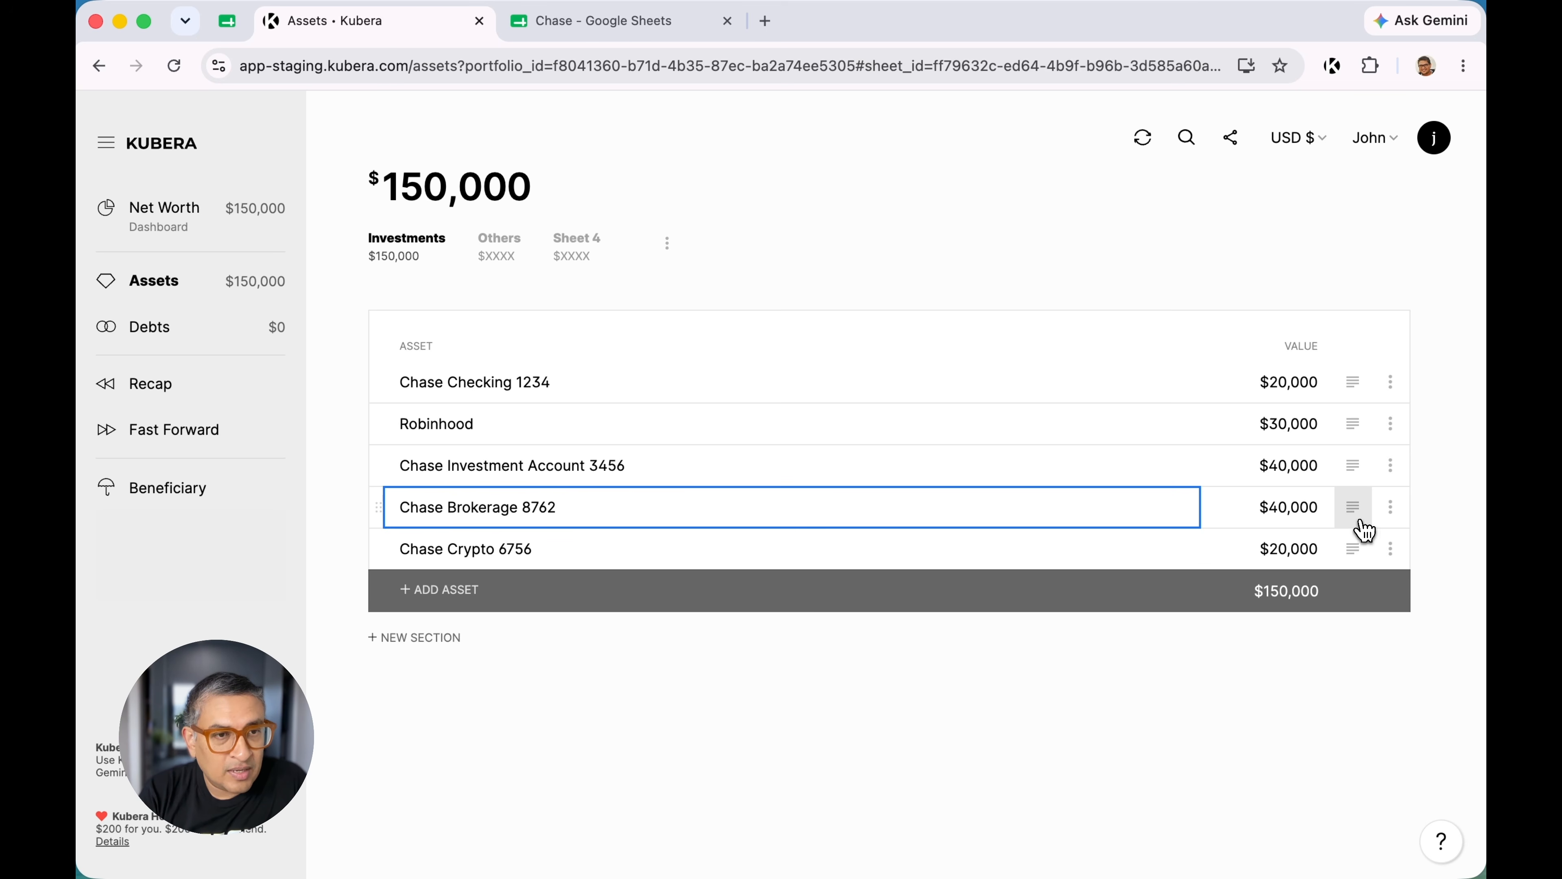
pyautogui.click(1353, 507)
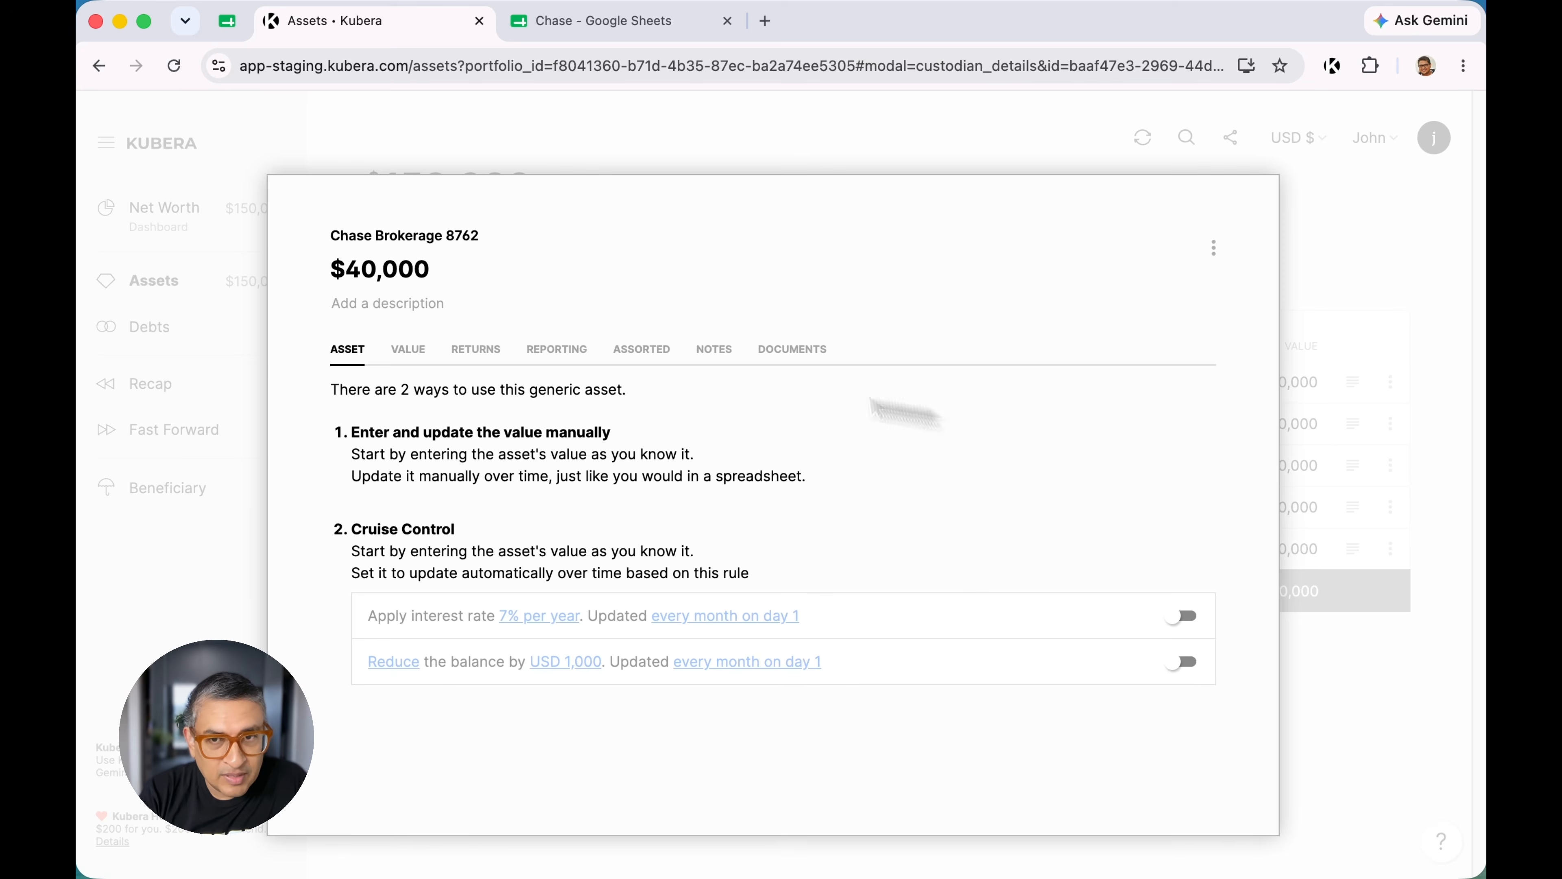
pyautogui.click(1309, 717)
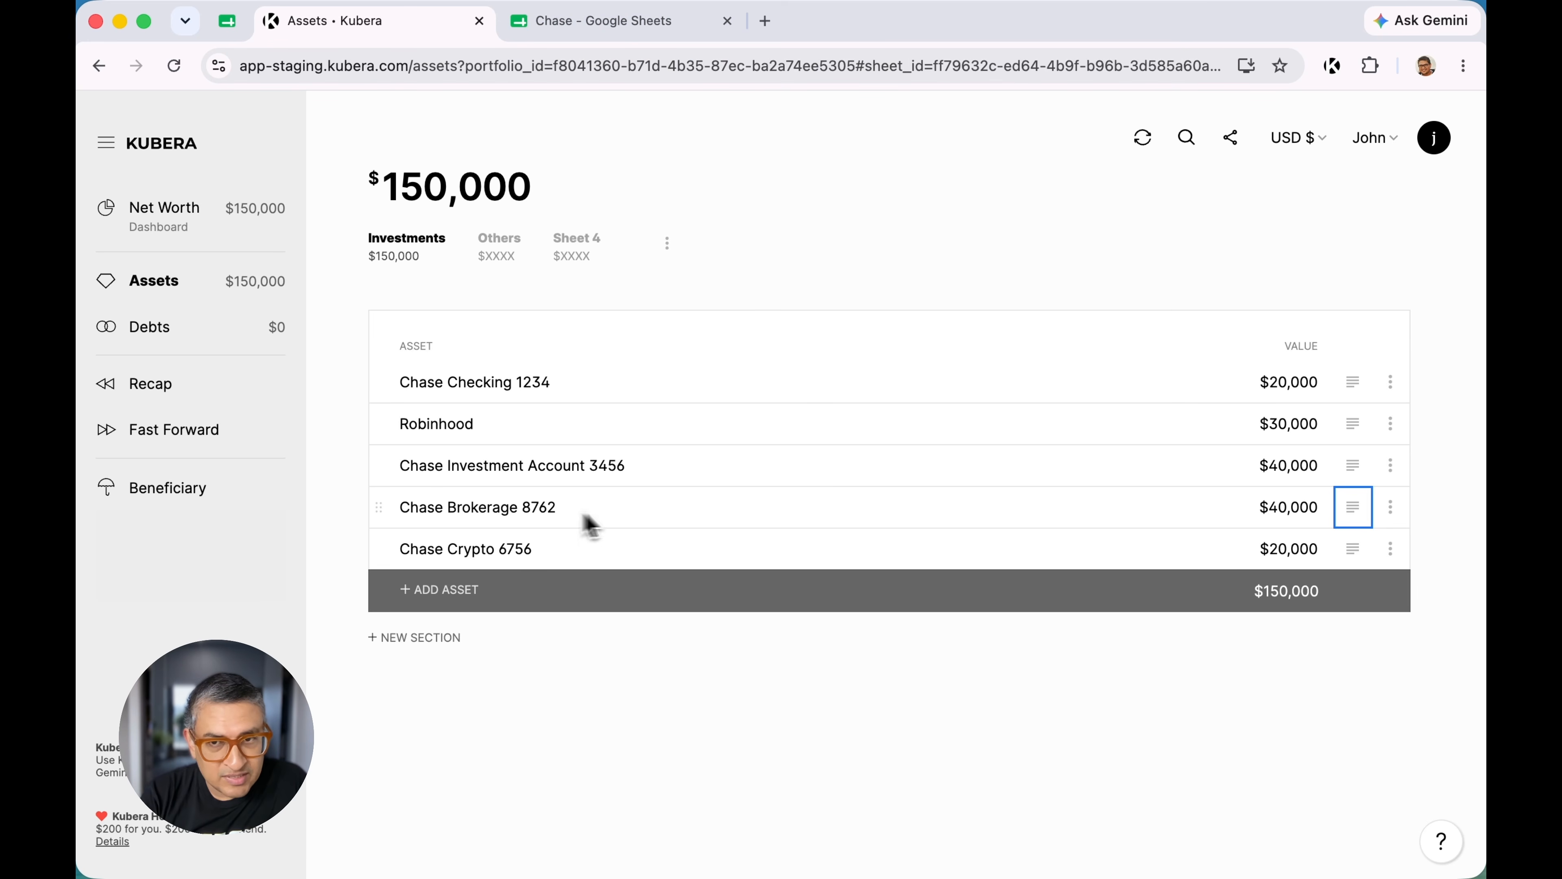
pyautogui.click(1392, 508)
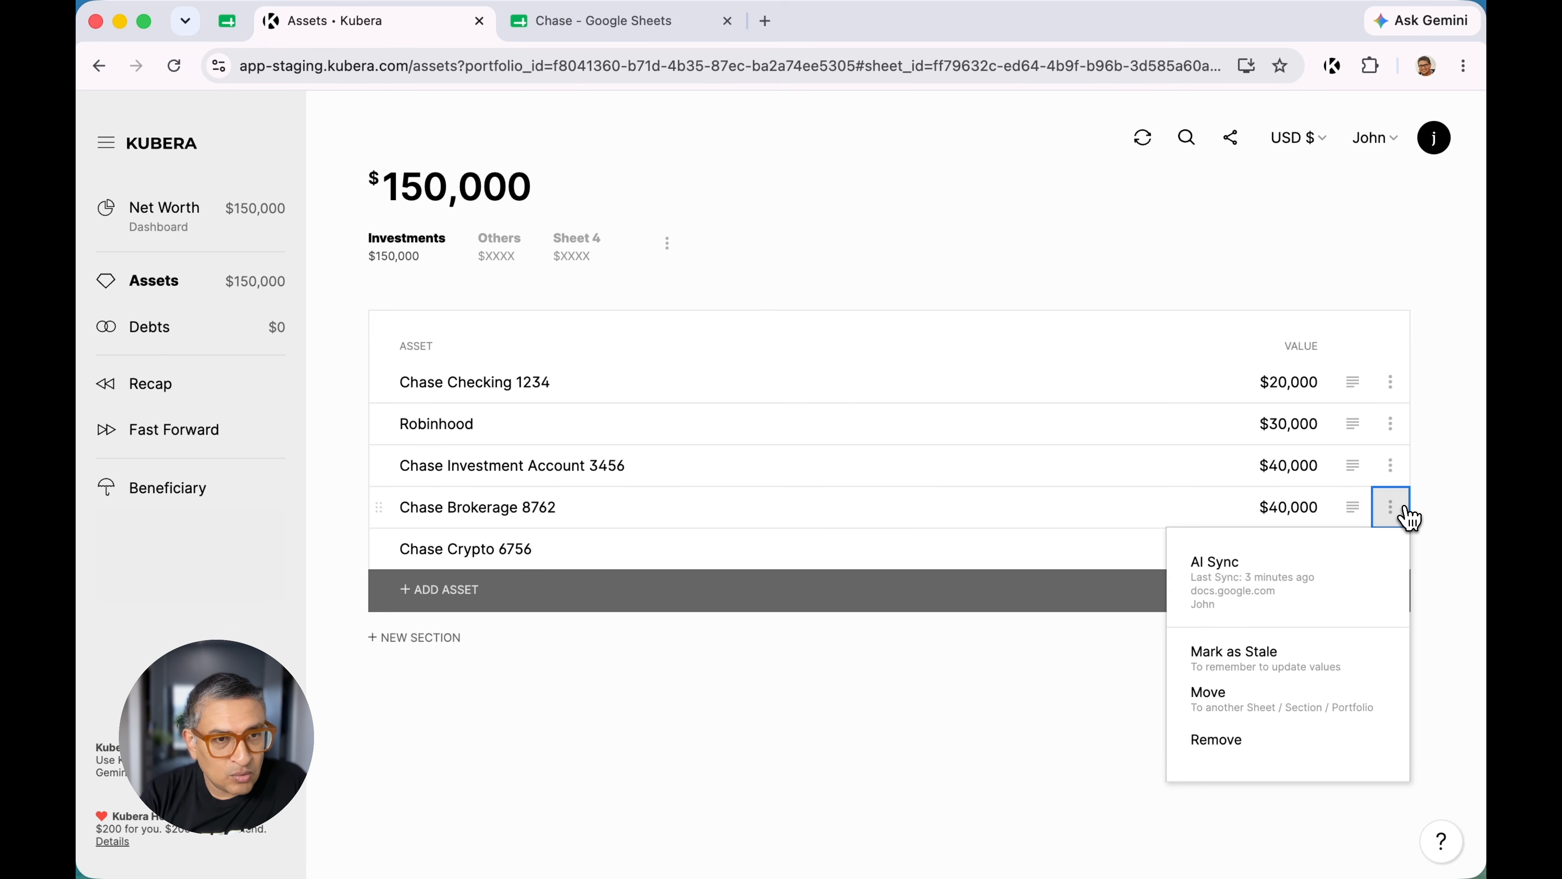
pyautogui.click(1436, 524)
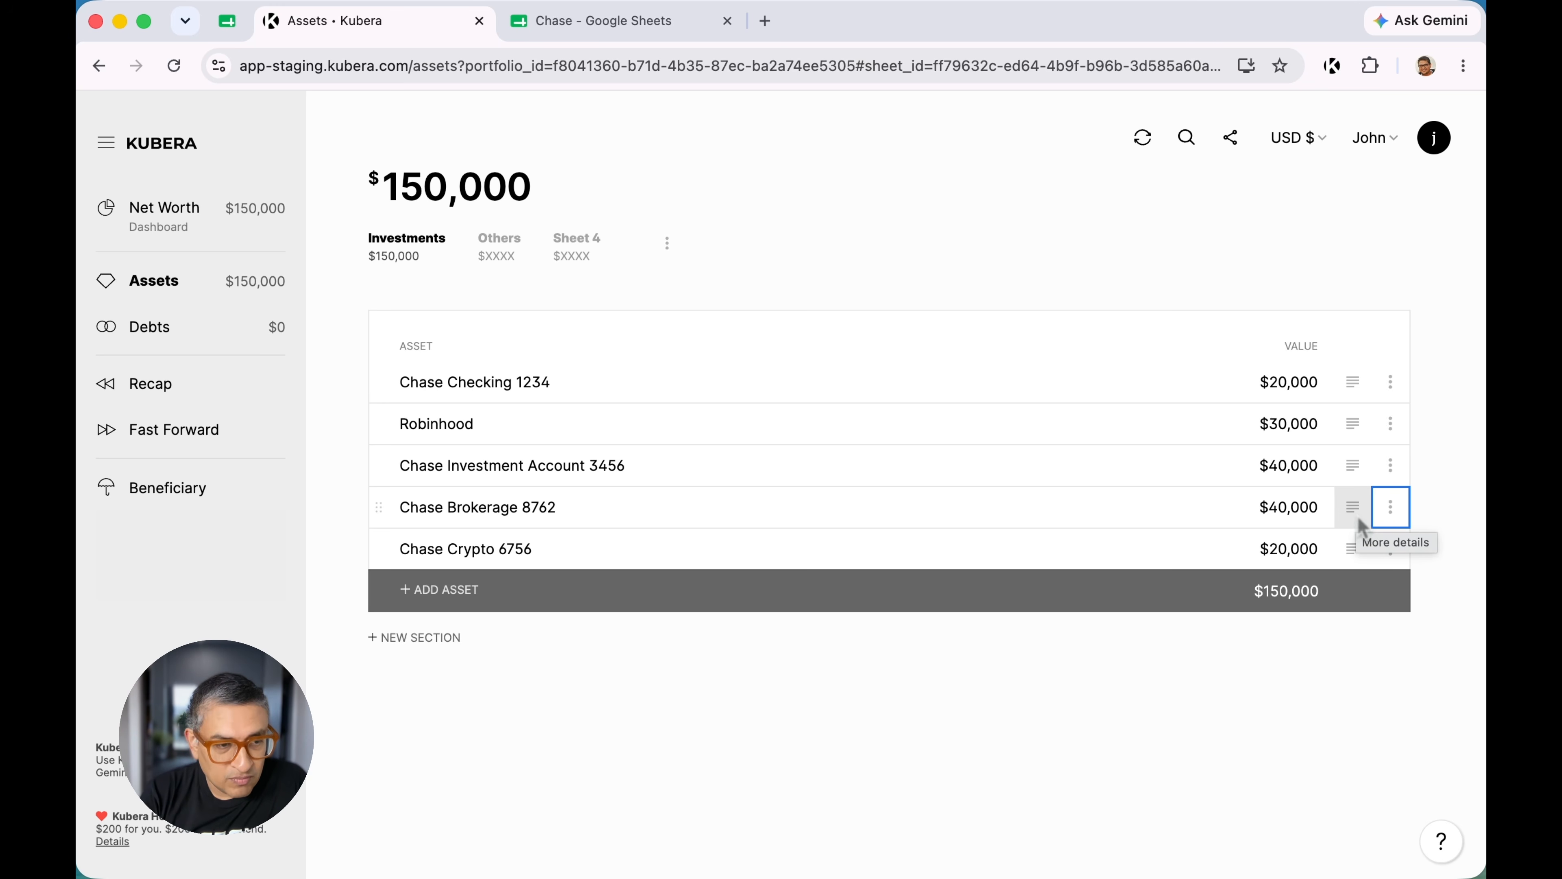
# Switch to the Chase Holdings sheet, scan it with Kubera AI Sync, confirm syncing the brokerage stock holdings and close the AI Sync panel
pyautogui.click(594, 25)
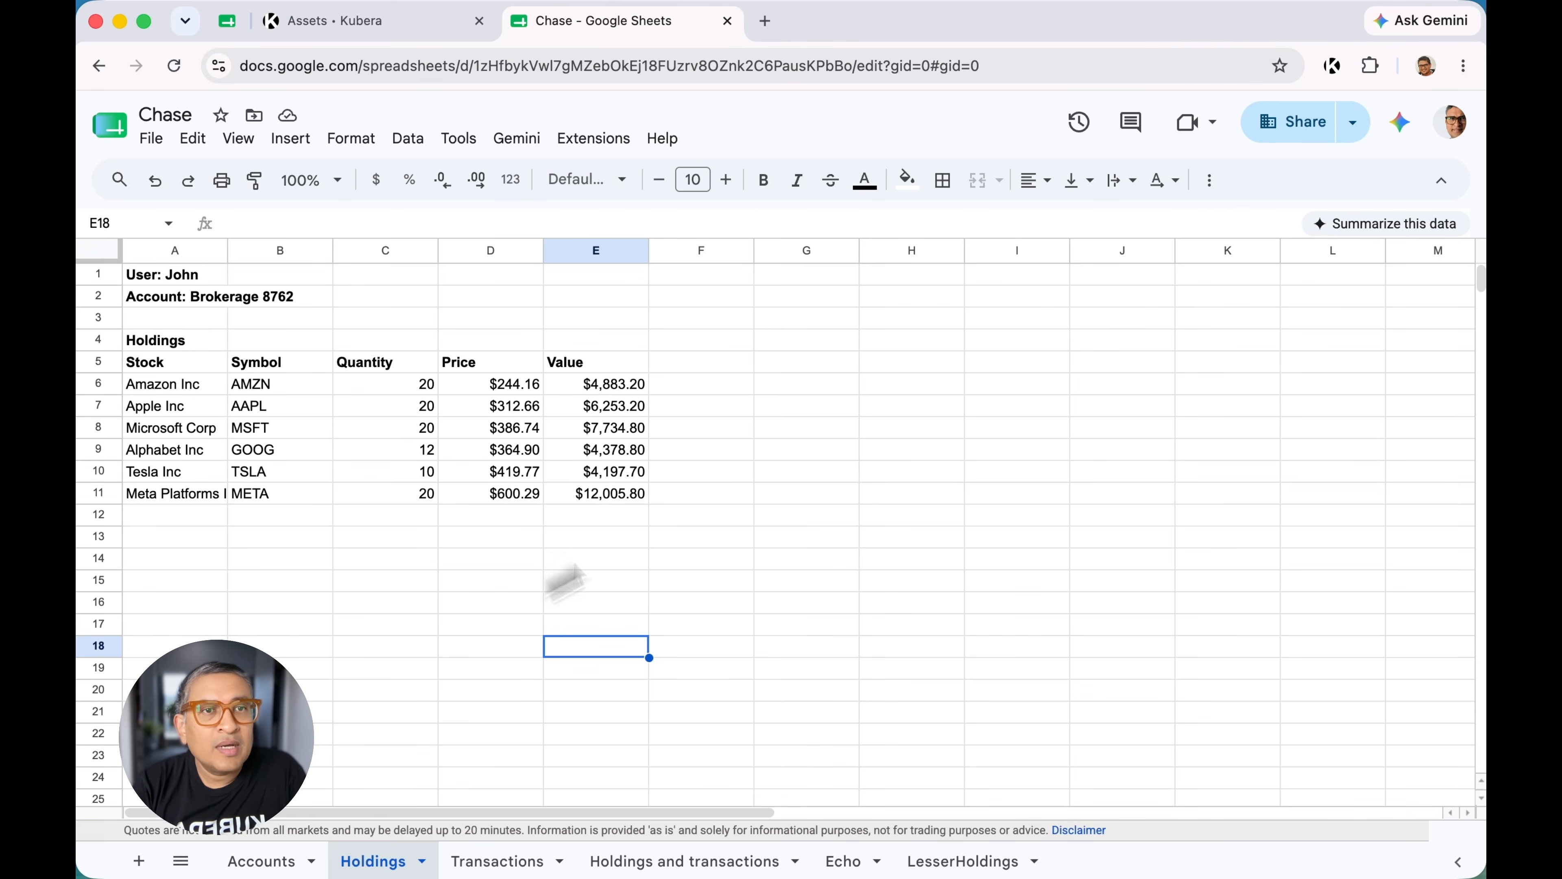
pyautogui.click(1332, 65)
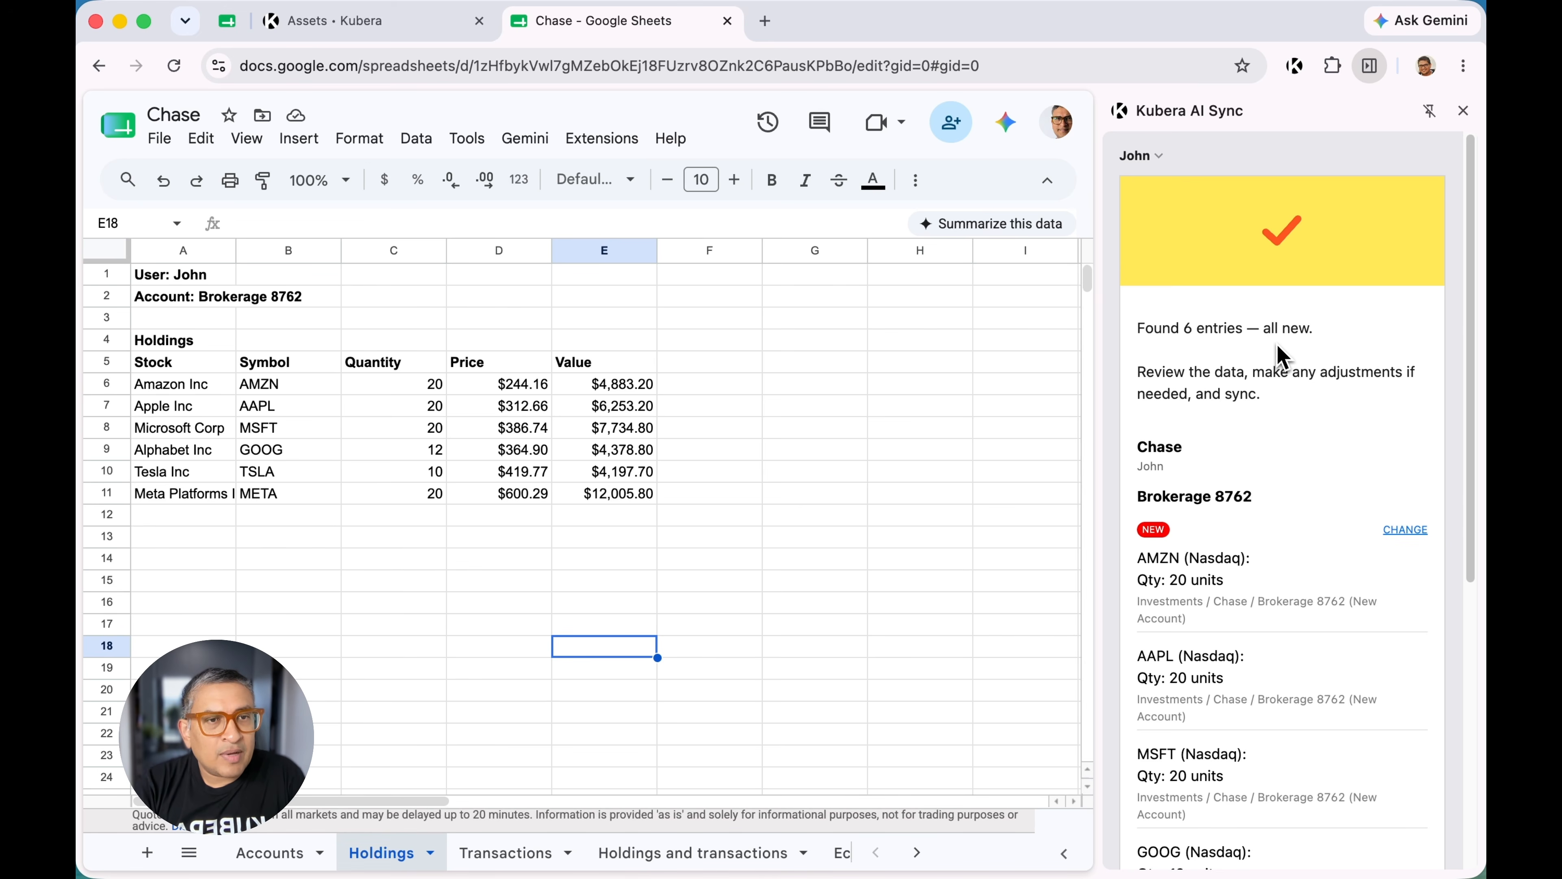
pyautogui.scroll(-5, 1286, 360)
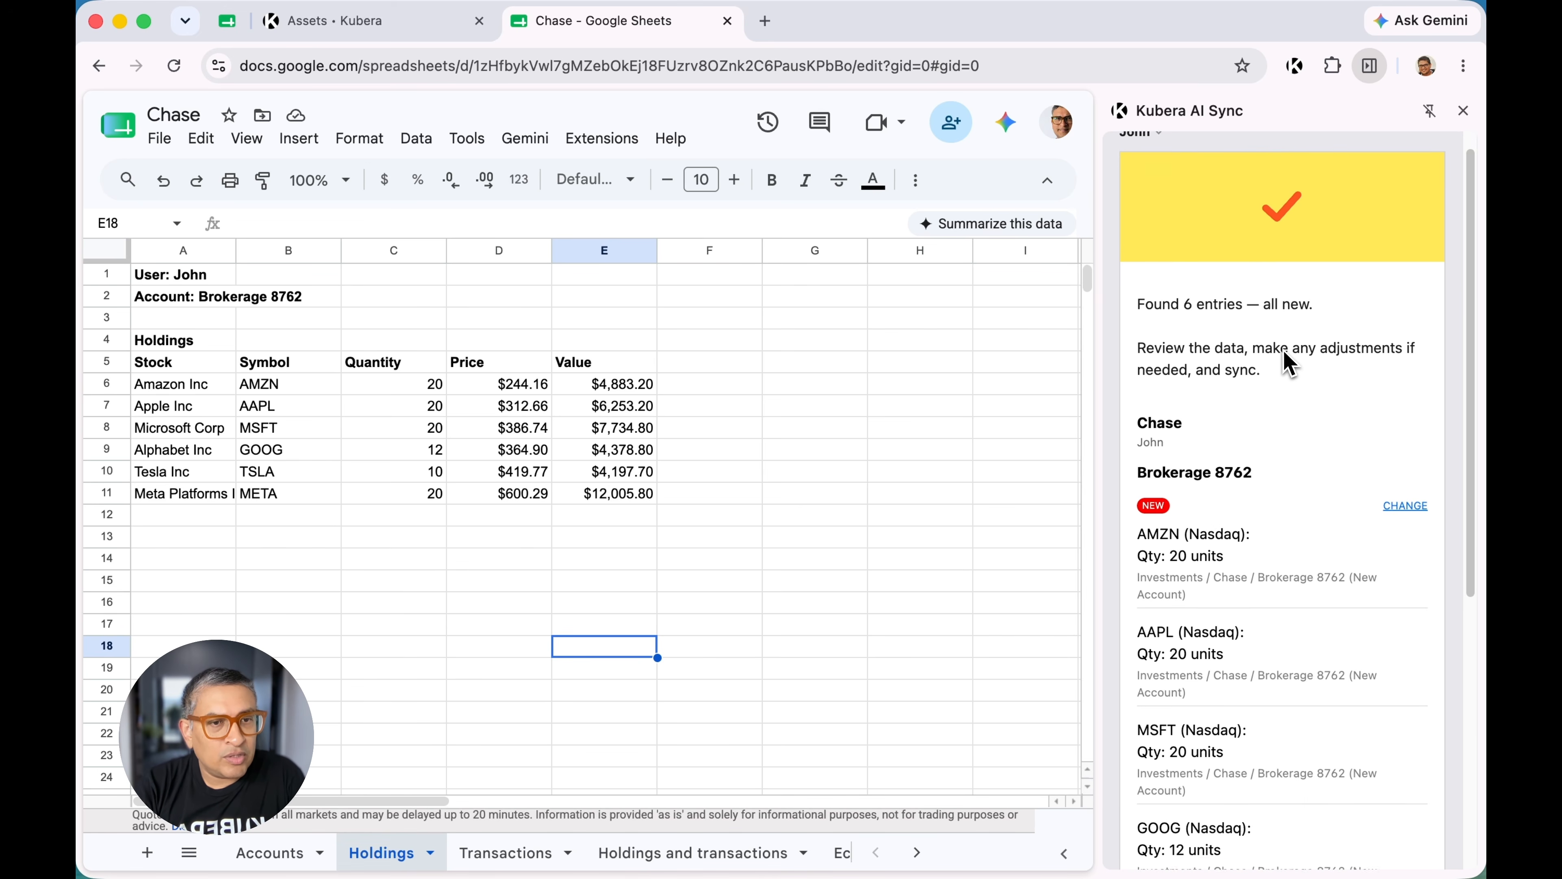
pyautogui.scroll(1, 1287, 363)
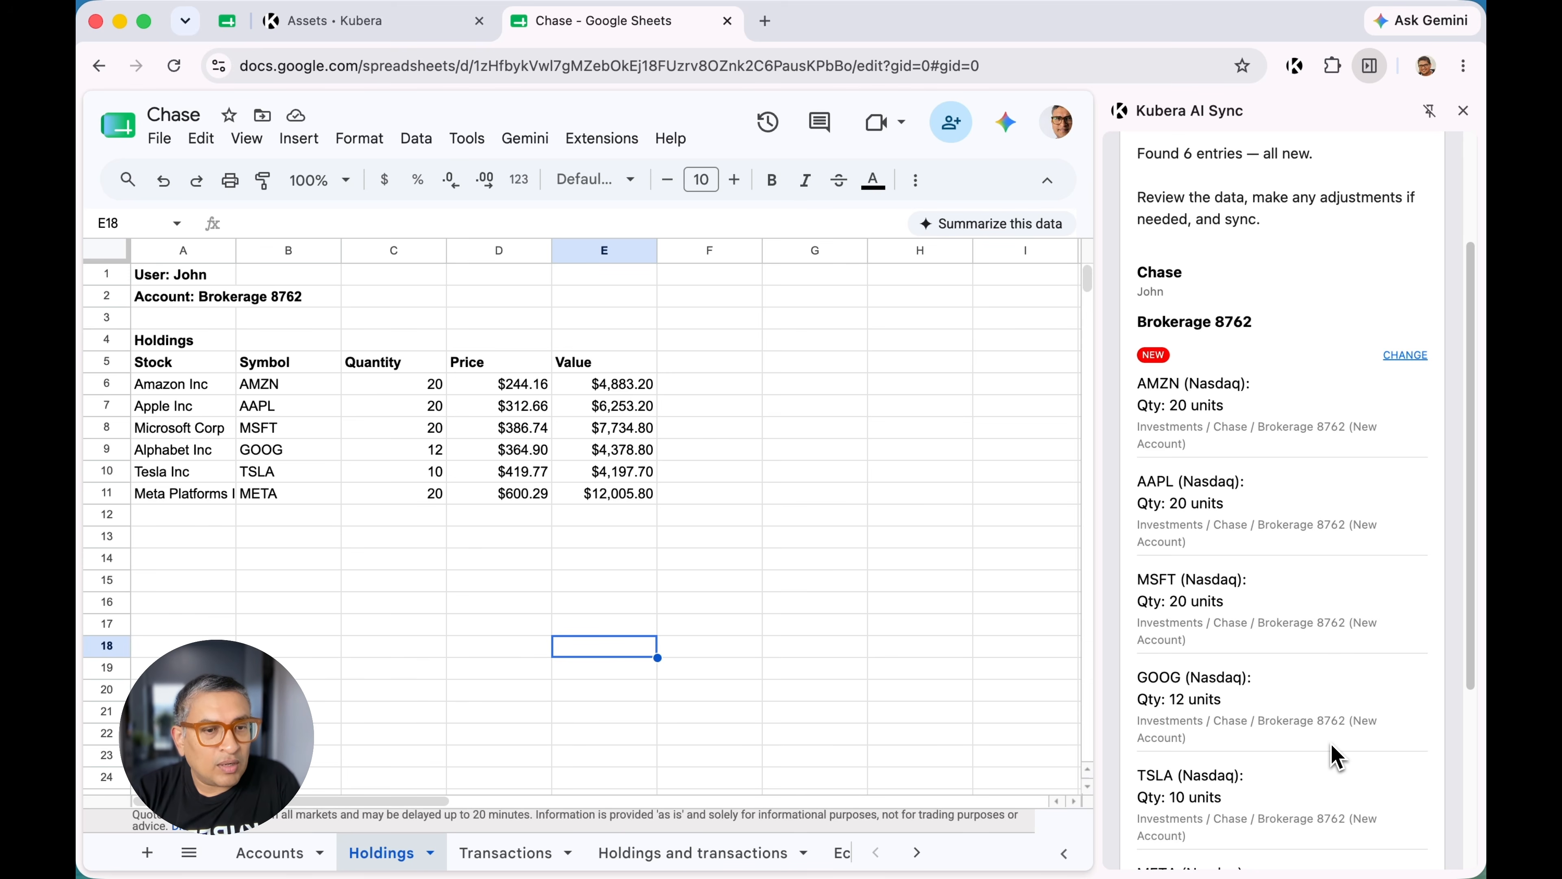
pyautogui.scroll(-5, 1341, 760)
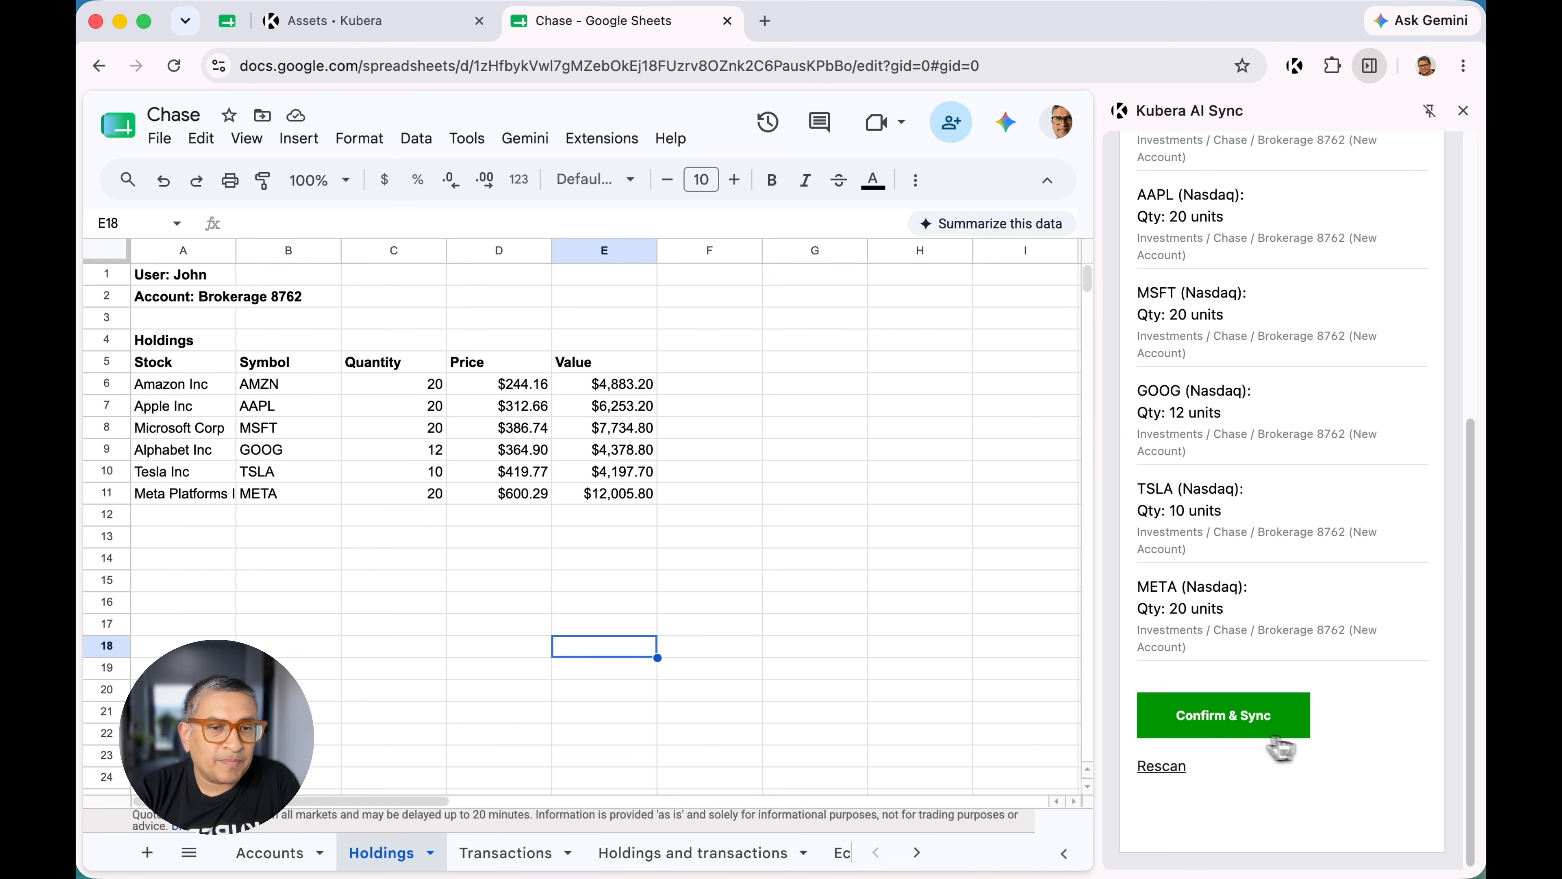
pyautogui.click(1246, 730)
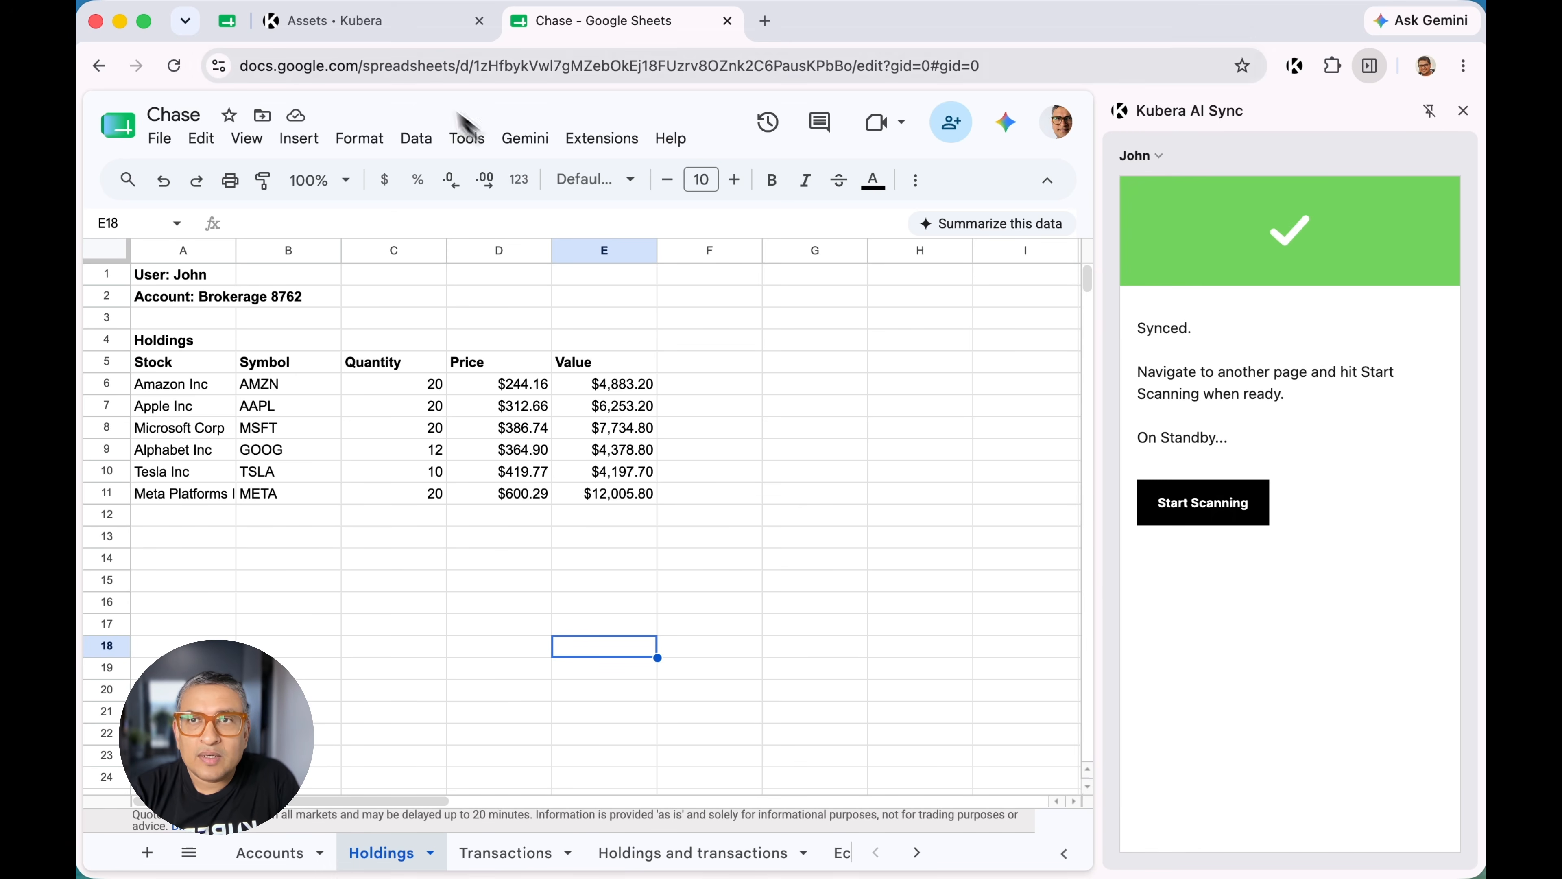
pyautogui.click(1464, 111)
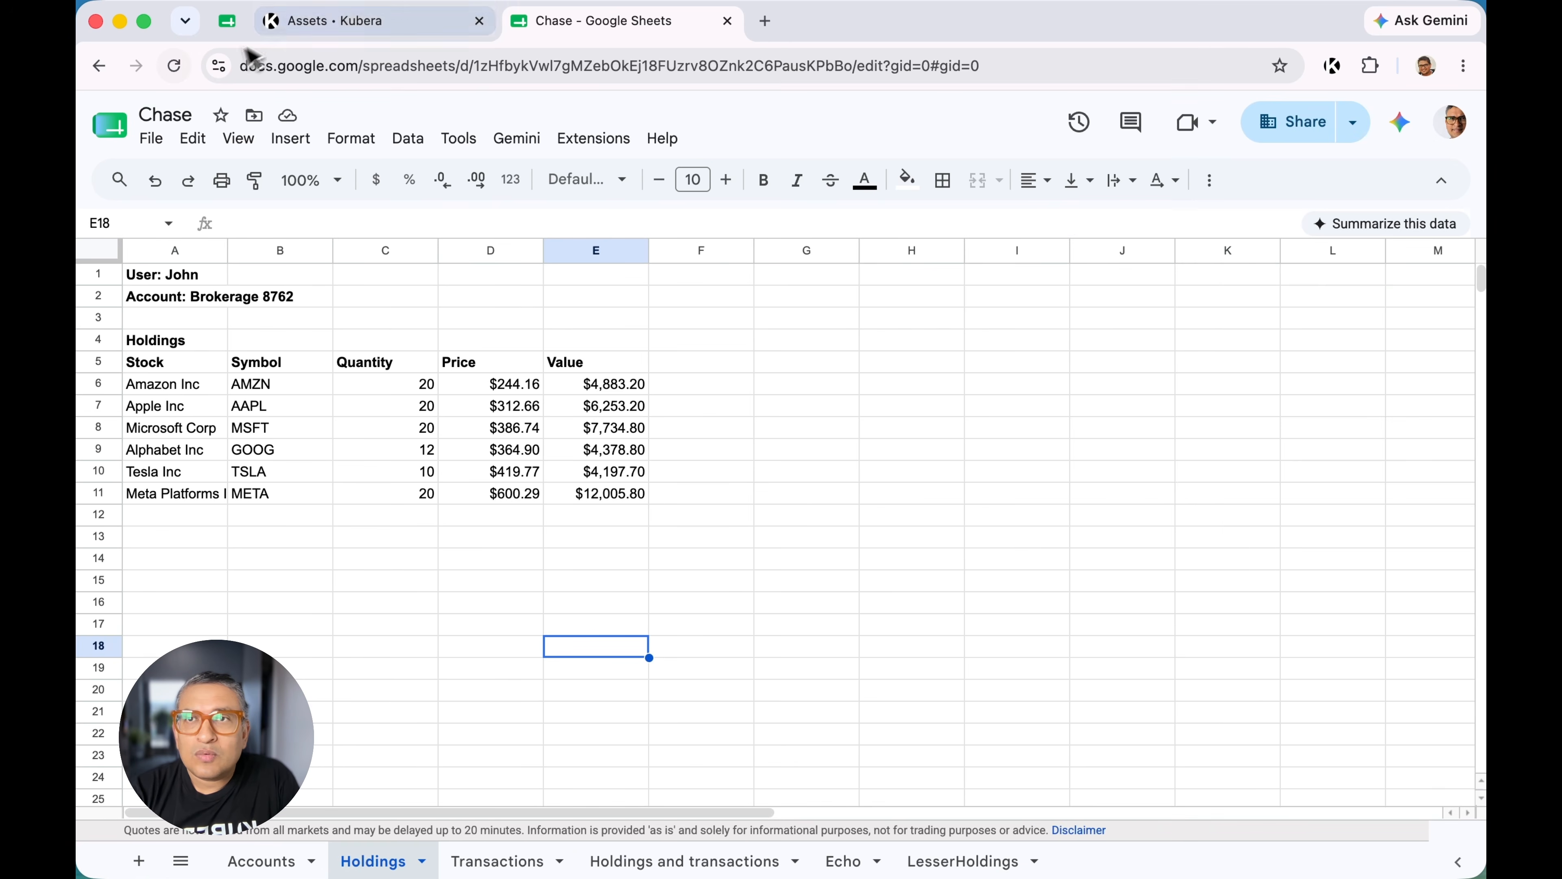
# Switch to Kubera and remove the old Chase Brokerage asset from Section 1
pyautogui.click(326, 21)
pyautogui.scroll(-2, 495, 725)
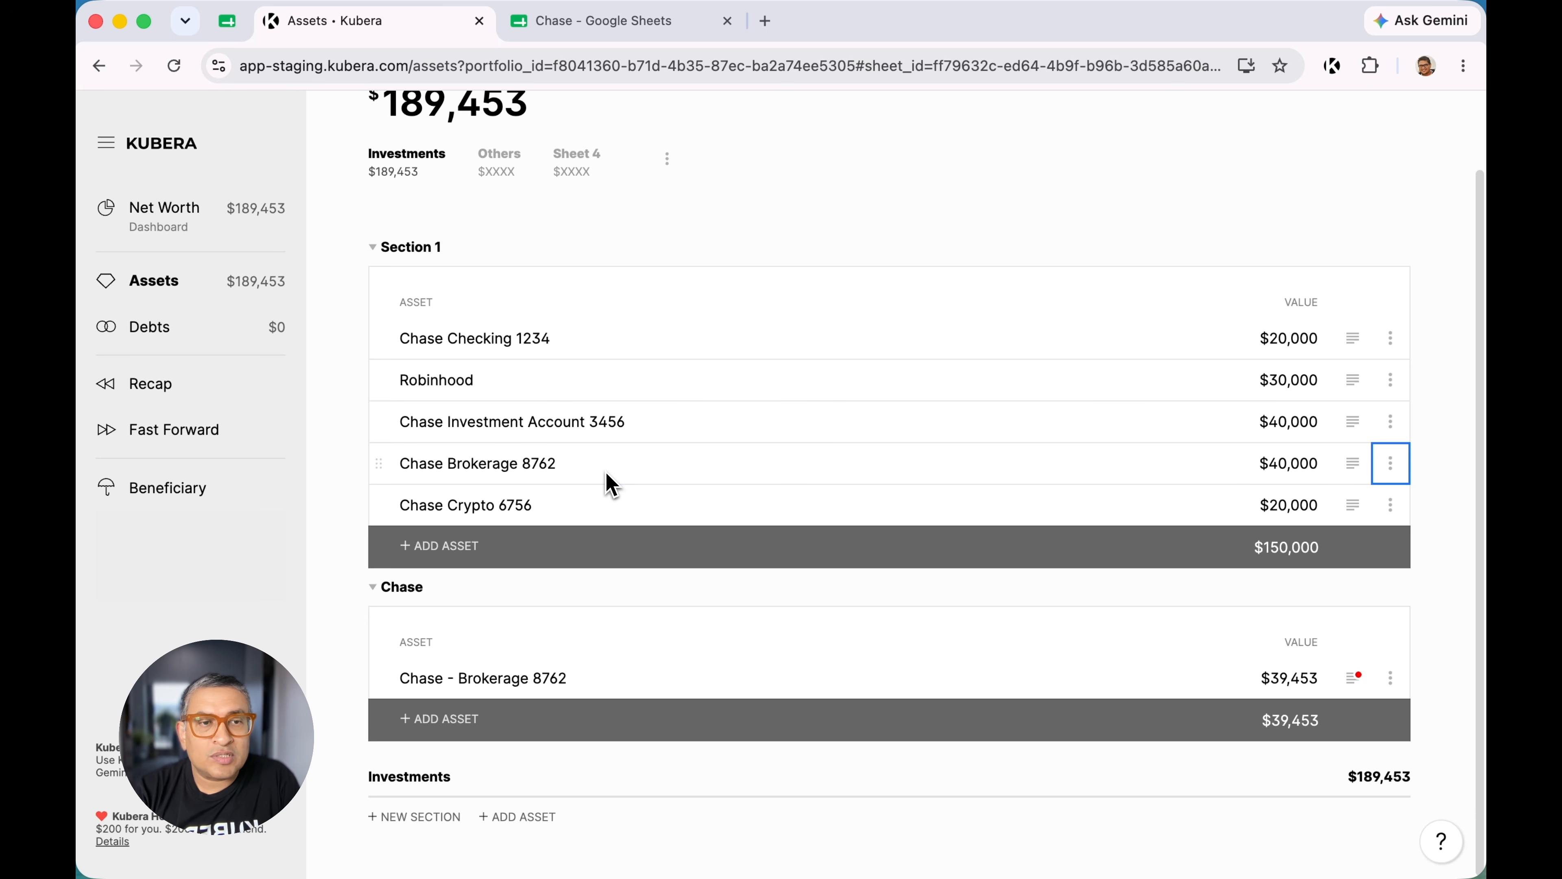
pyautogui.click(1405, 470)
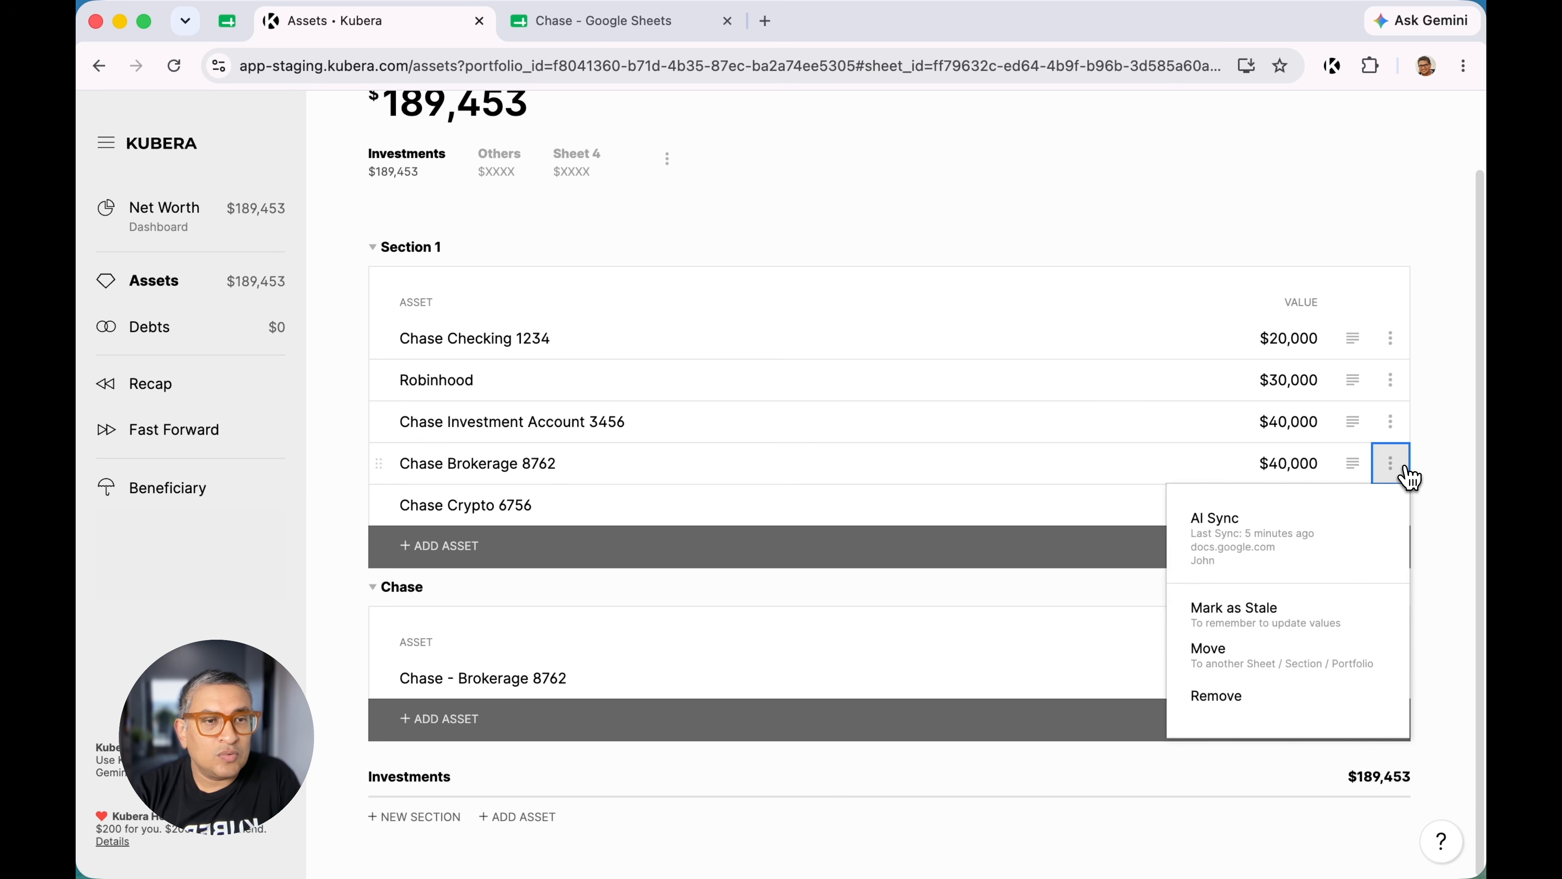
pyautogui.click(1354, 708)
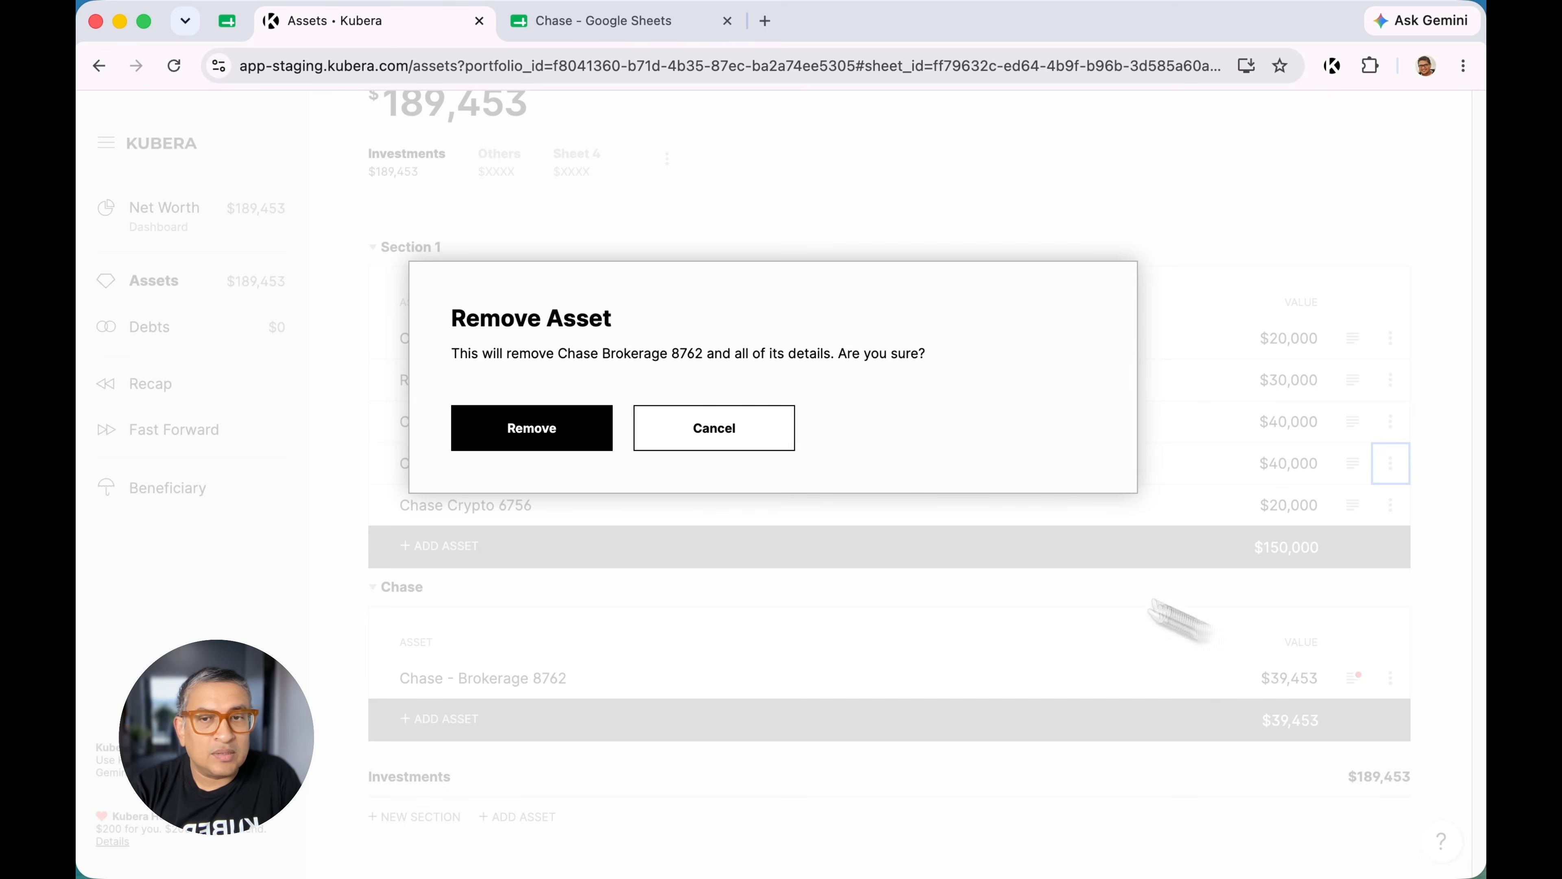
pyautogui.click(555, 435)
# Move the synced Chase - Brokerage asset into Section 1 above Chase Crypto, and remove the emptied Chase section
pyautogui.moveTo(378, 684); pyautogui.dragTo(397, 505)
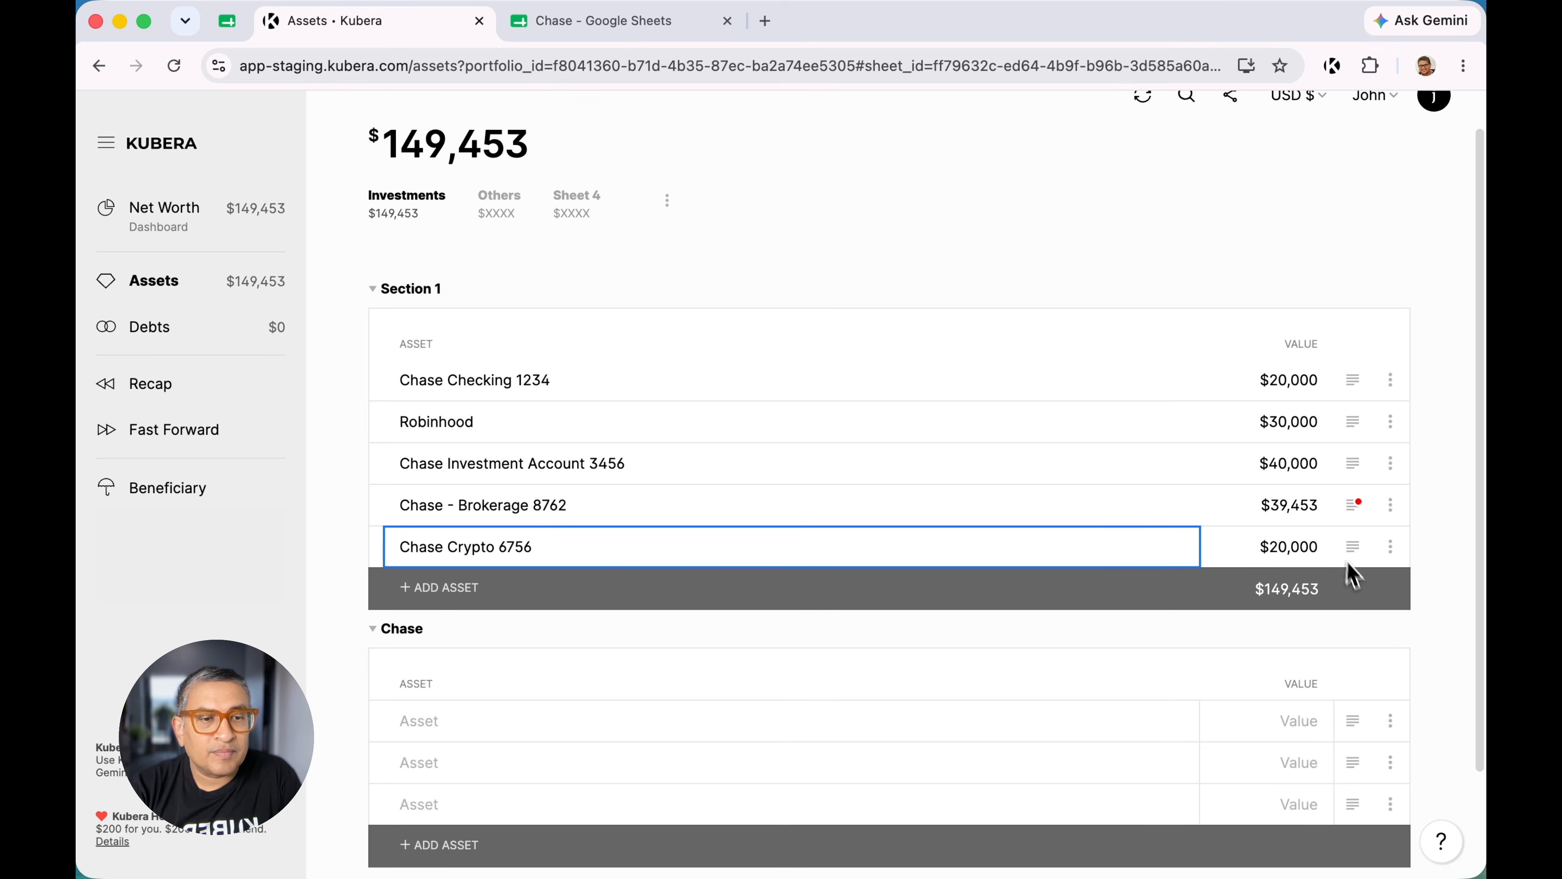
pyautogui.click(435, 628)
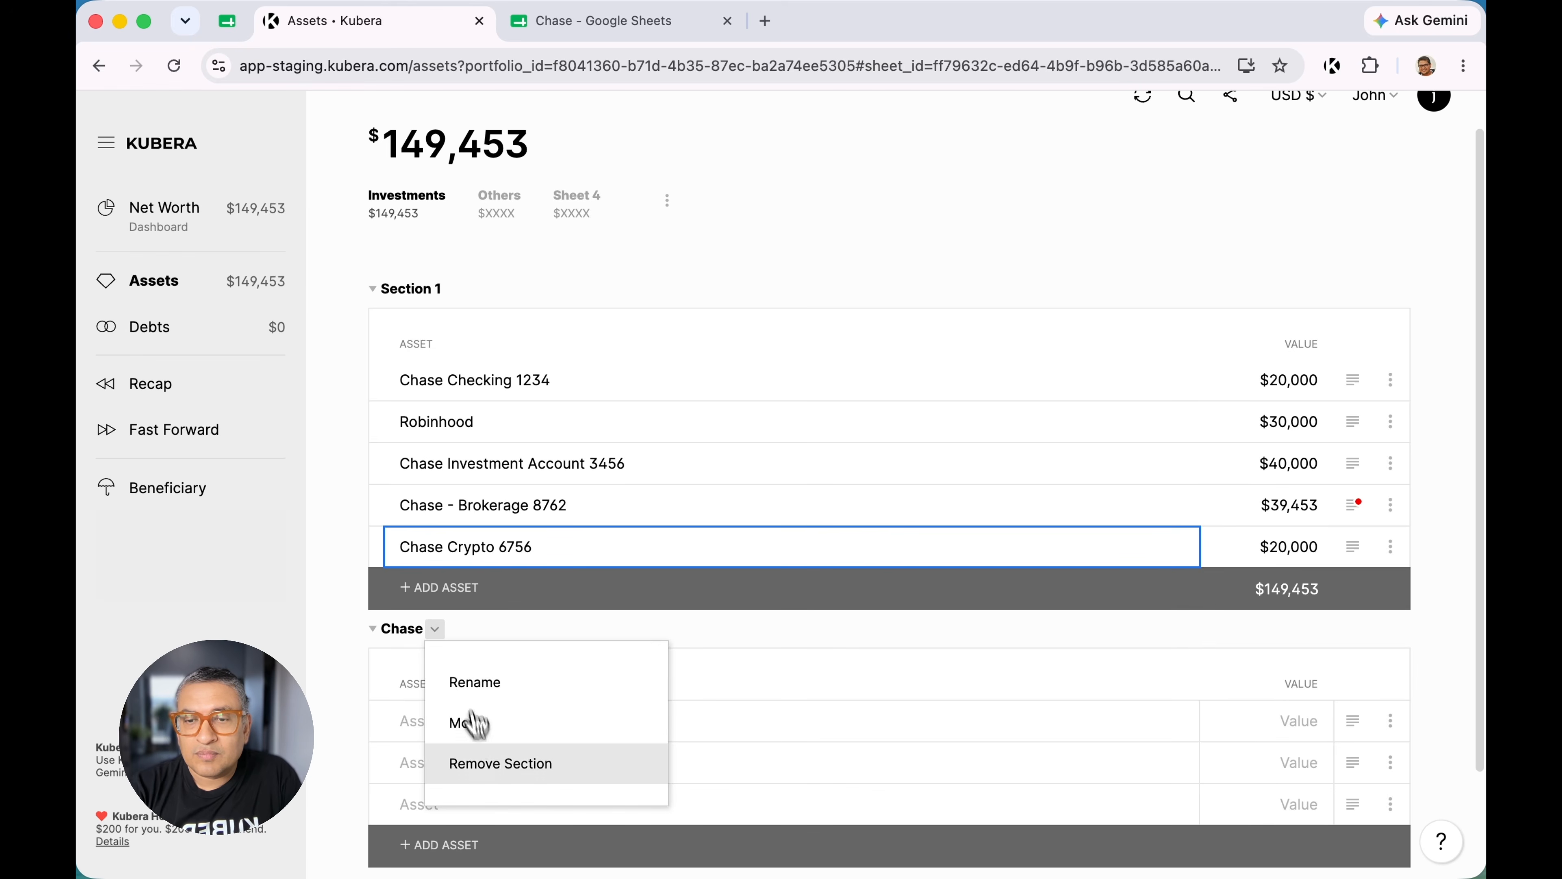
pyautogui.click(492, 764)
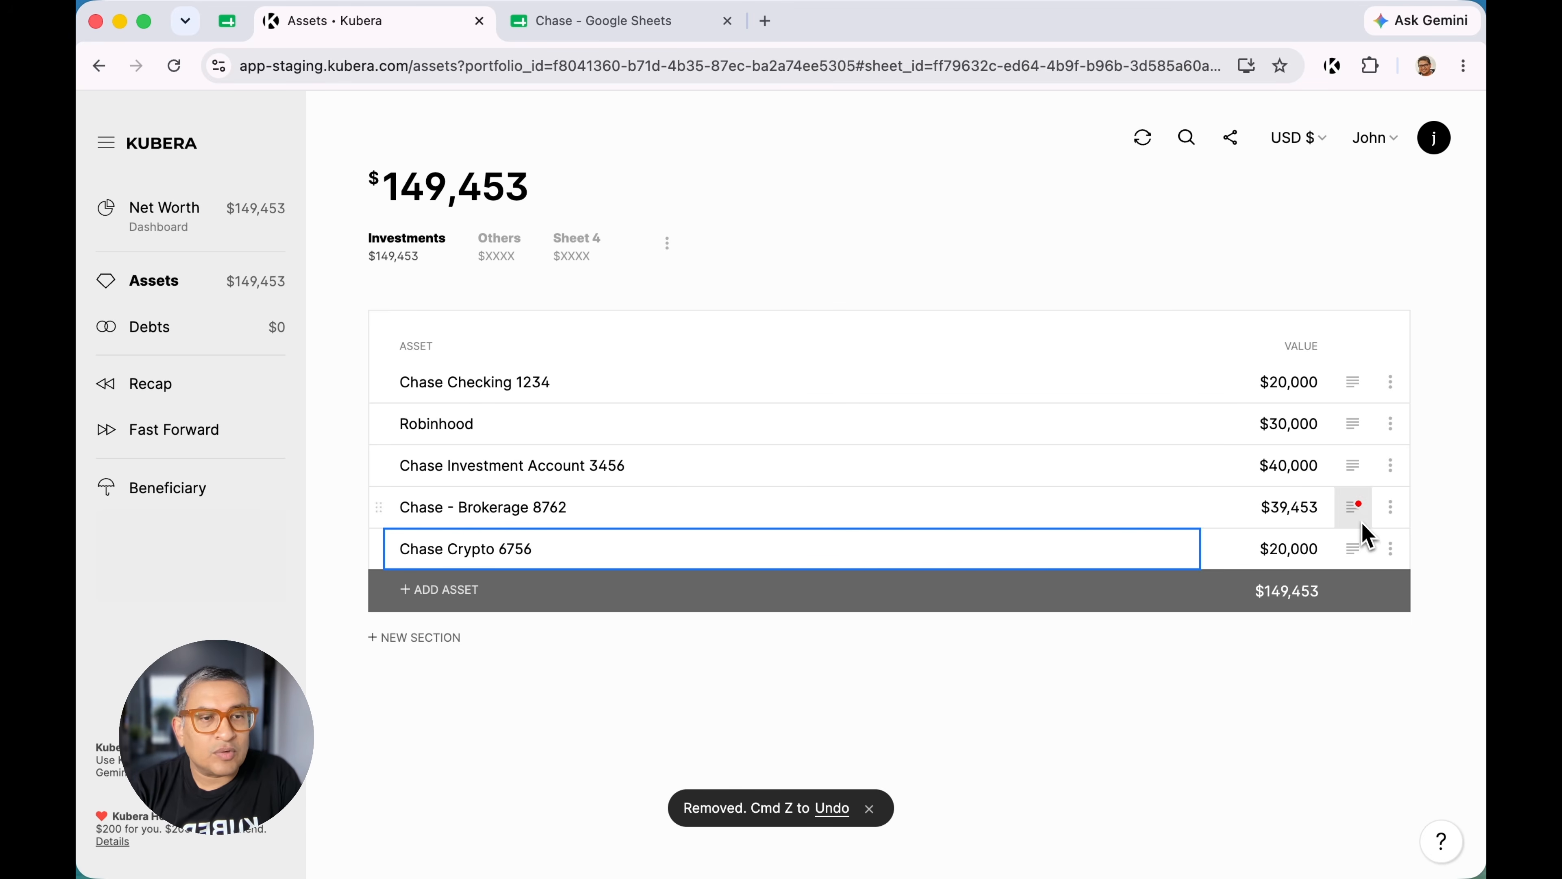
# View the individual stock holdings of the Chase - Brokerage asset and close its details
pyautogui.click(489, 520)
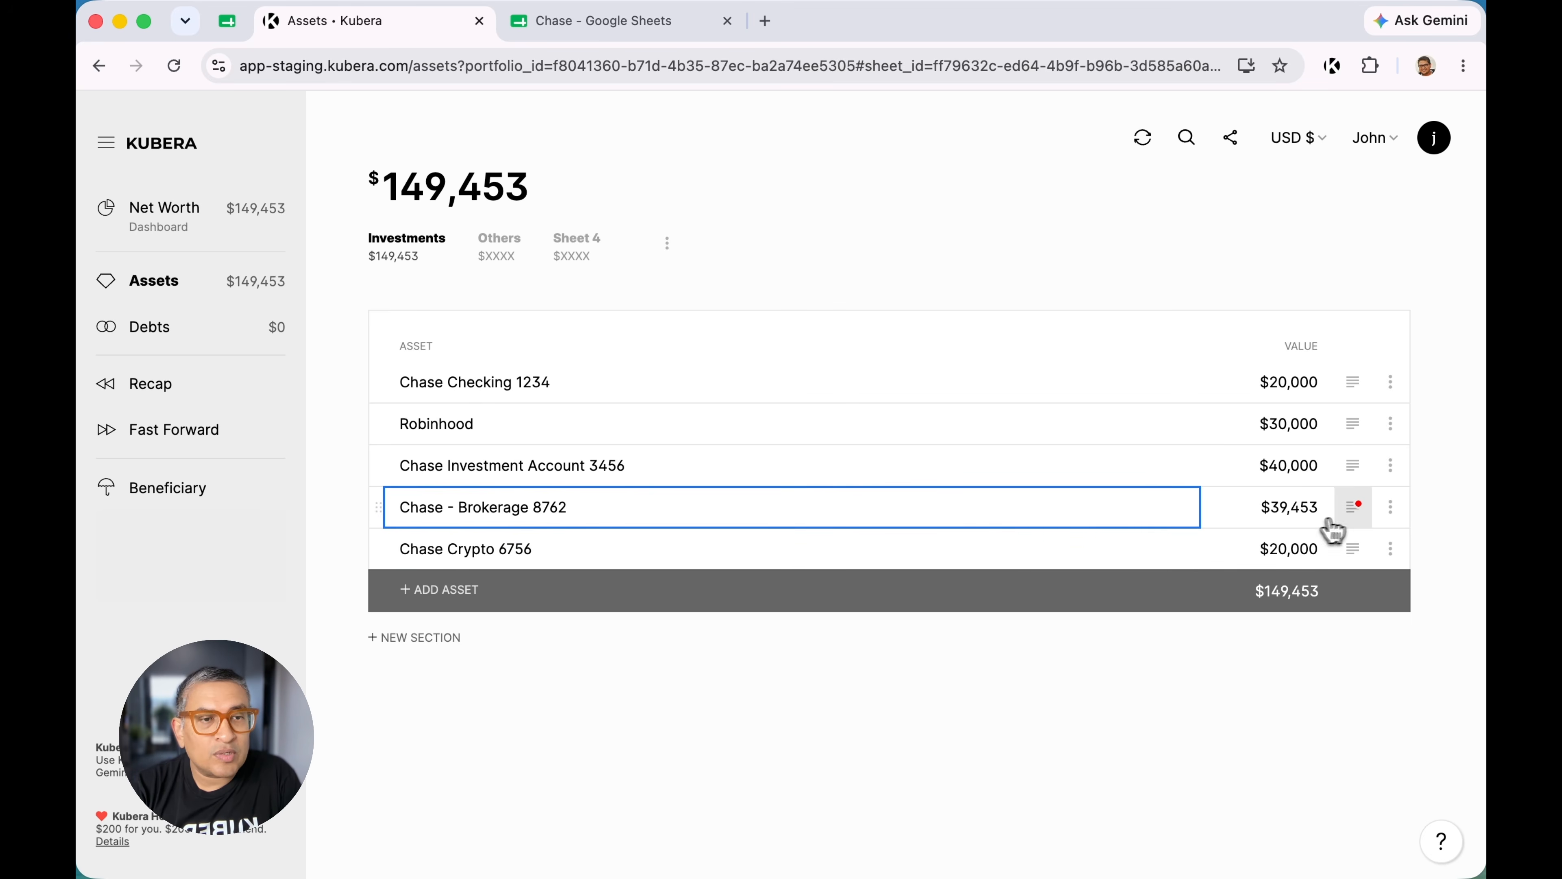
pyautogui.click(1352, 511)
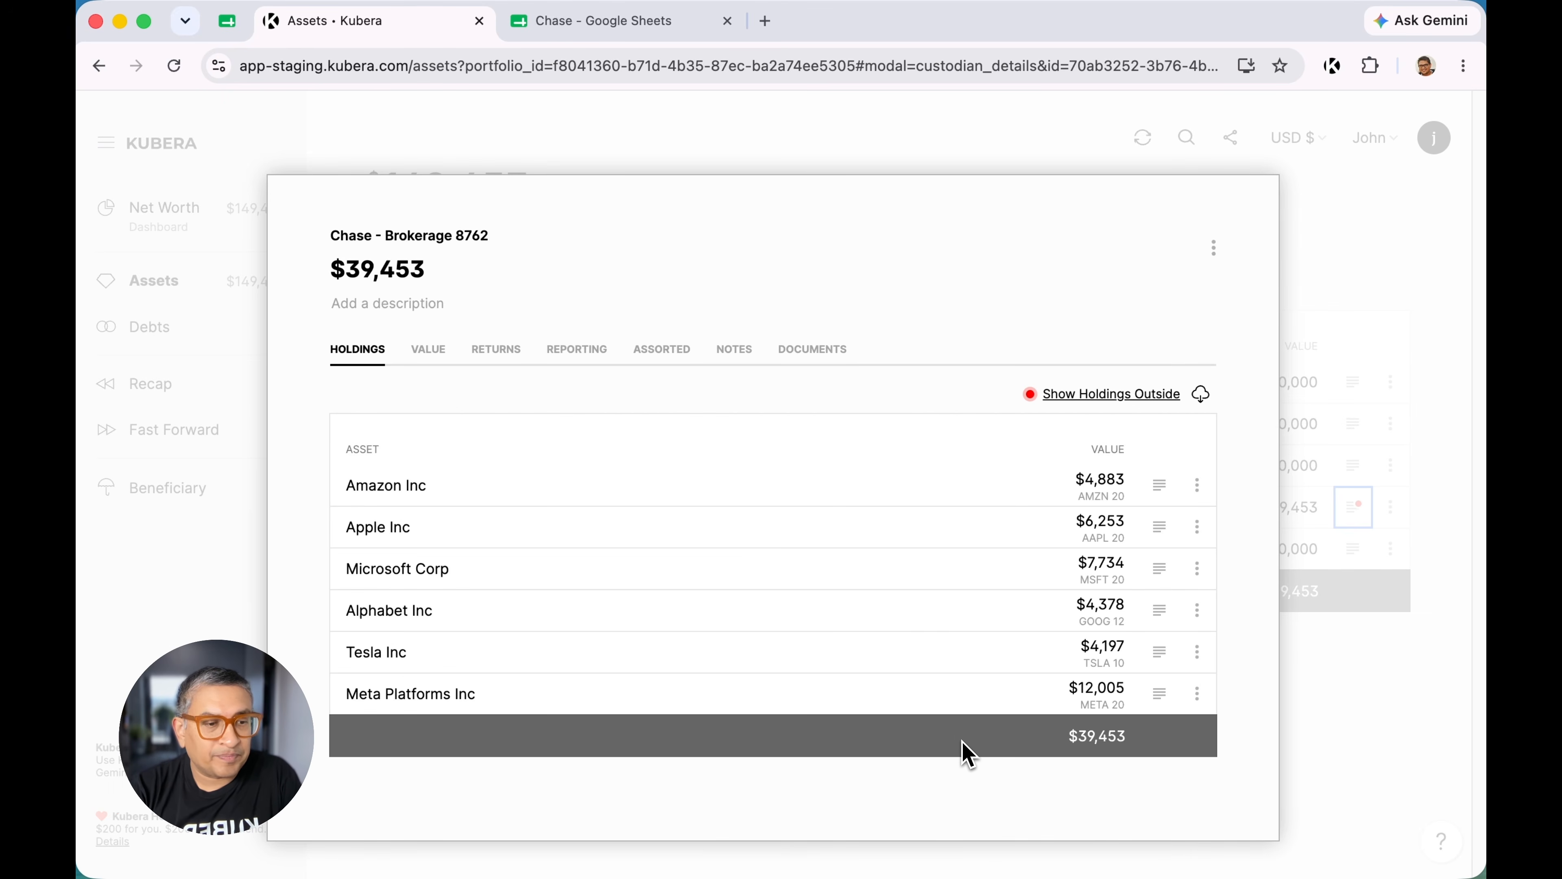
pyautogui.click(1329, 714)
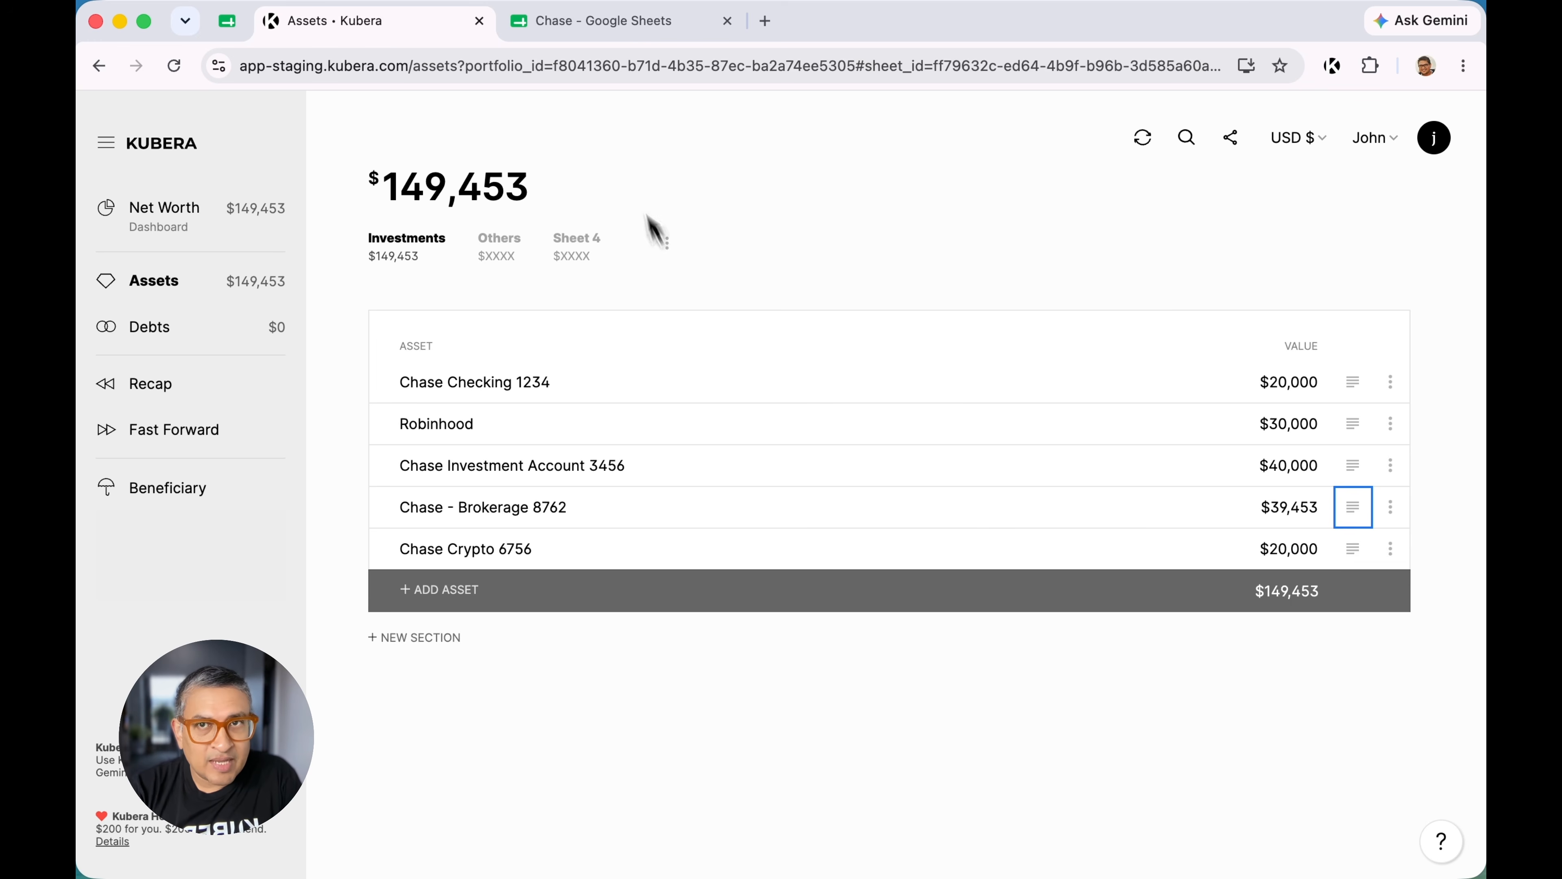
# Set the Amazon quantity in C6 of the Chase Holdings sheet to 30 and sync the change with Kubera AI Sync
pyautogui.click(605, 24)
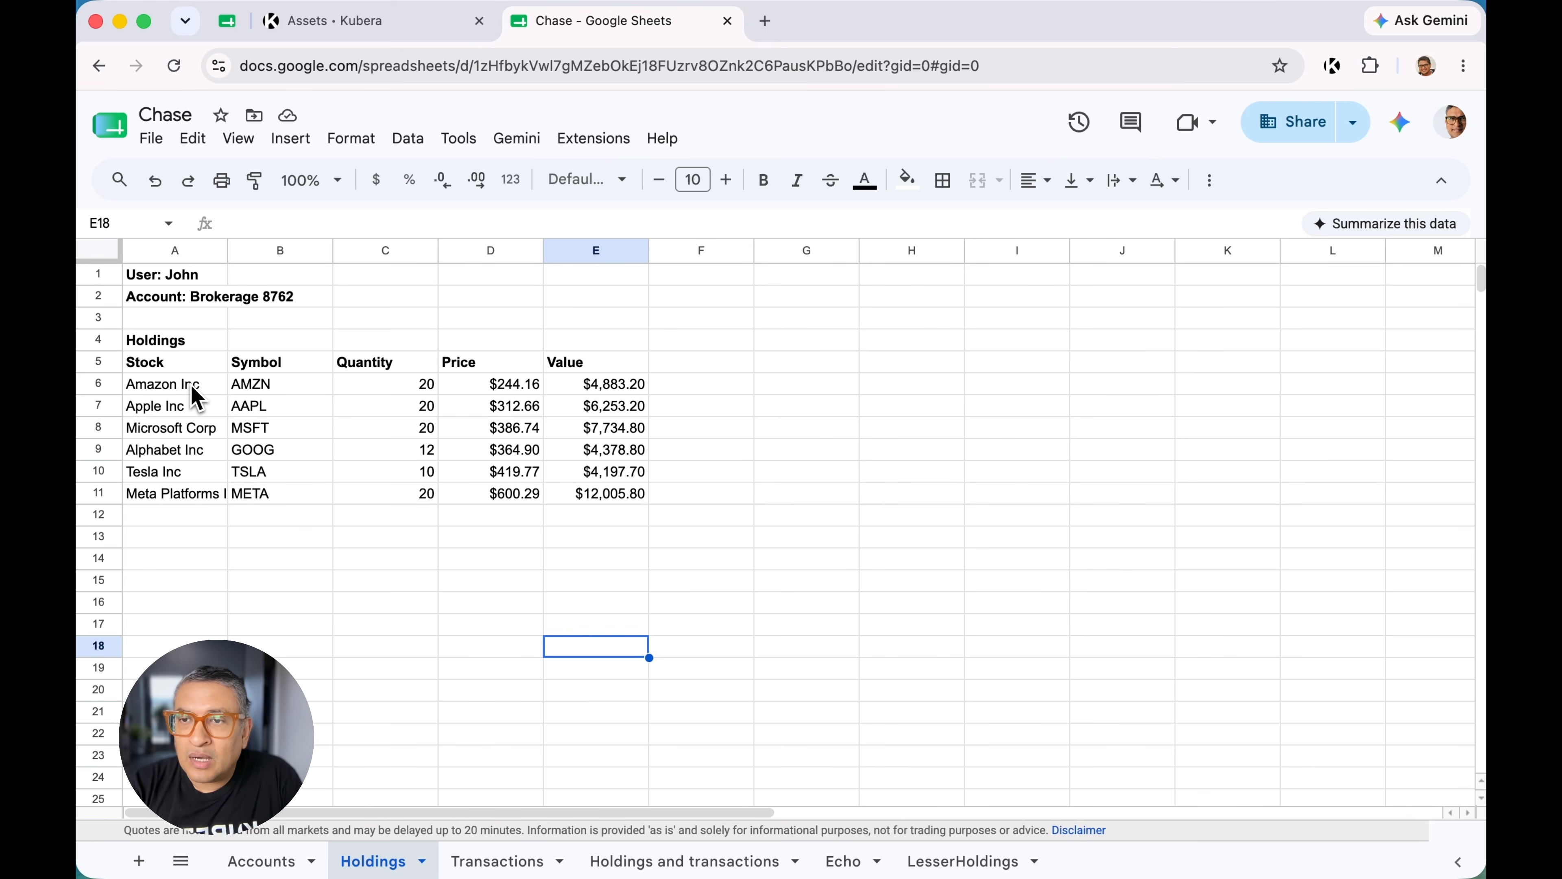
pyautogui.click(423, 386)
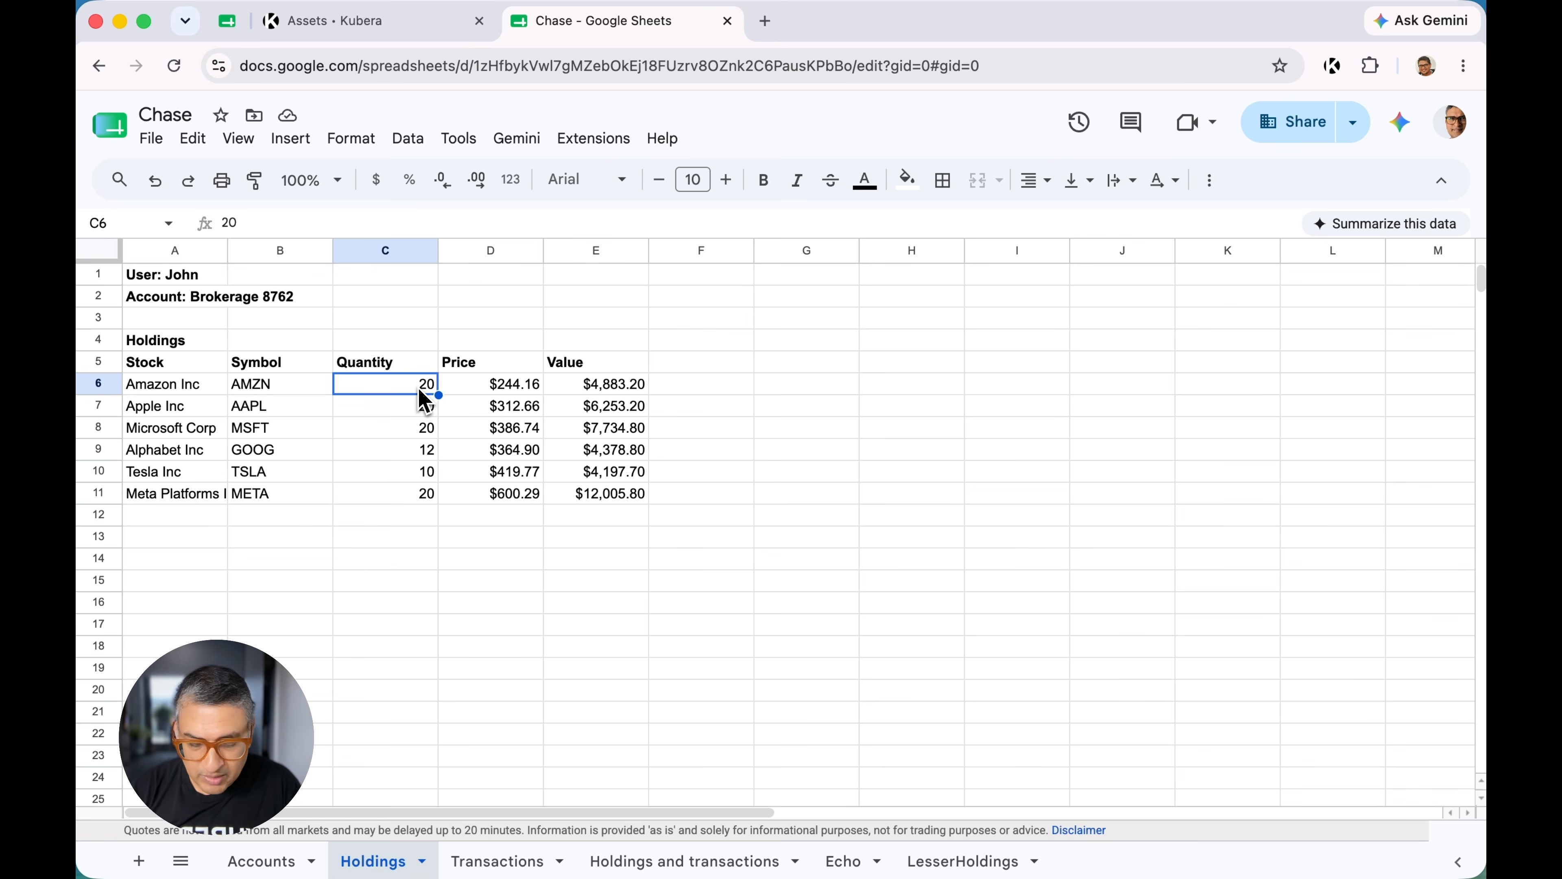
pyautogui.write('3')
pyautogui.click(489, 581)
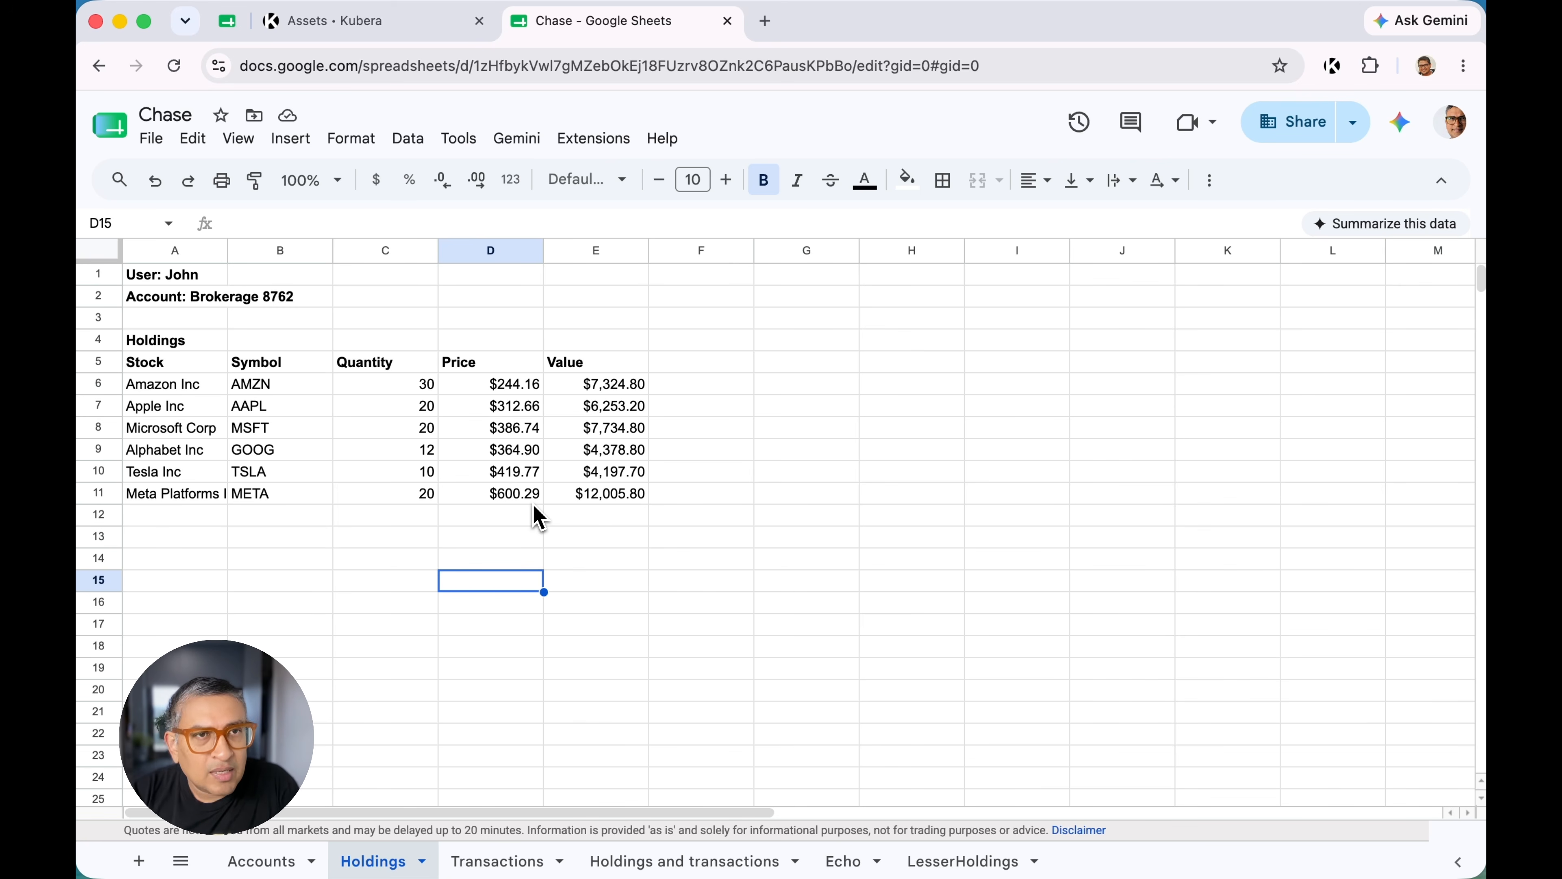
pyautogui.click(1332, 65)
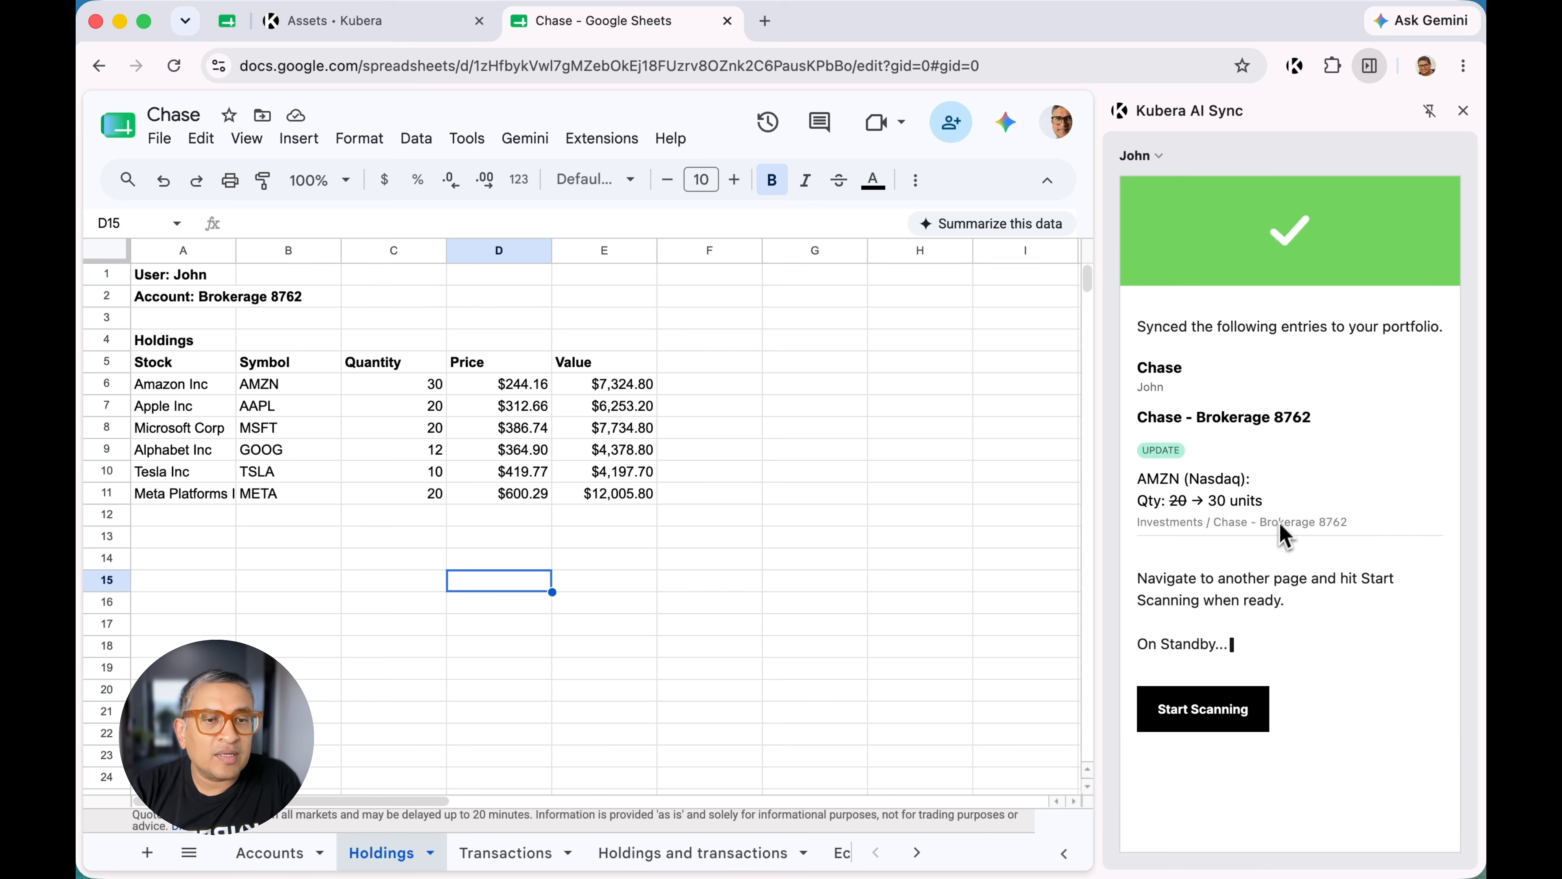
# Switch to Kubera, check the Amazon holding's quantity inside the Chase - Brokerage asset and close the details
pyautogui.click(401, 37)
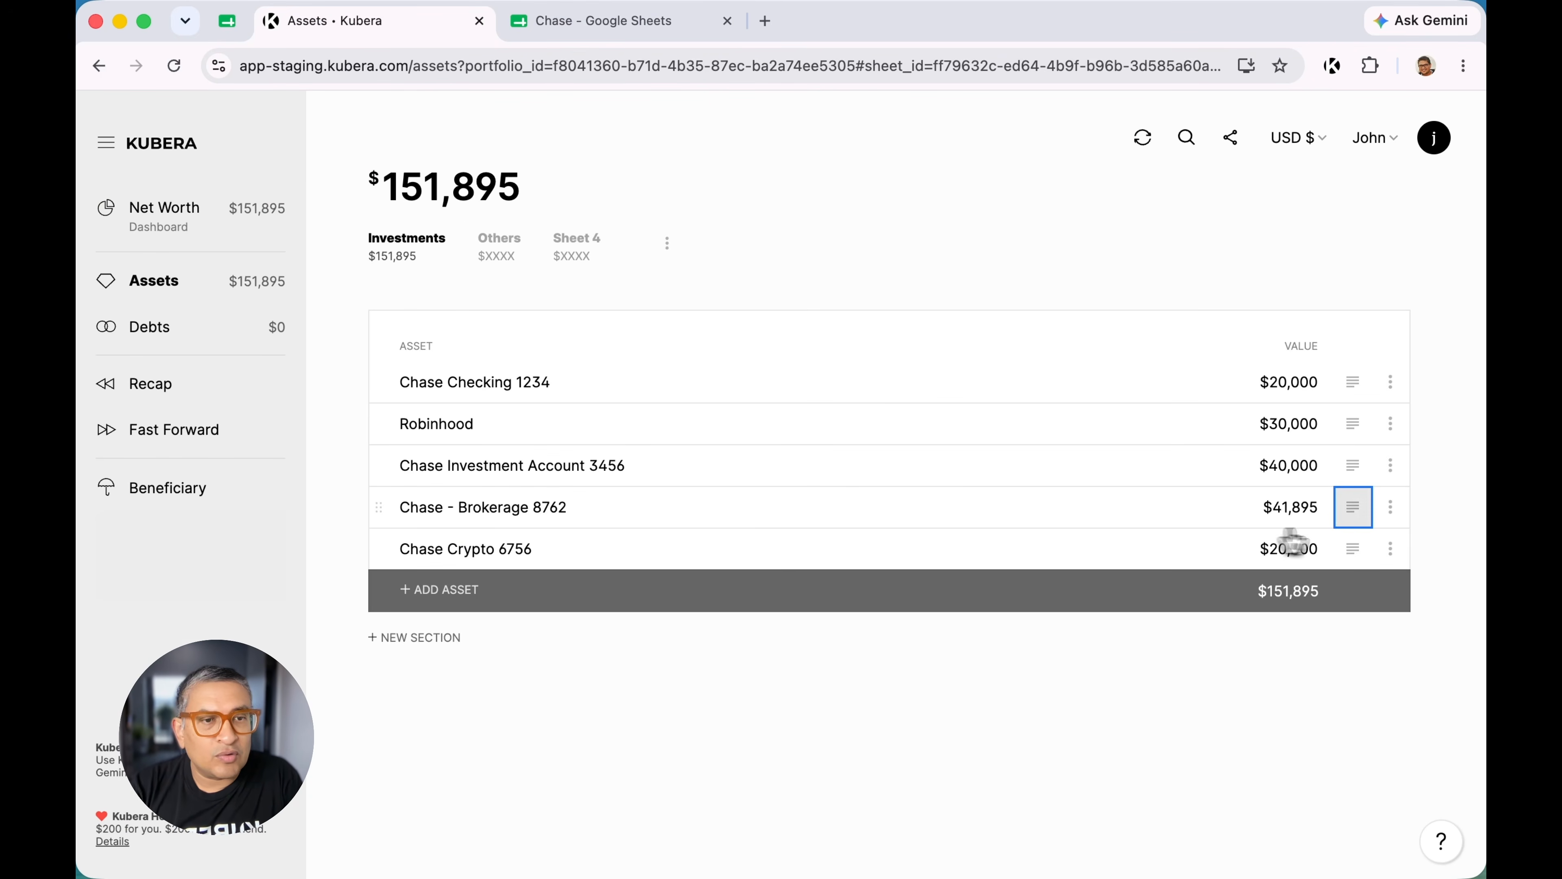
pyautogui.click(1353, 522)
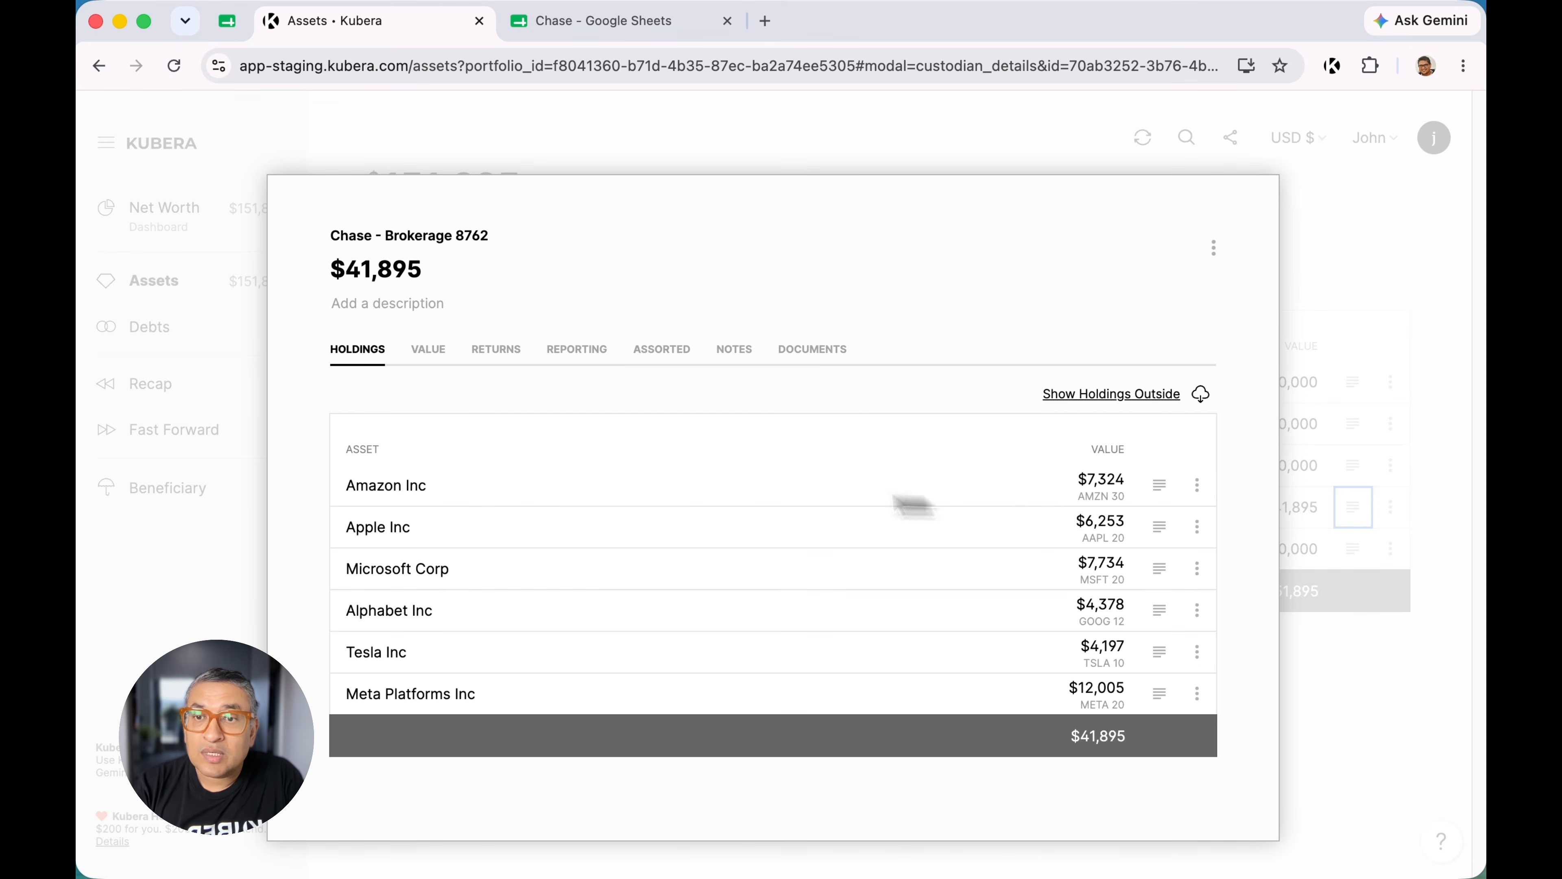
pyautogui.click(1159, 492)
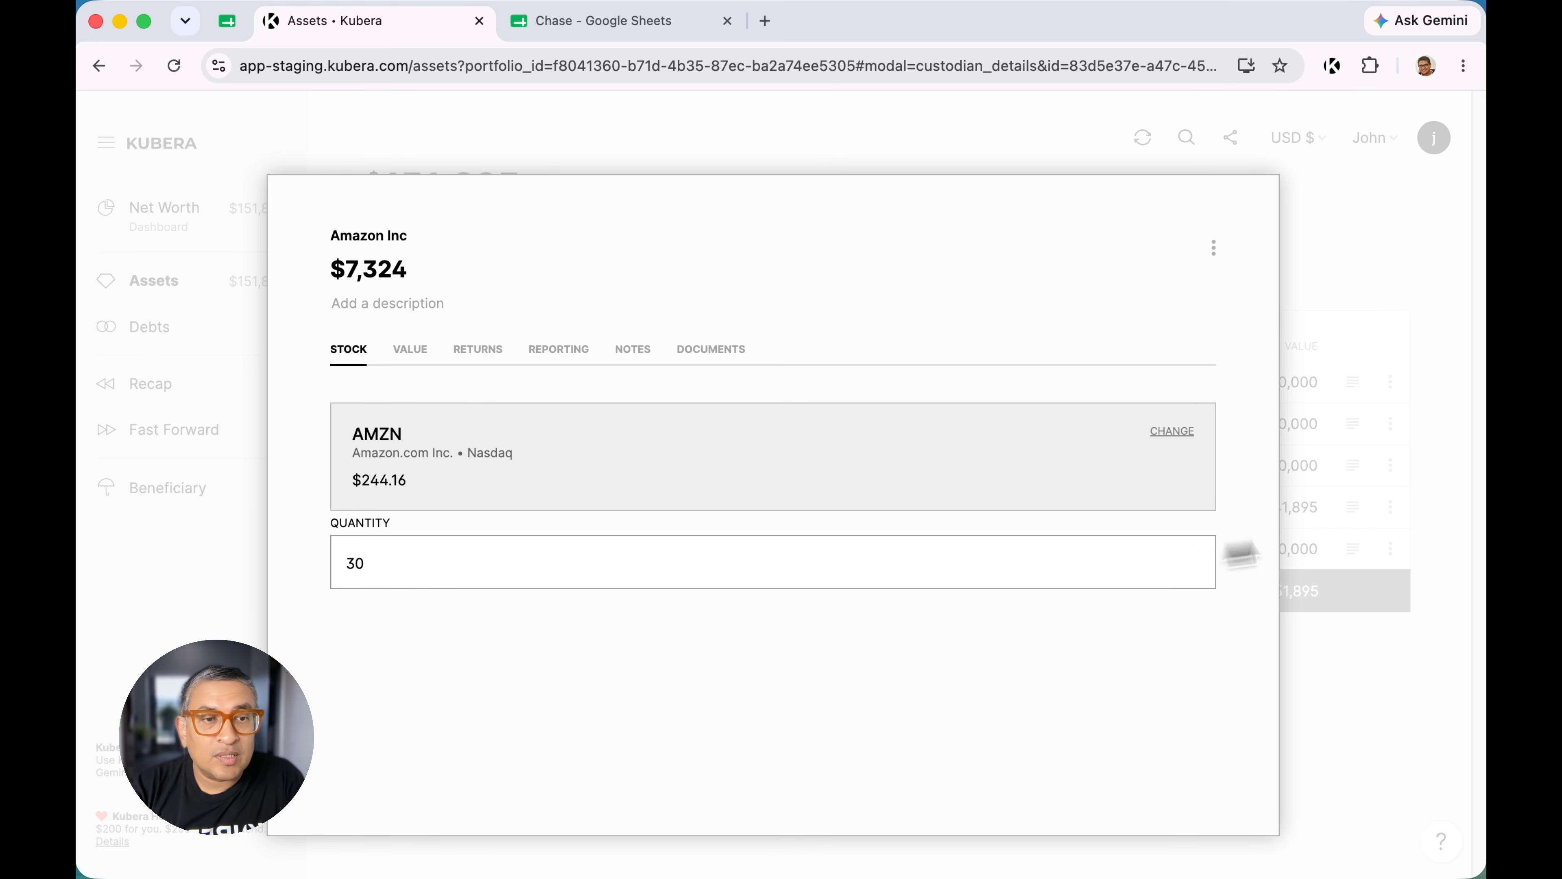
pyautogui.click(1384, 531)
pyautogui.click(1433, 535)
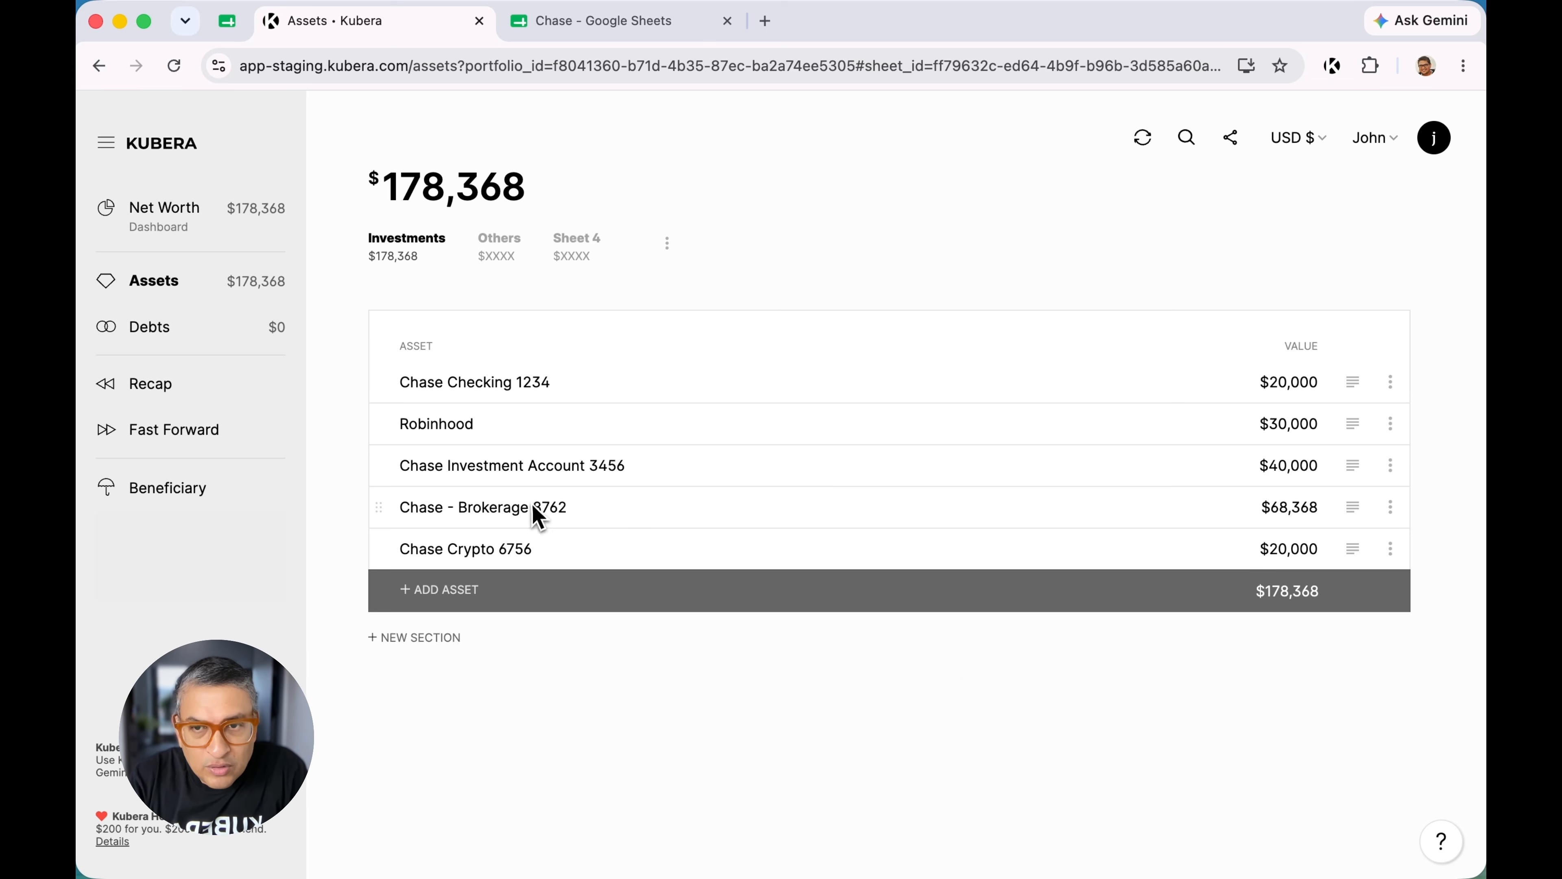
# View the holdings list of the Chase - Brokerage asset and close its details
pyautogui.click(1353, 507)
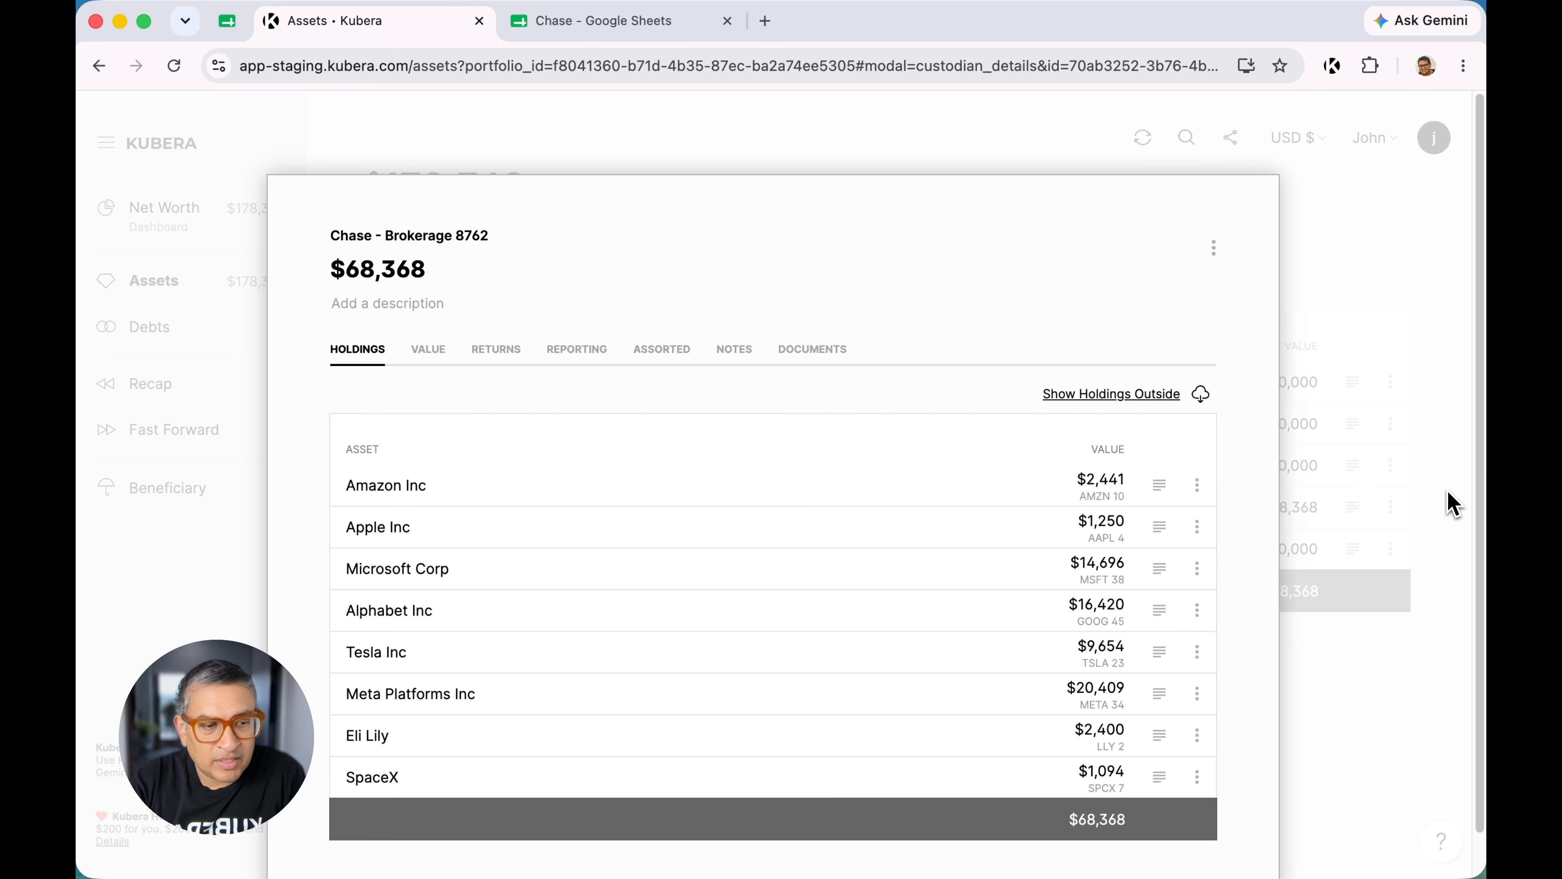
pyautogui.press('Escape')
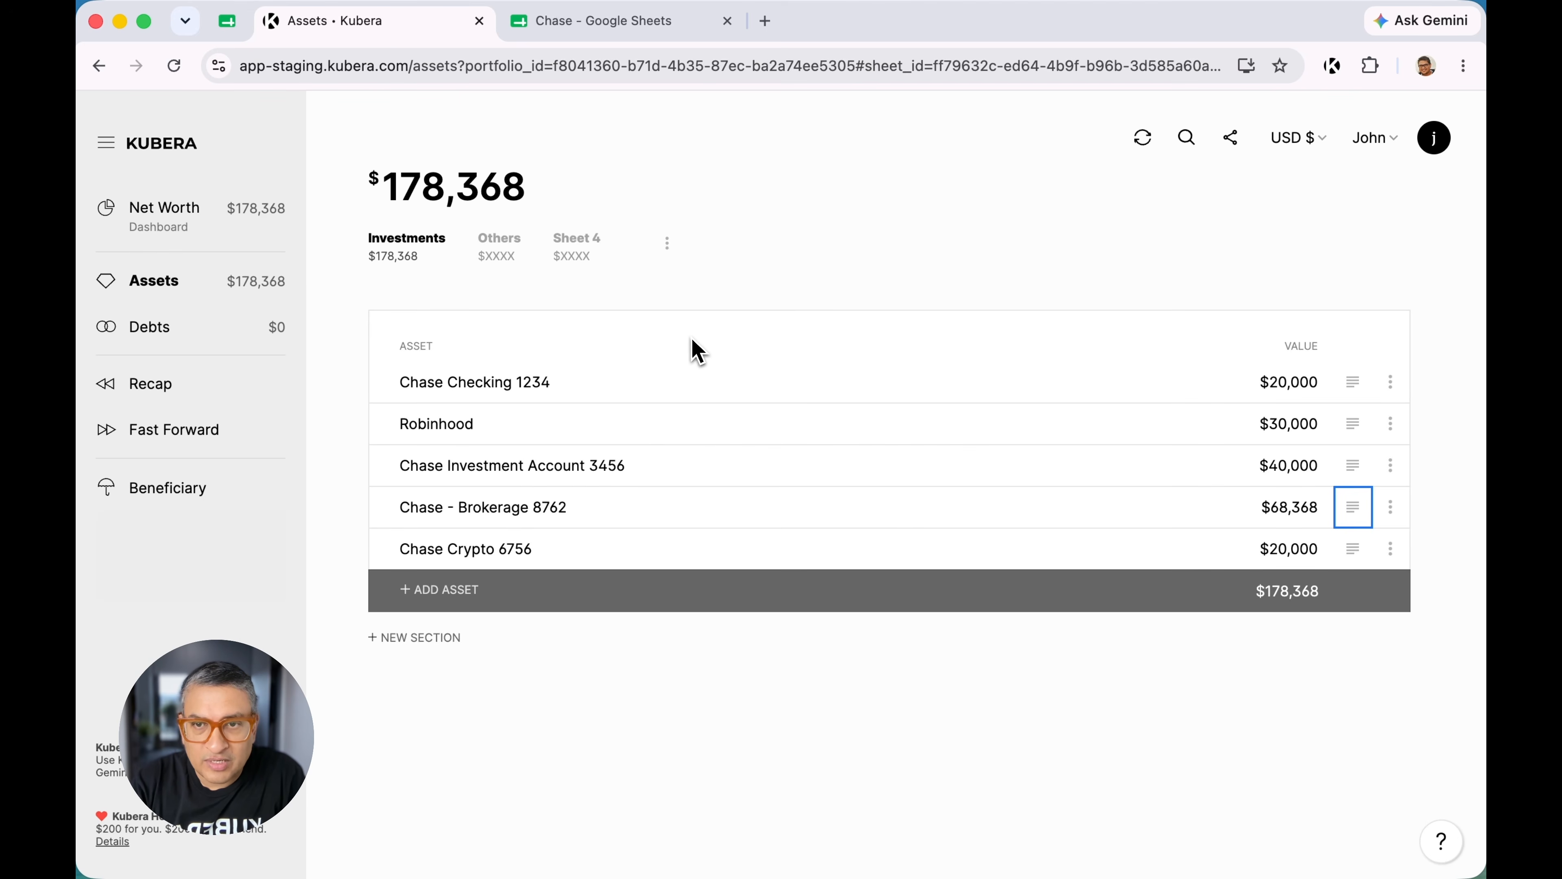
# Switch to the Chase Google Sheet and scan its Transactions sheet with Kubera AI Sync
pyautogui.click(595, 46)
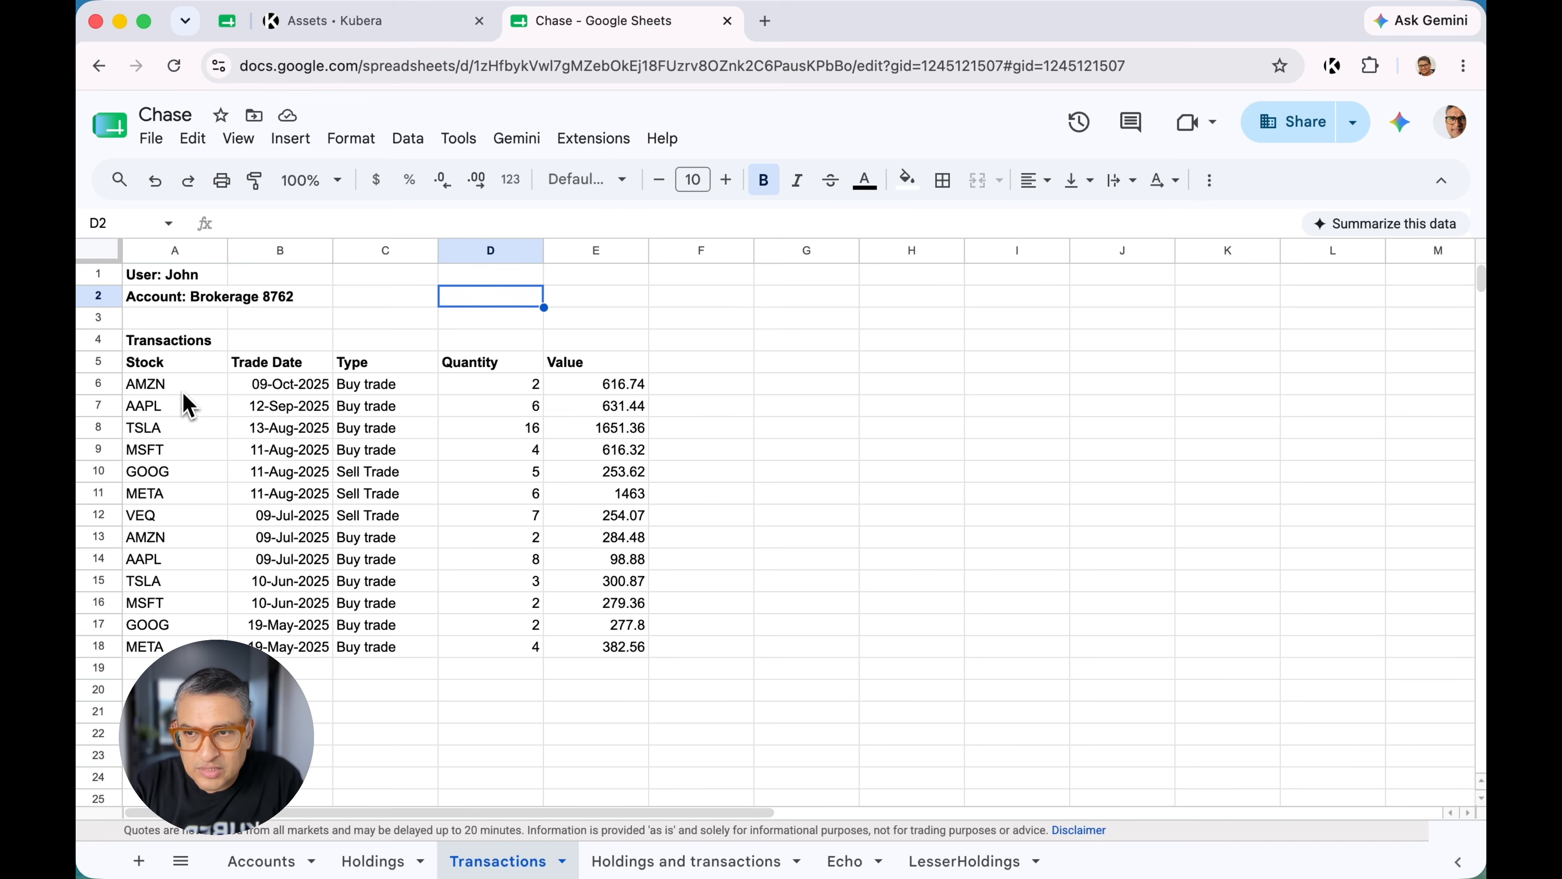
pyautogui.click(1333, 67)
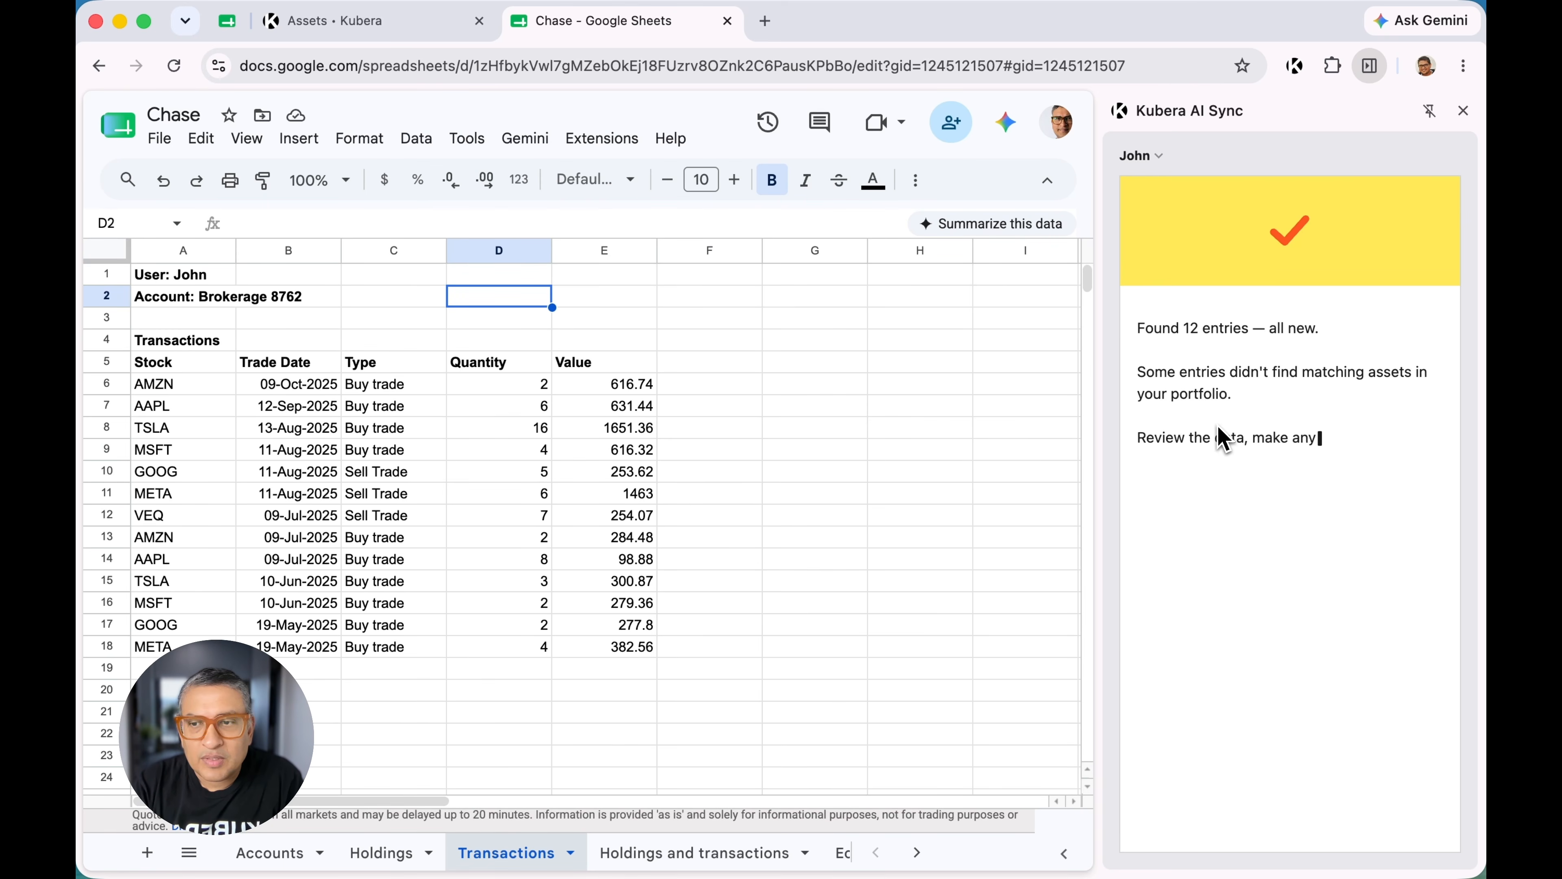
pyautogui.scroll(-3, 1218, 426)
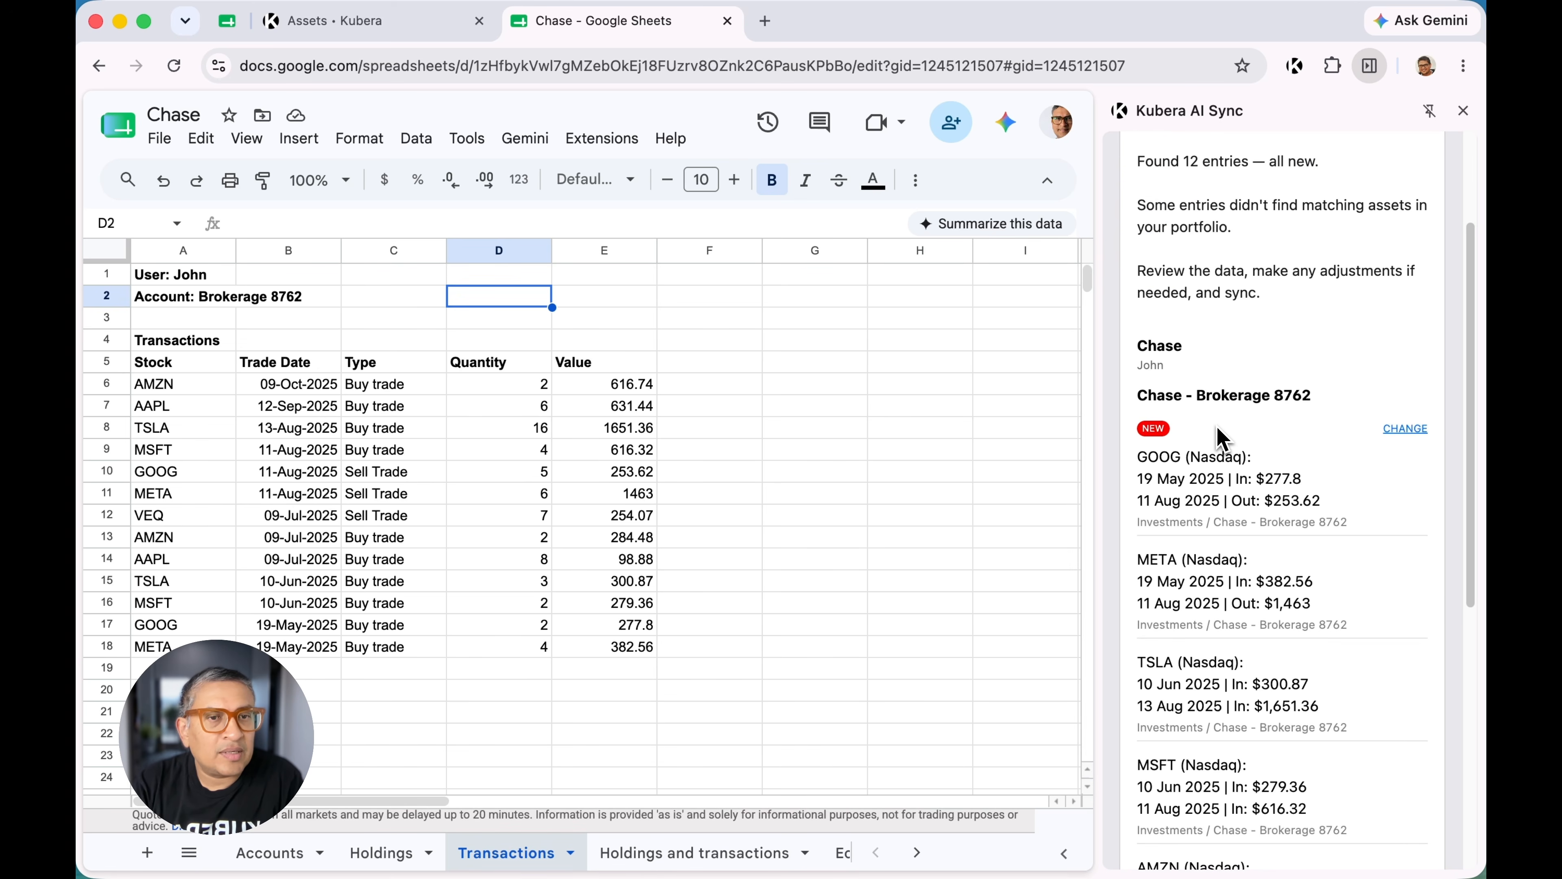
pyautogui.scroll(-3, 1221, 437)
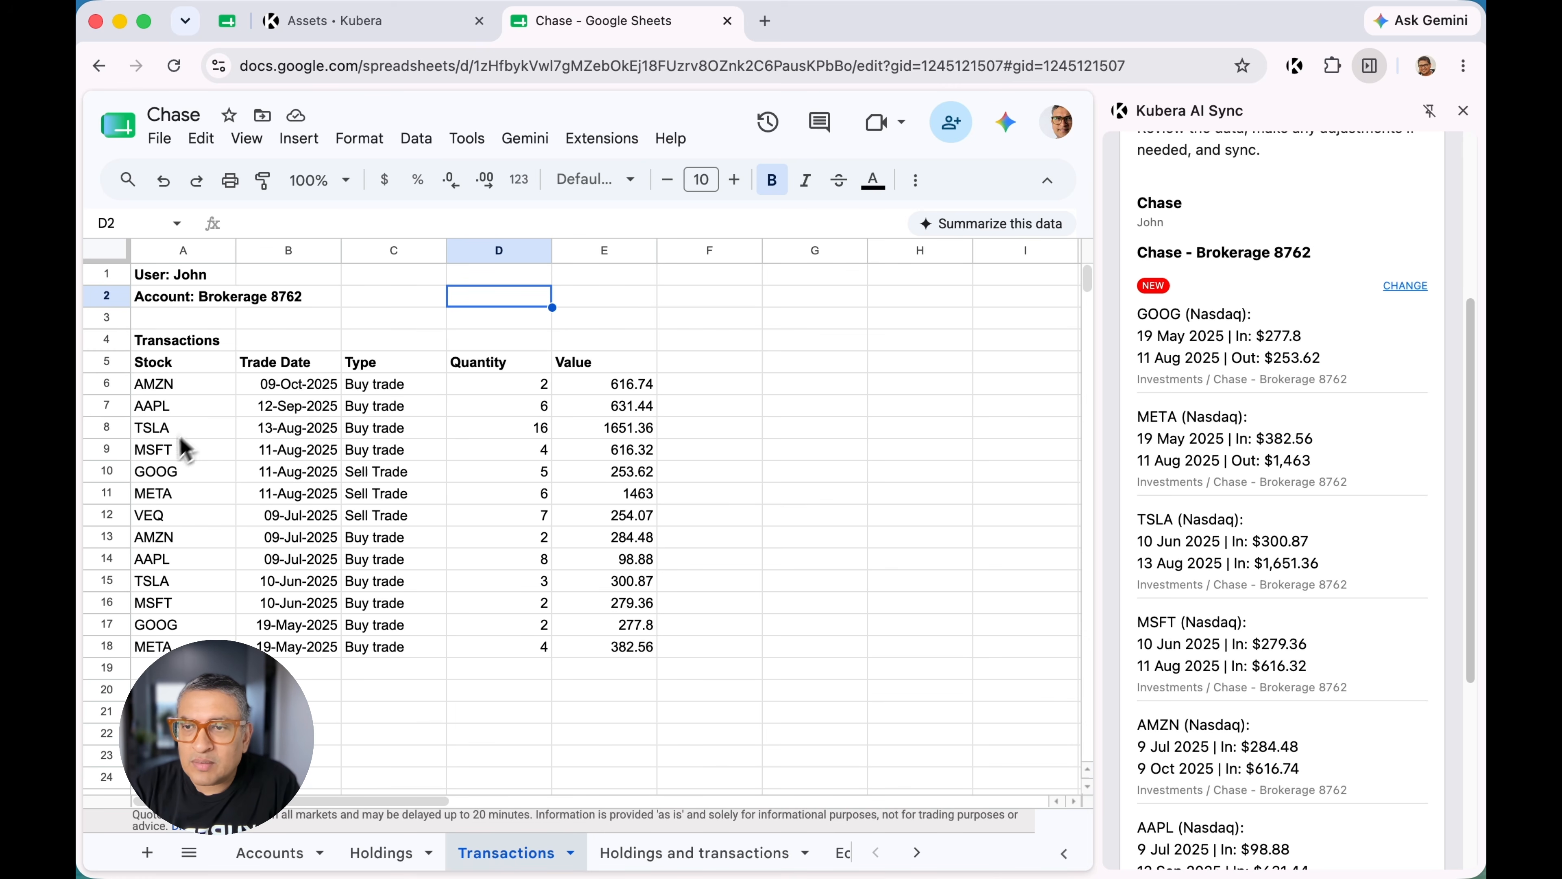
# Compare the scanned GOOG and VEQ transactions with their rows in the Transactions sheet, and review the unmatched entry
pyautogui.click(179, 471)
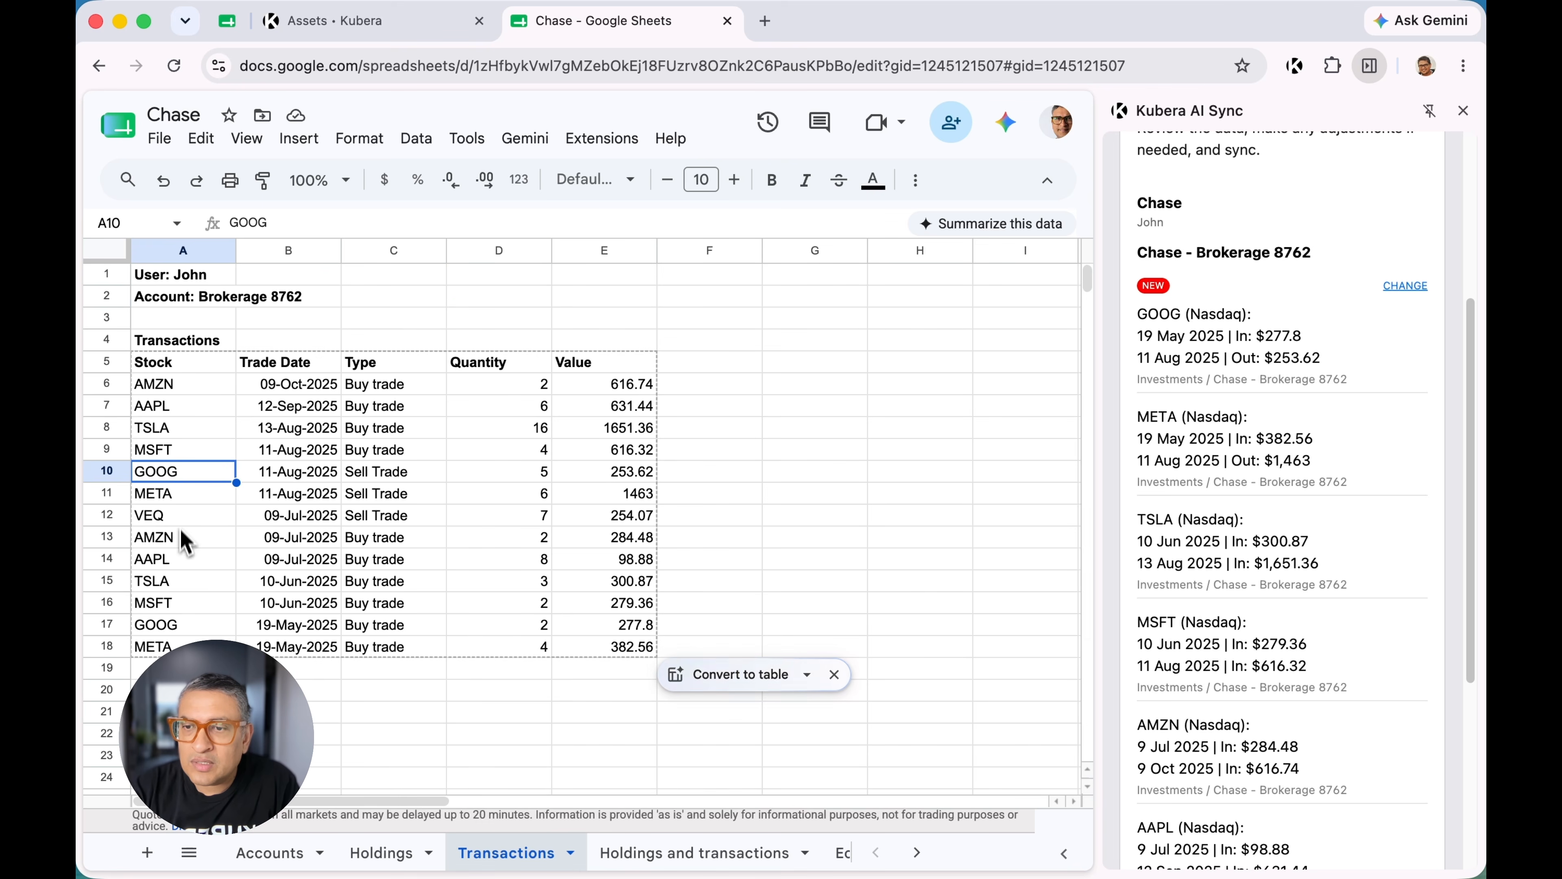
pyautogui.click(175, 624)
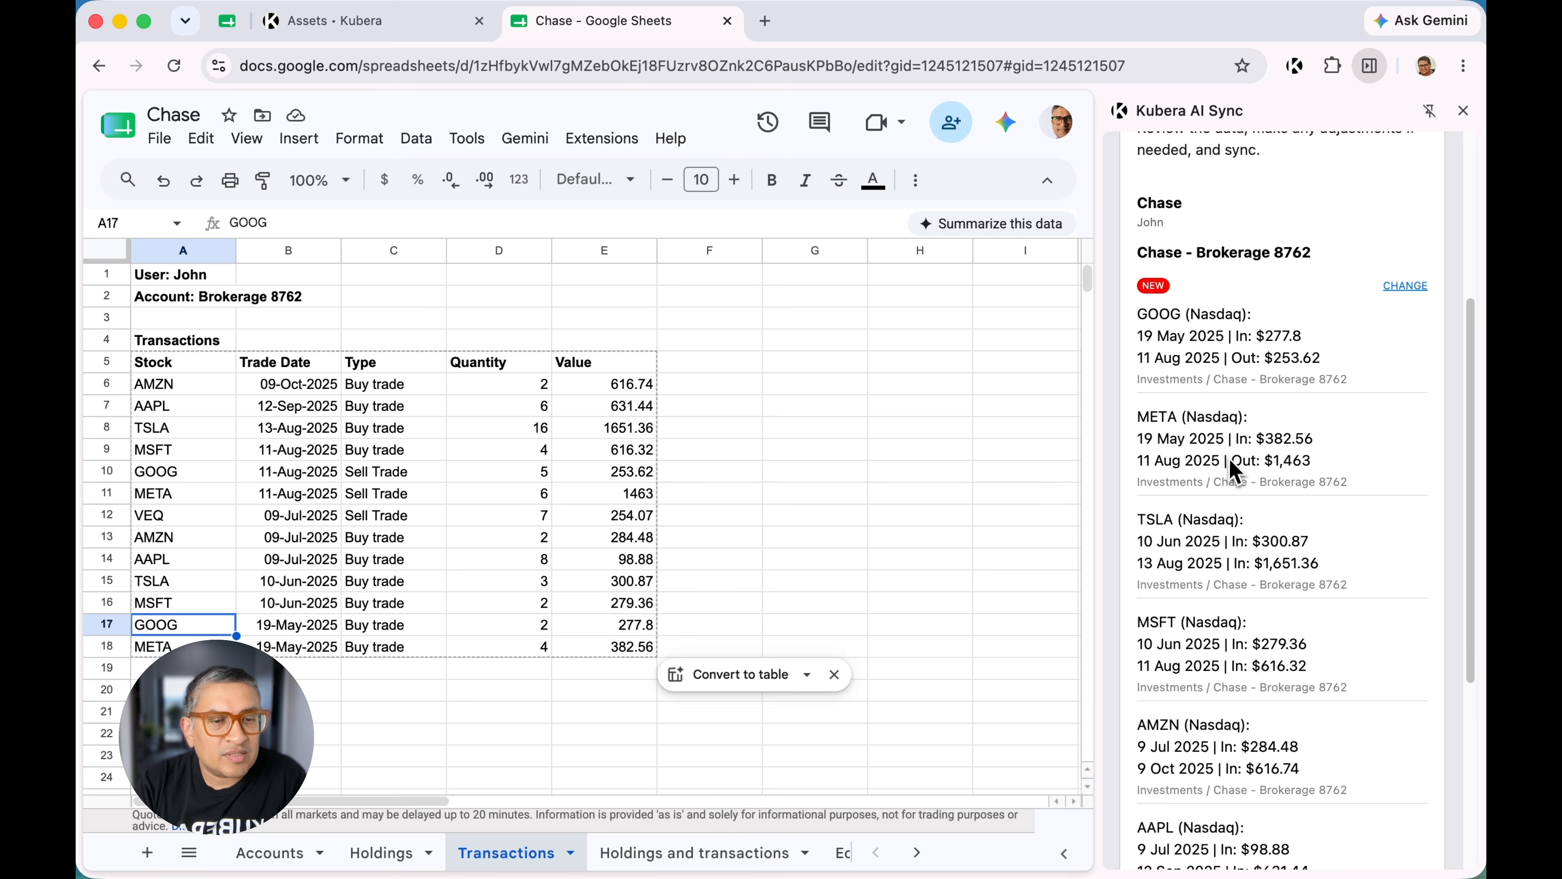
pyautogui.scroll(-5, 1234, 473)
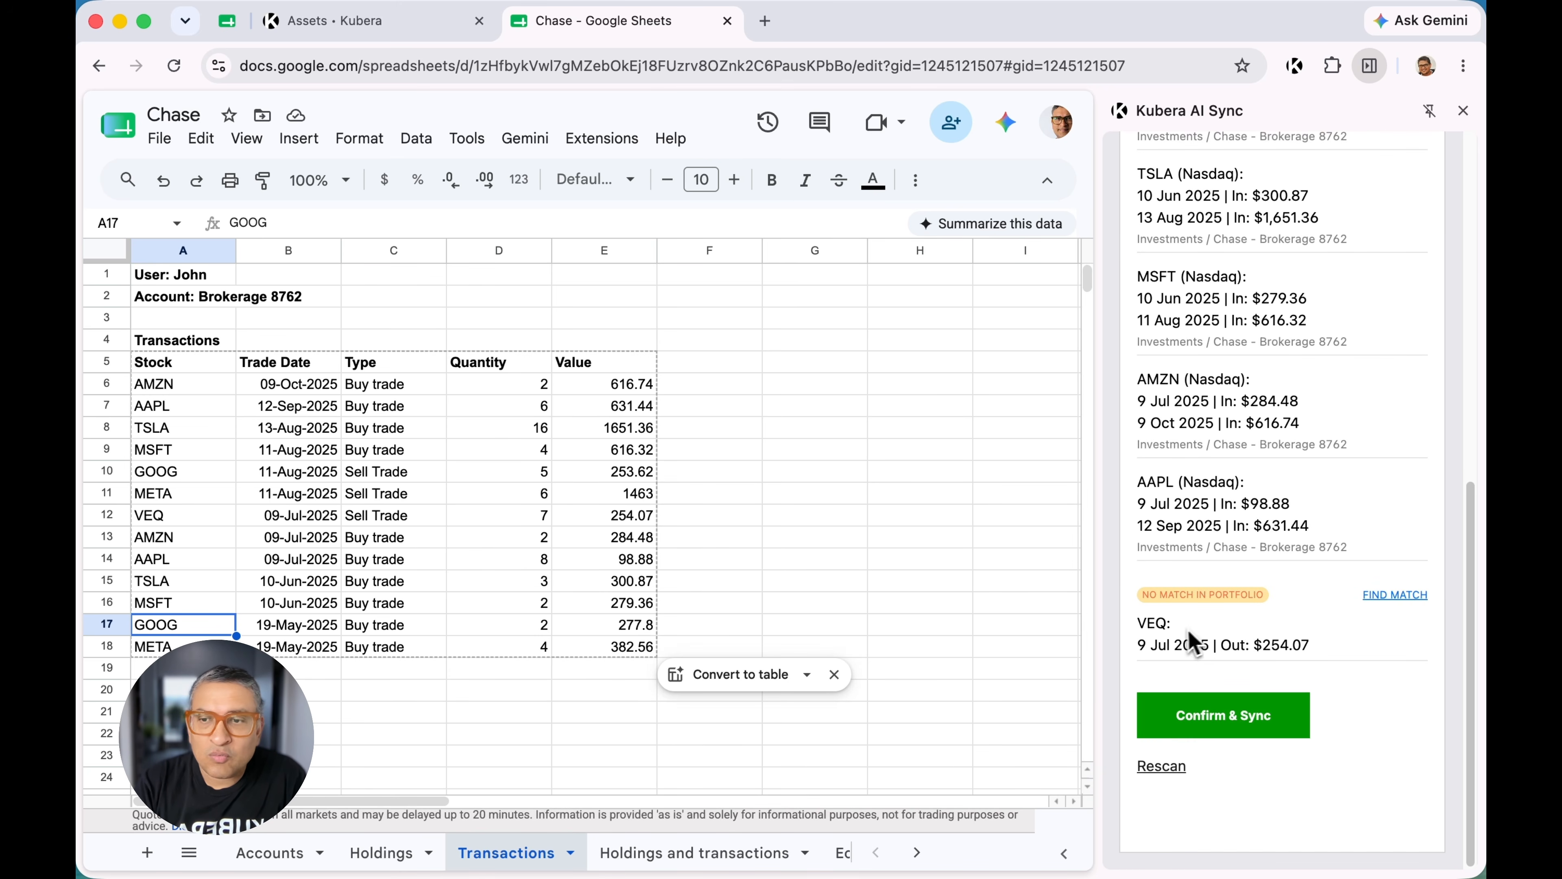
pyautogui.click(195, 517)
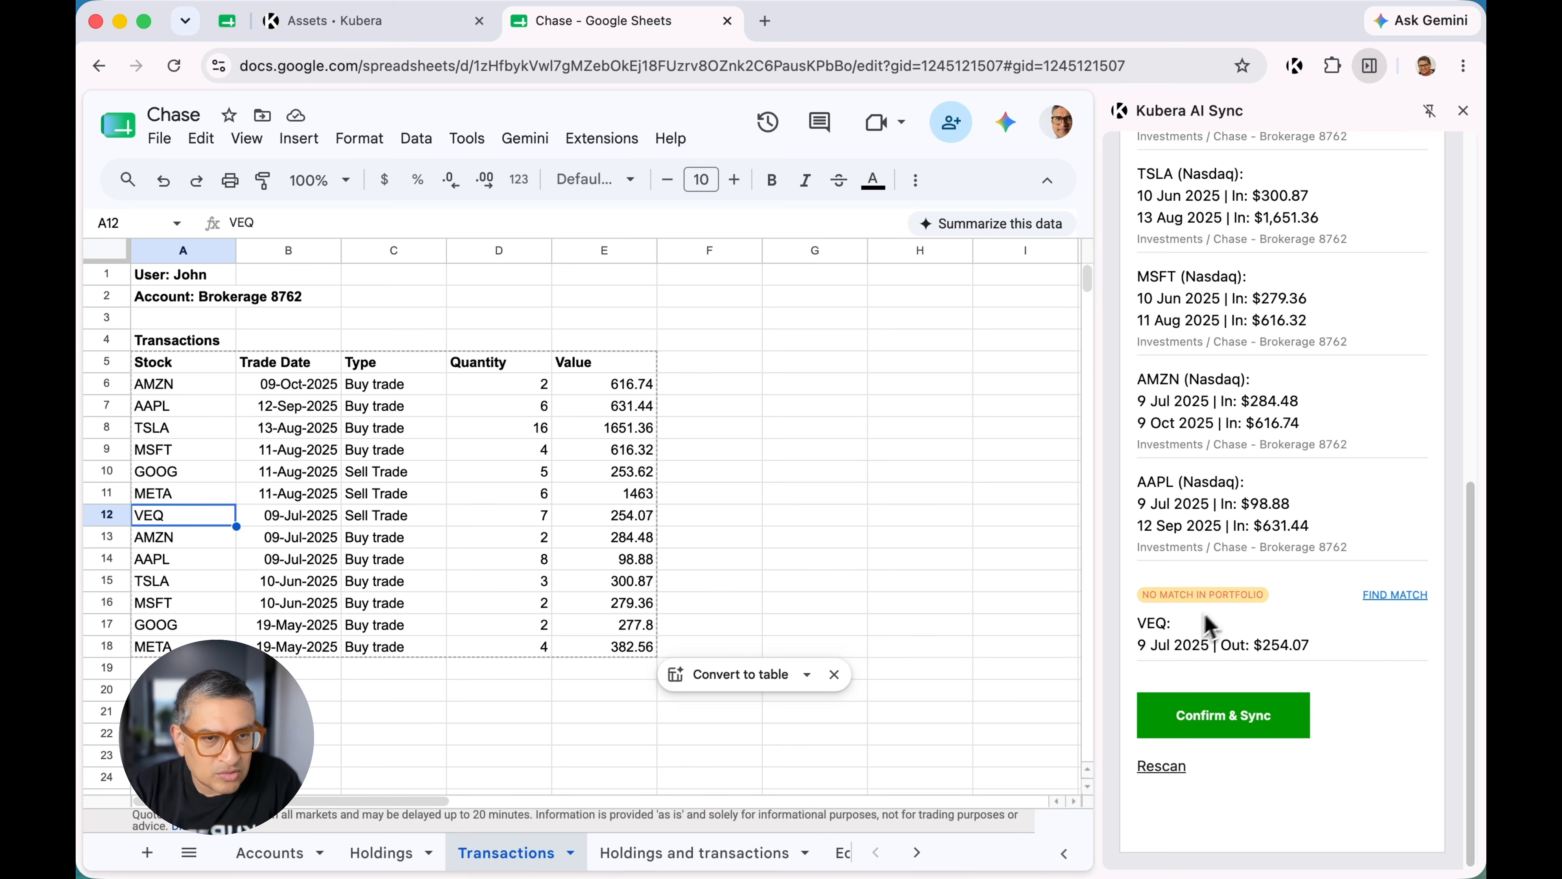
pyautogui.scroll(5, 1314, 544)
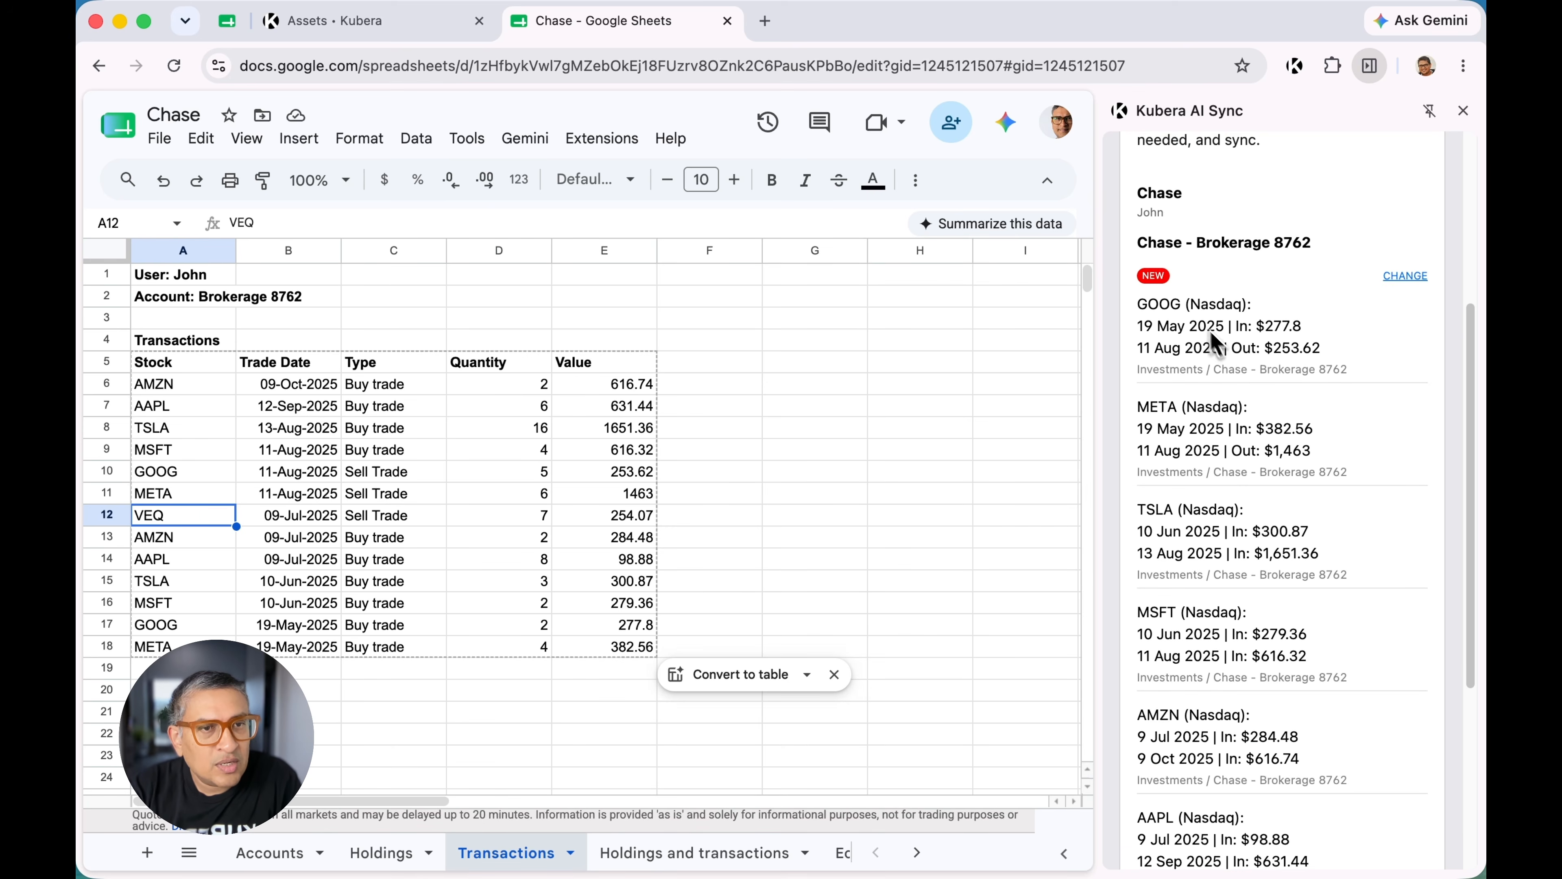
pyautogui.scroll(-5, 1224, 514)
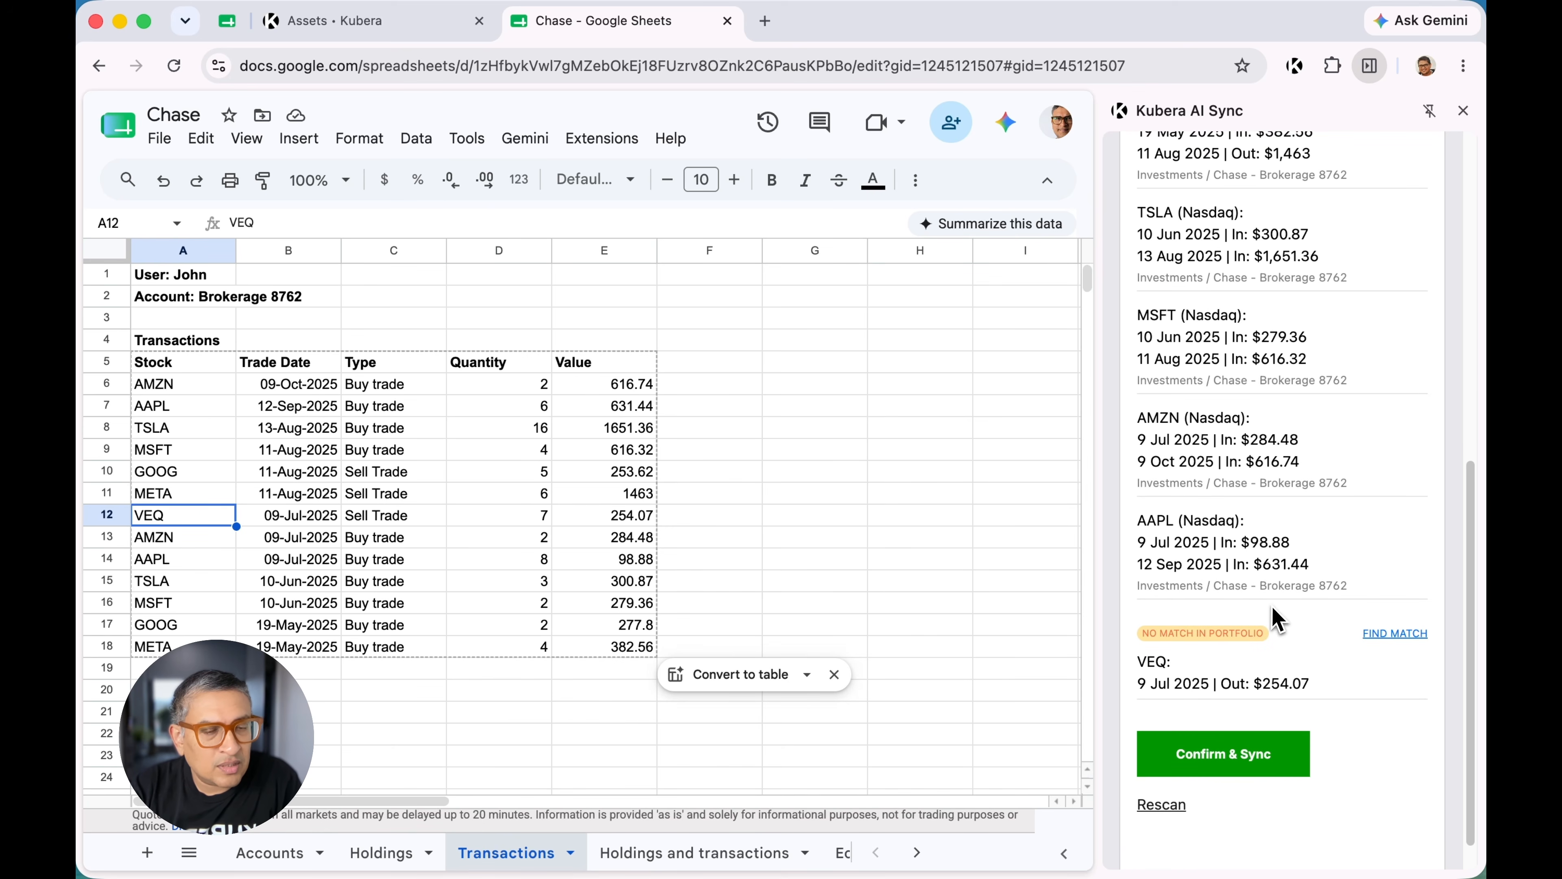
pyautogui.scroll(-1, 1286, 598)
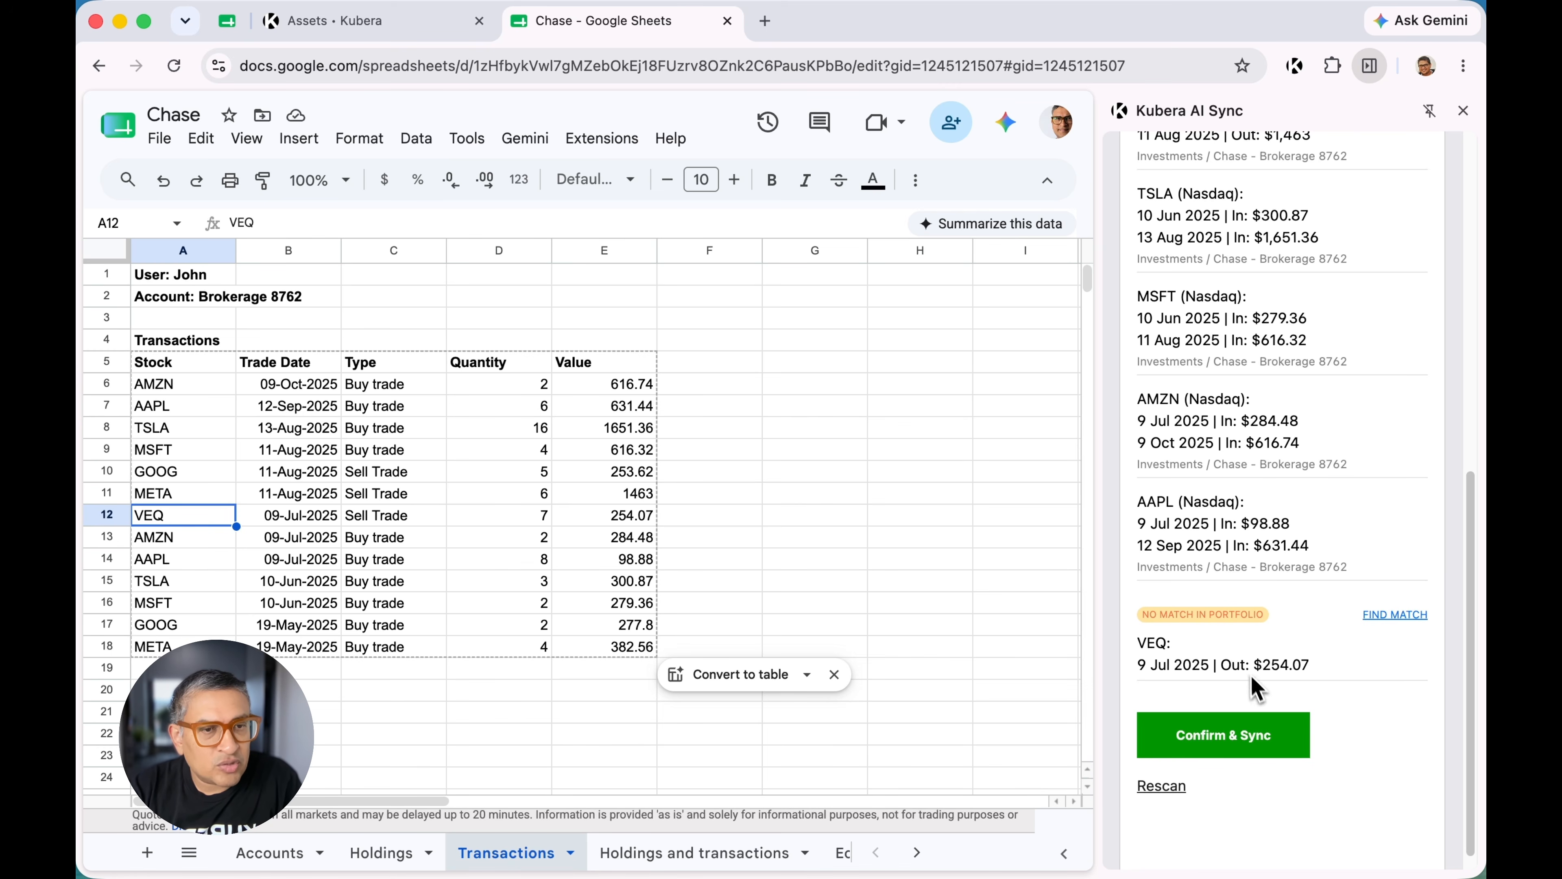
# Confirm and sync the scanned transactions to the Chase - Brokerage holdings, and close Kubera AI Sync
pyautogui.click(1284, 747)
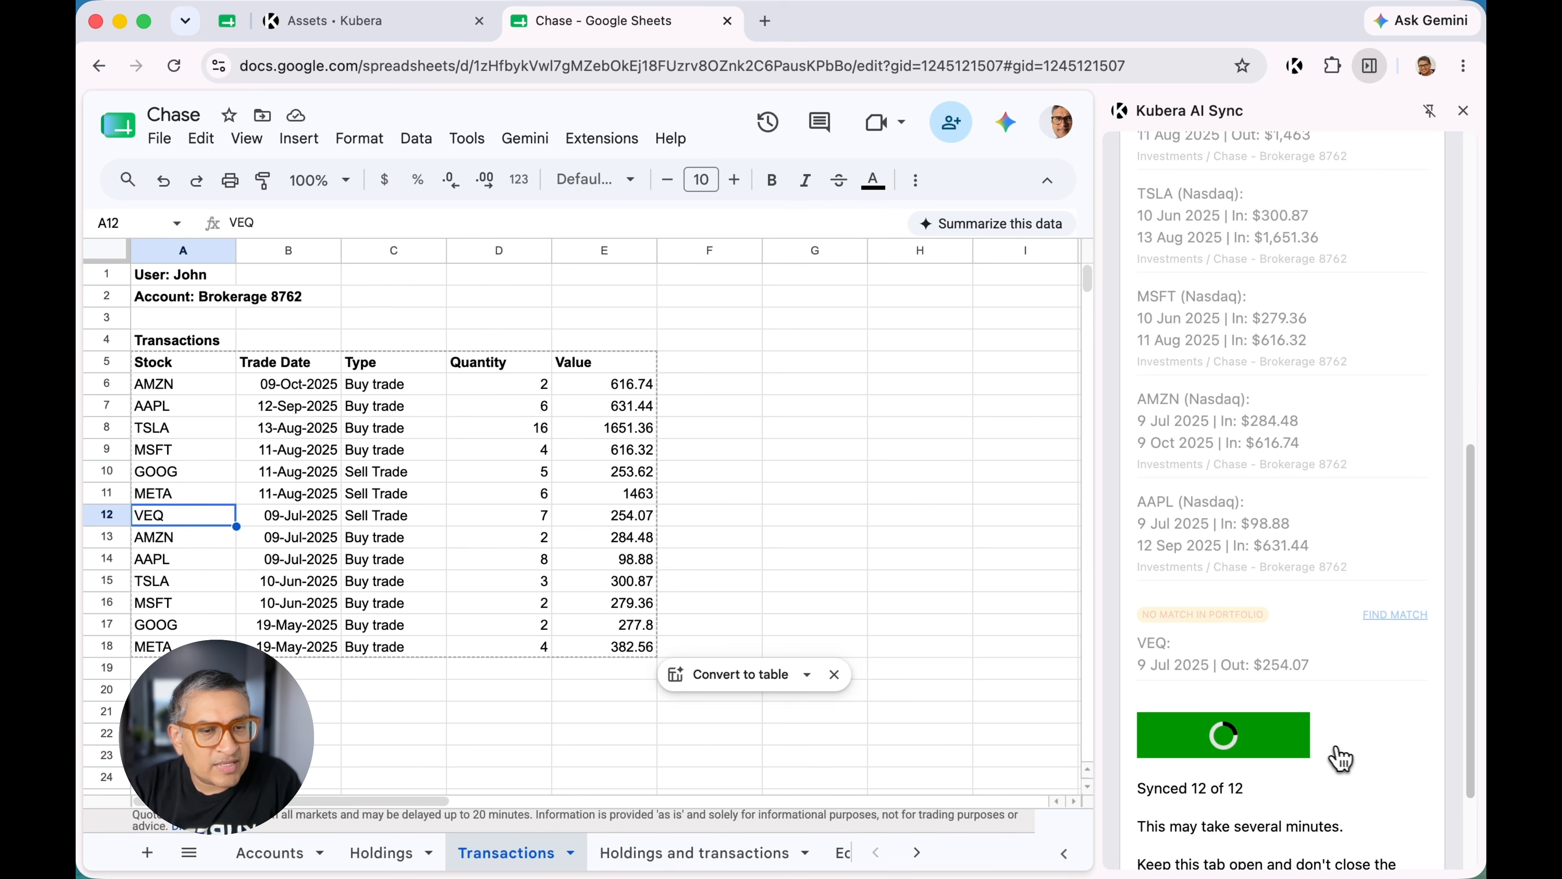
pyautogui.scroll(-3, 1329, 757)
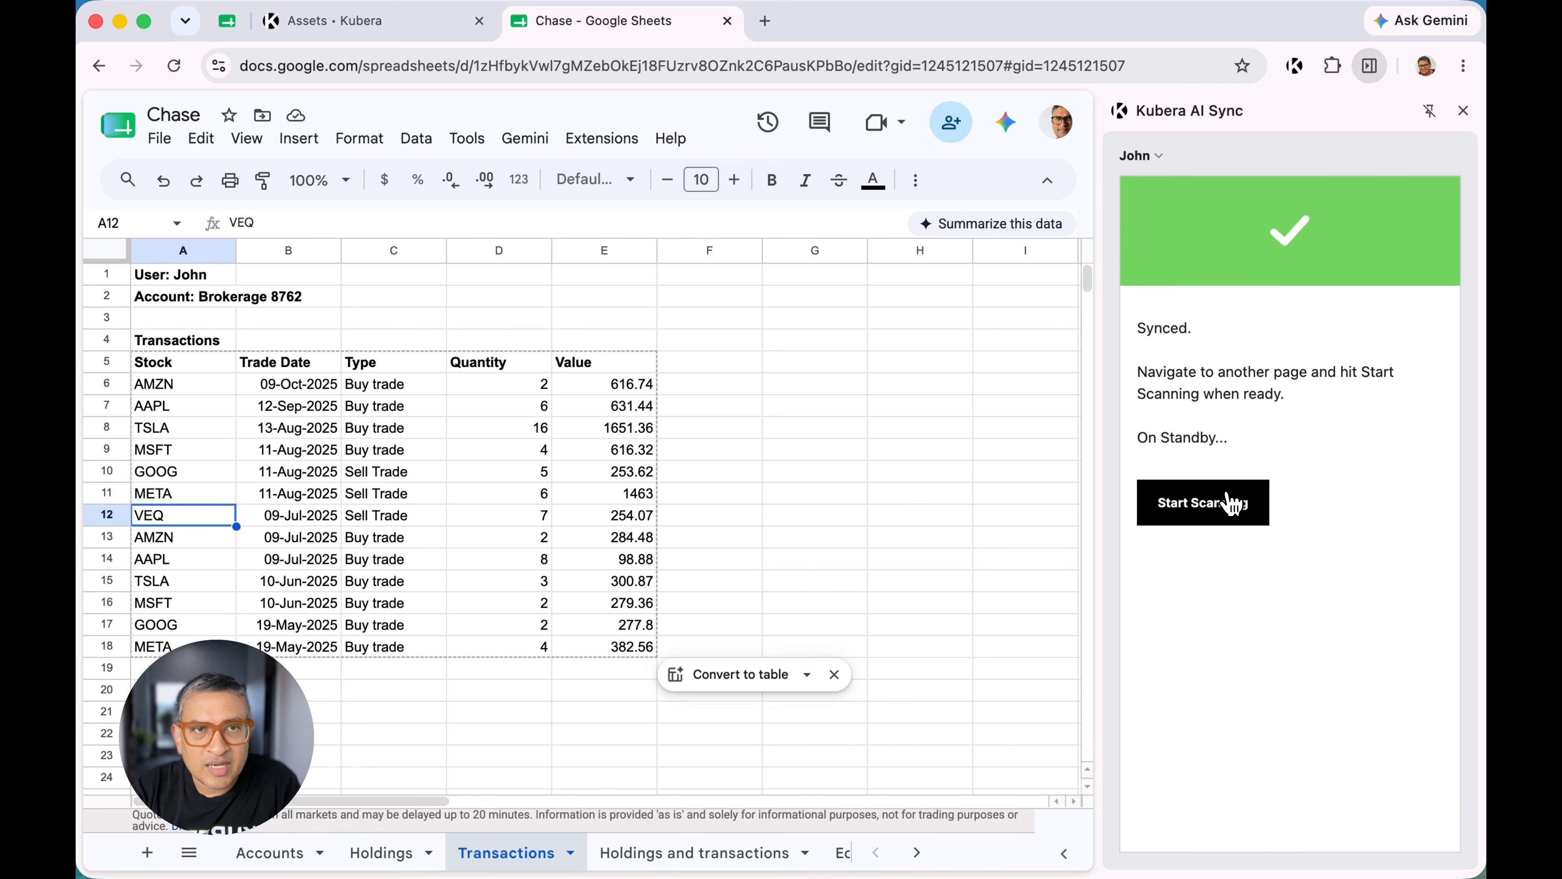
pyautogui.click(1466, 114)
# Switch to Kubera and examine the cash flows and returns of the Amazon and Apple holdings in the Chase - Brokerage asset
pyautogui.click(367, 25)
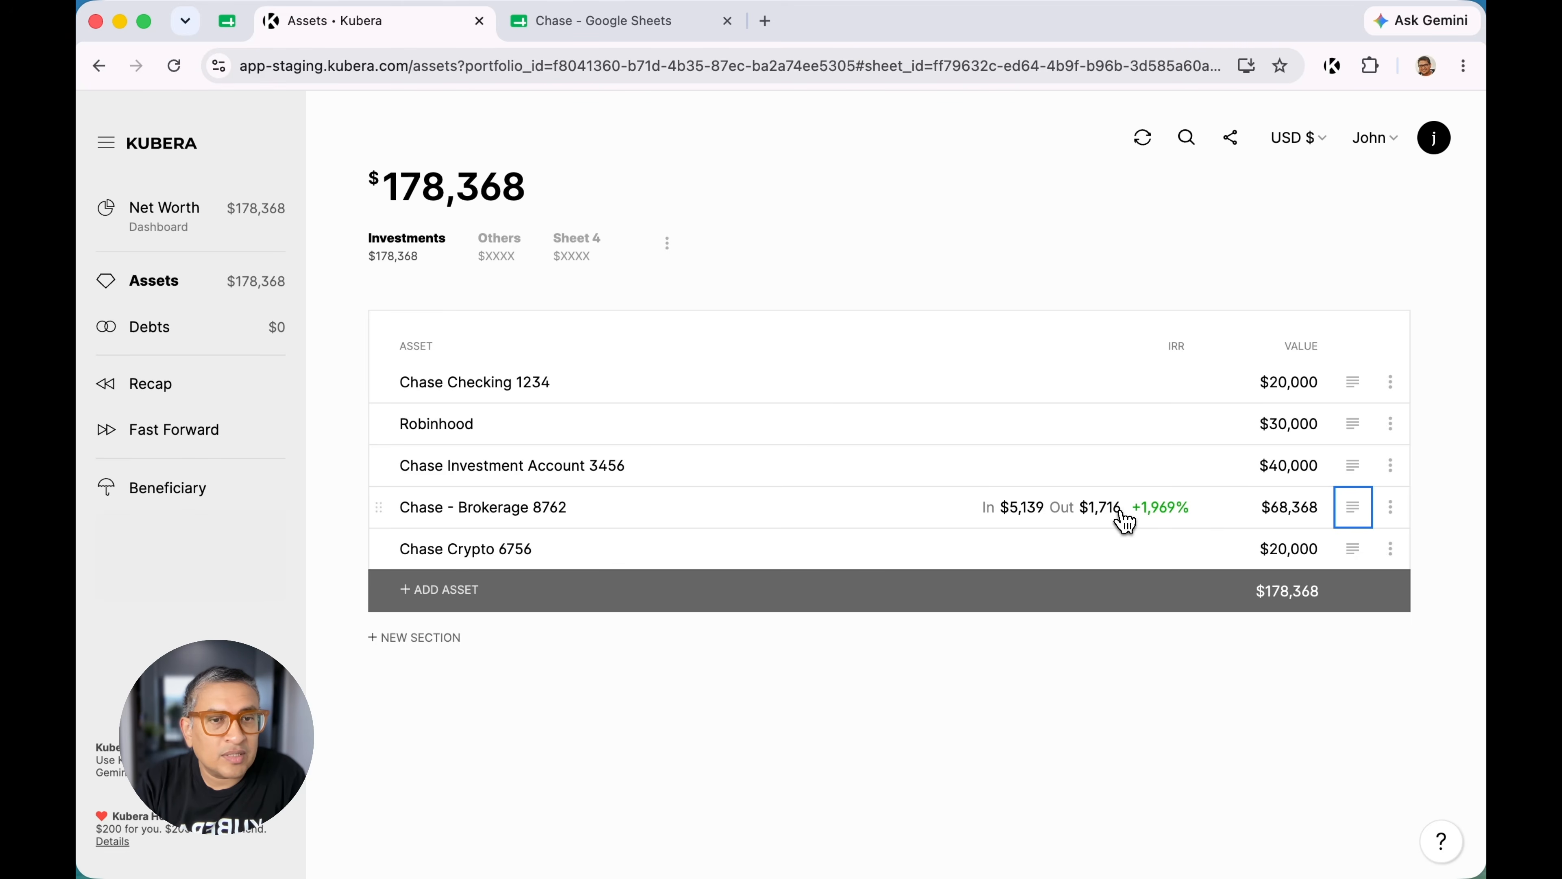
pyautogui.click(1125, 522)
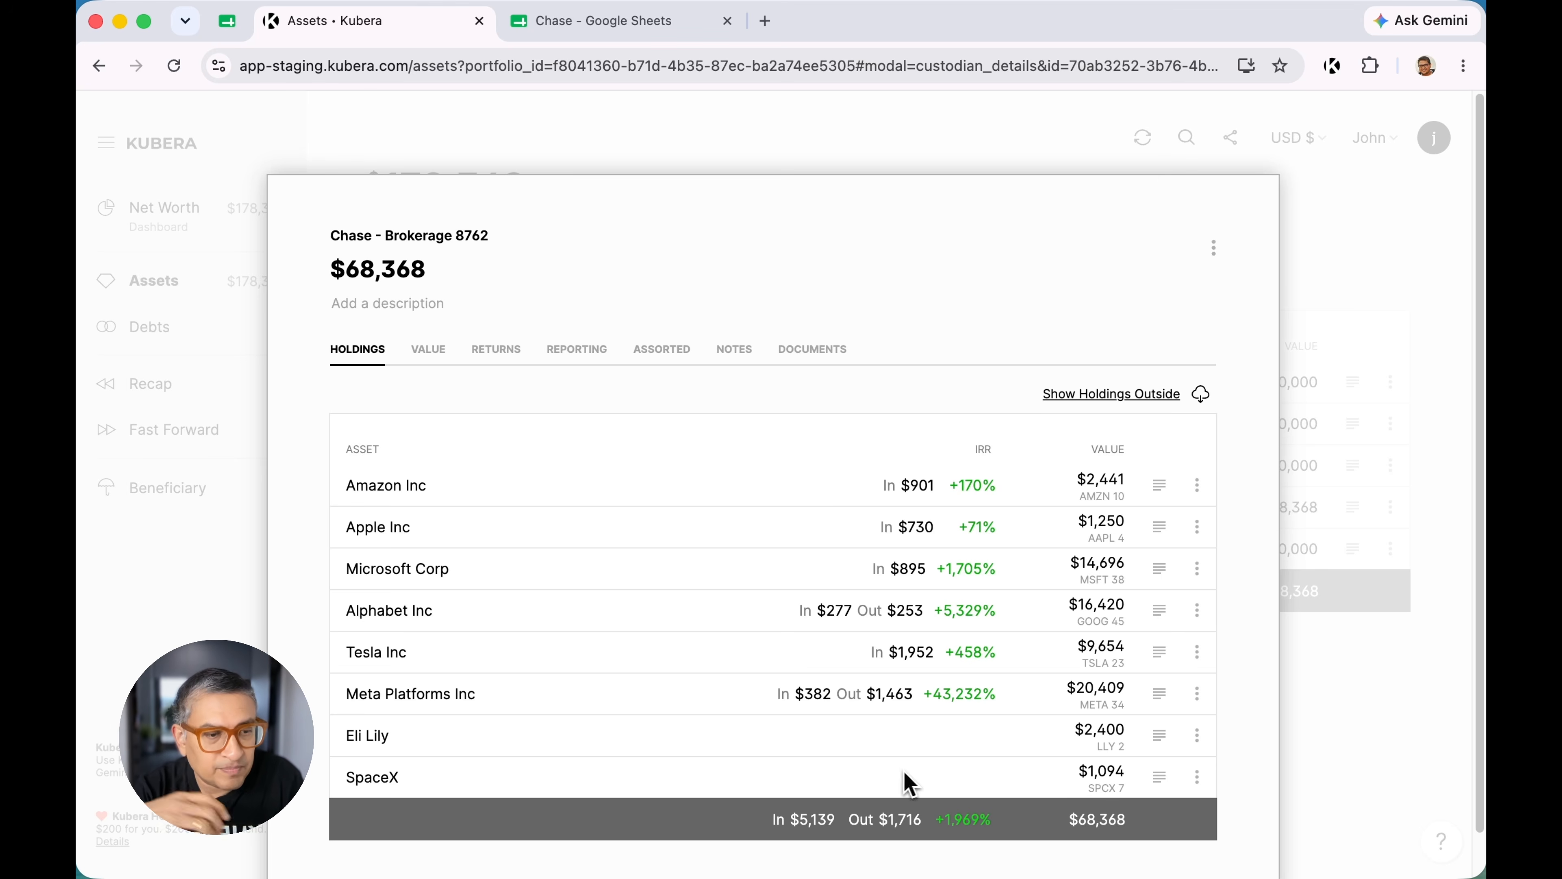
pyautogui.click(1160, 487)
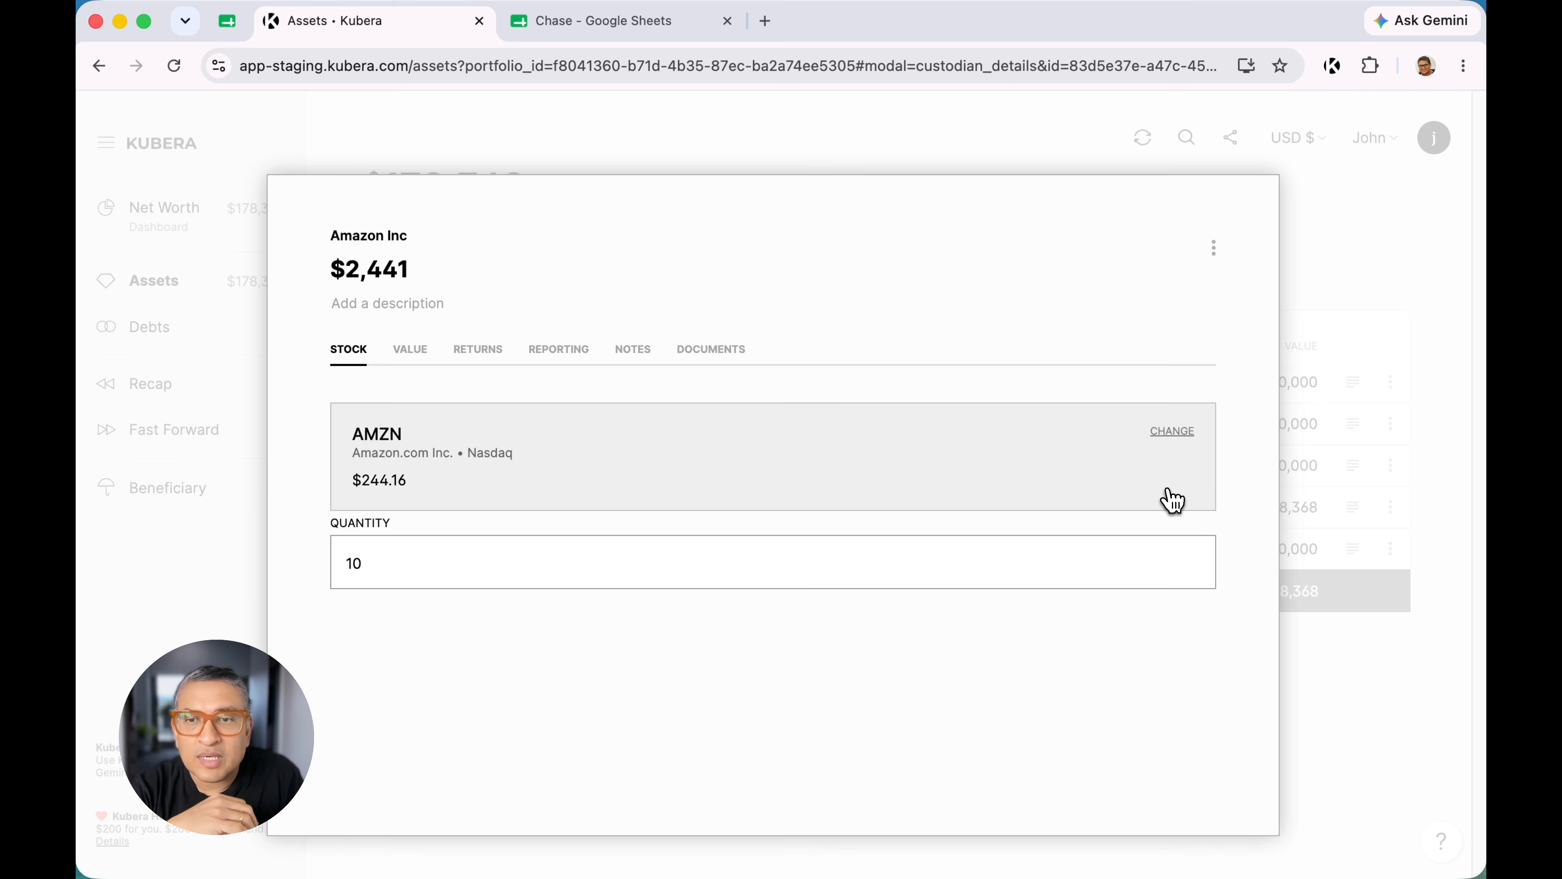
pyautogui.click(491, 368)
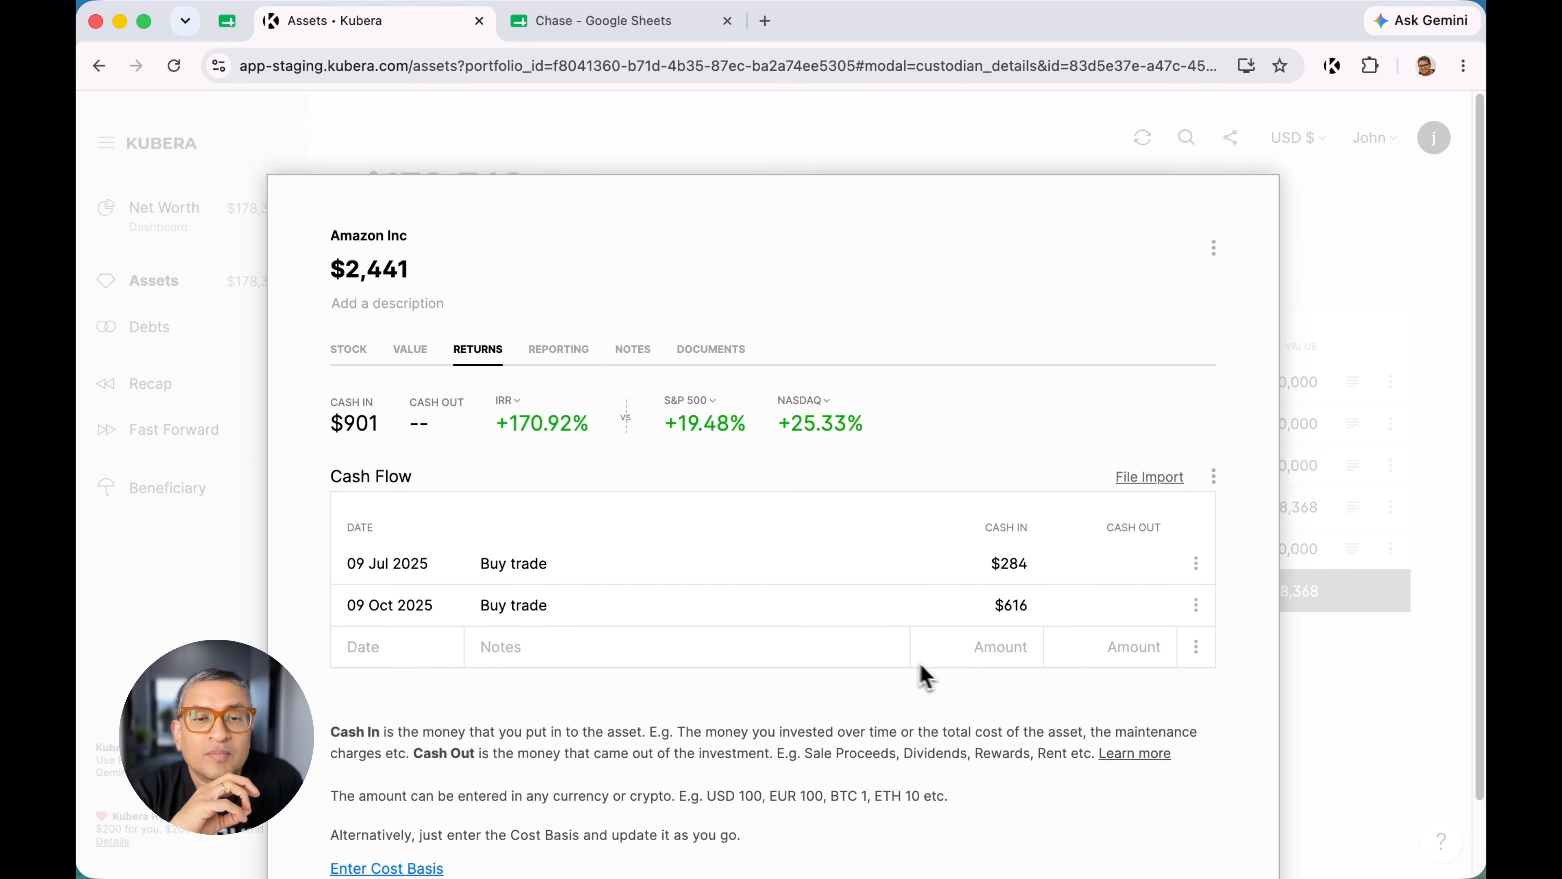
pyautogui.click(1329, 728)
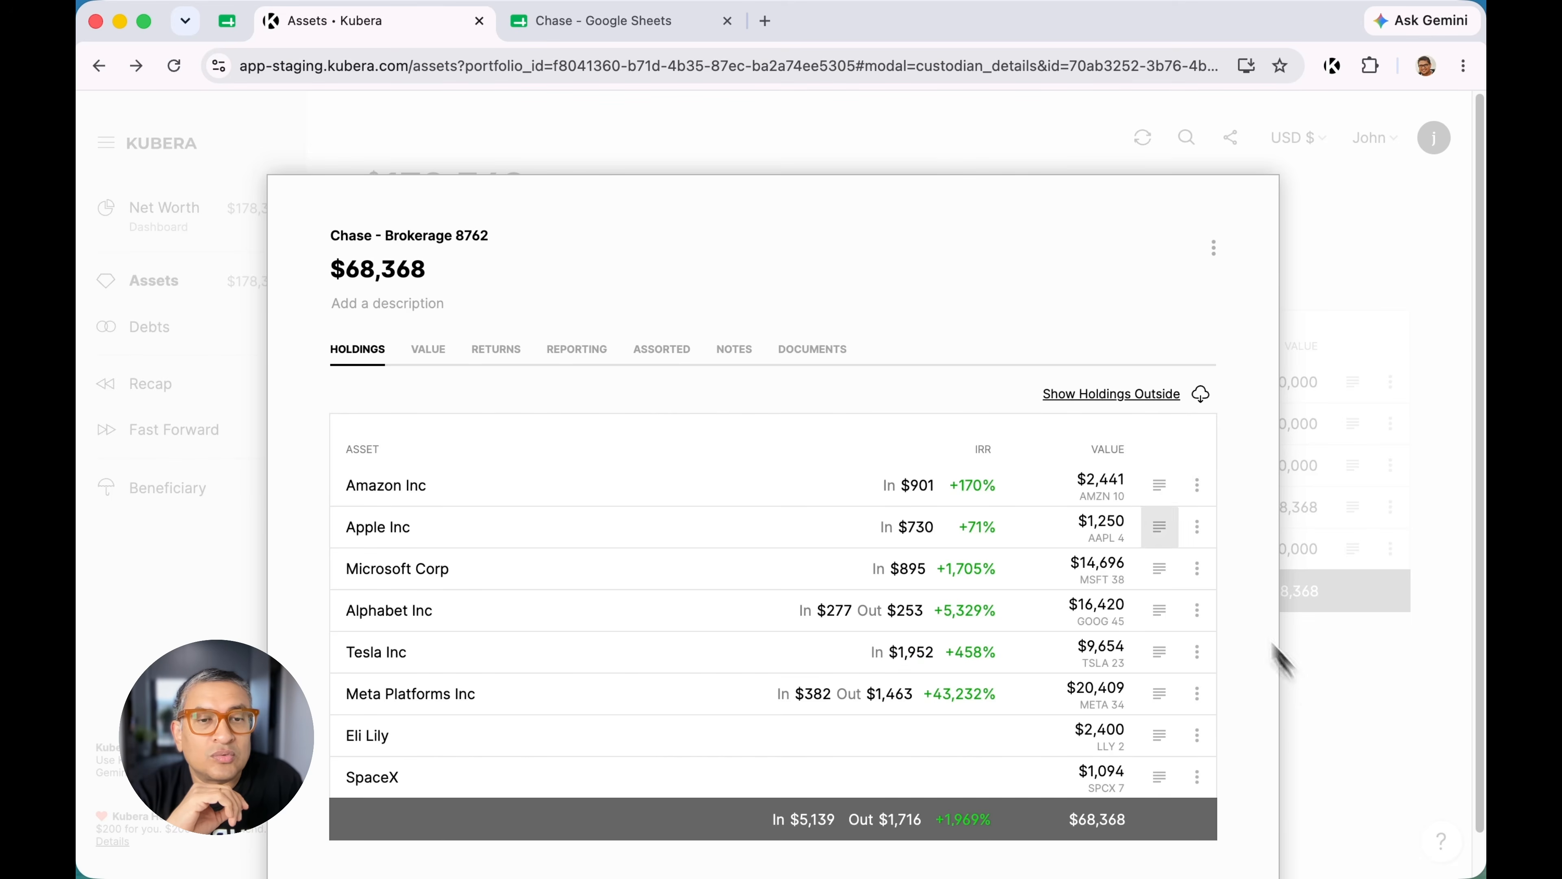
pyautogui.click(935, 525)
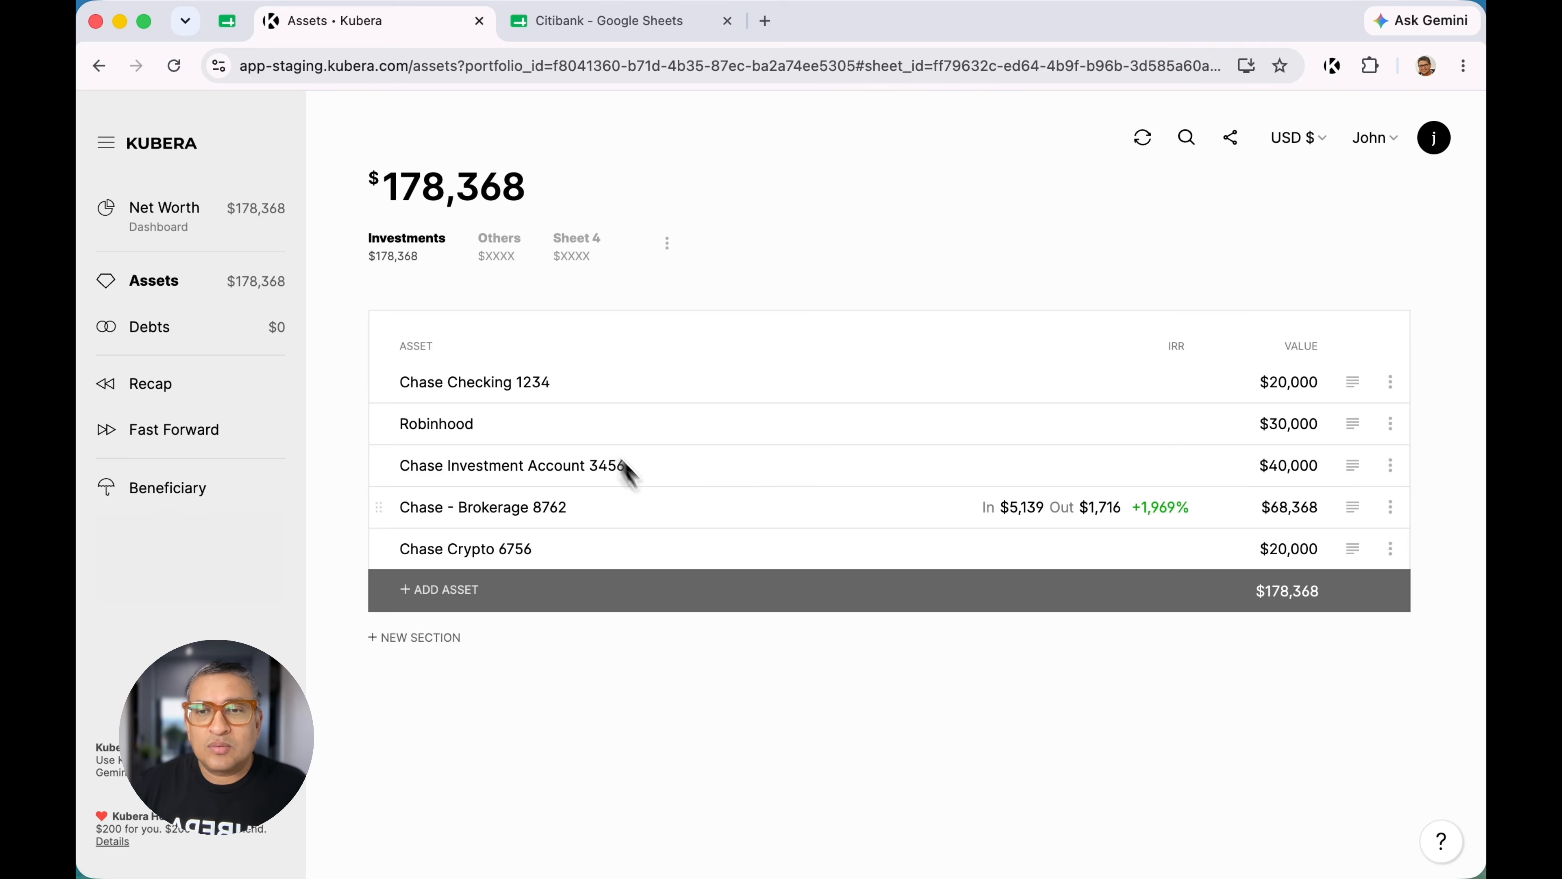
# Switch to the Citibank Google Sheet, scan its Accounts sheet with Kubera AI Sync, and open the scanned entries for adjustment
pyautogui.click(576, 24)
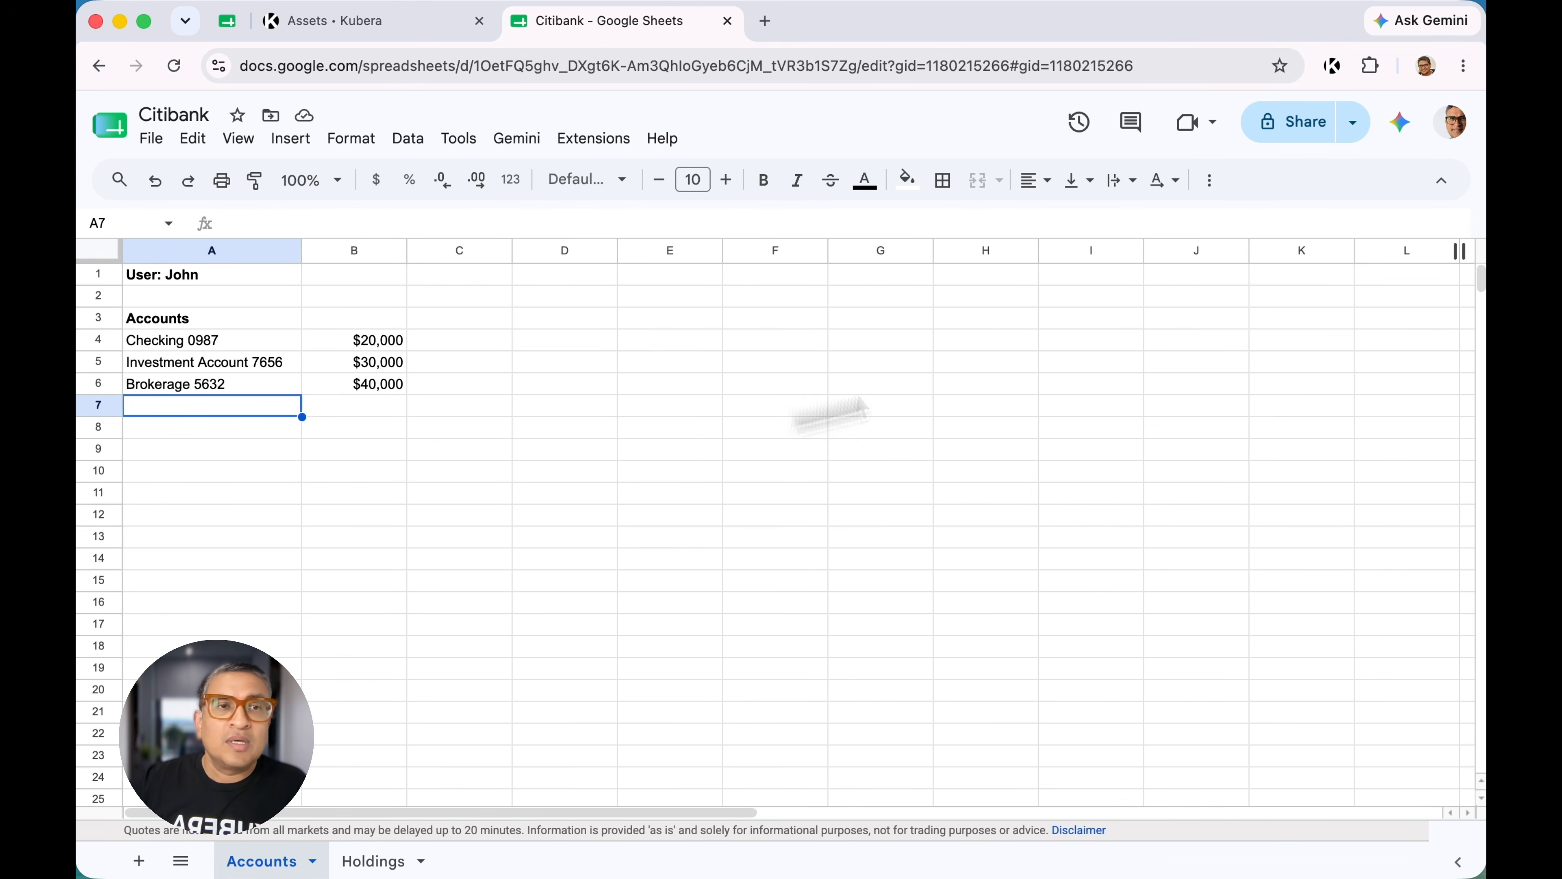
pyautogui.click(1332, 66)
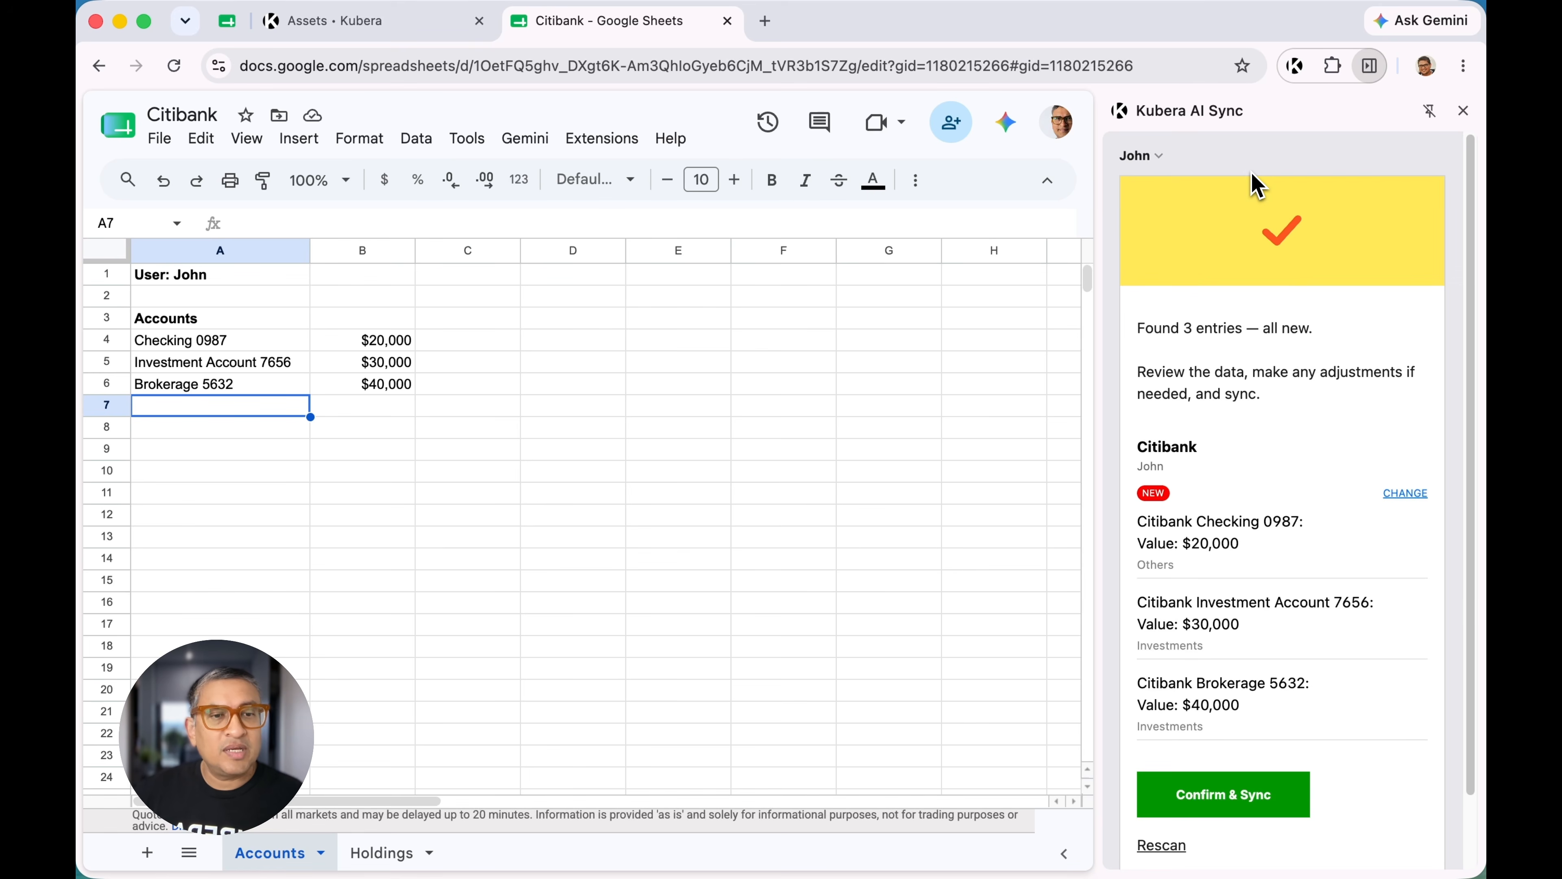
pyautogui.scroll(-3, 1242, 569)
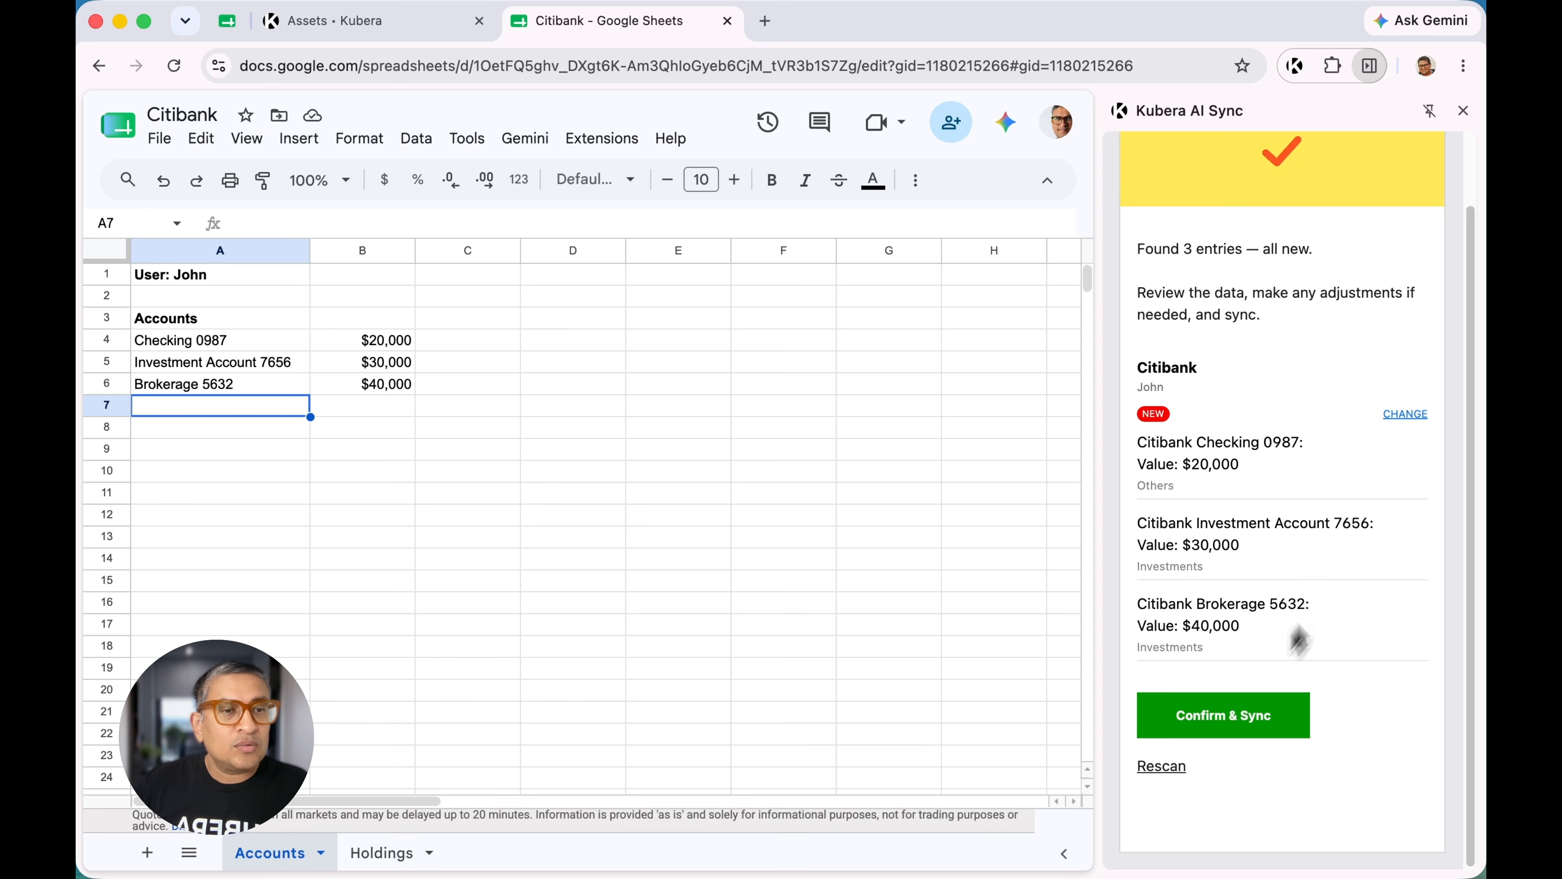
pyautogui.click(1406, 414)
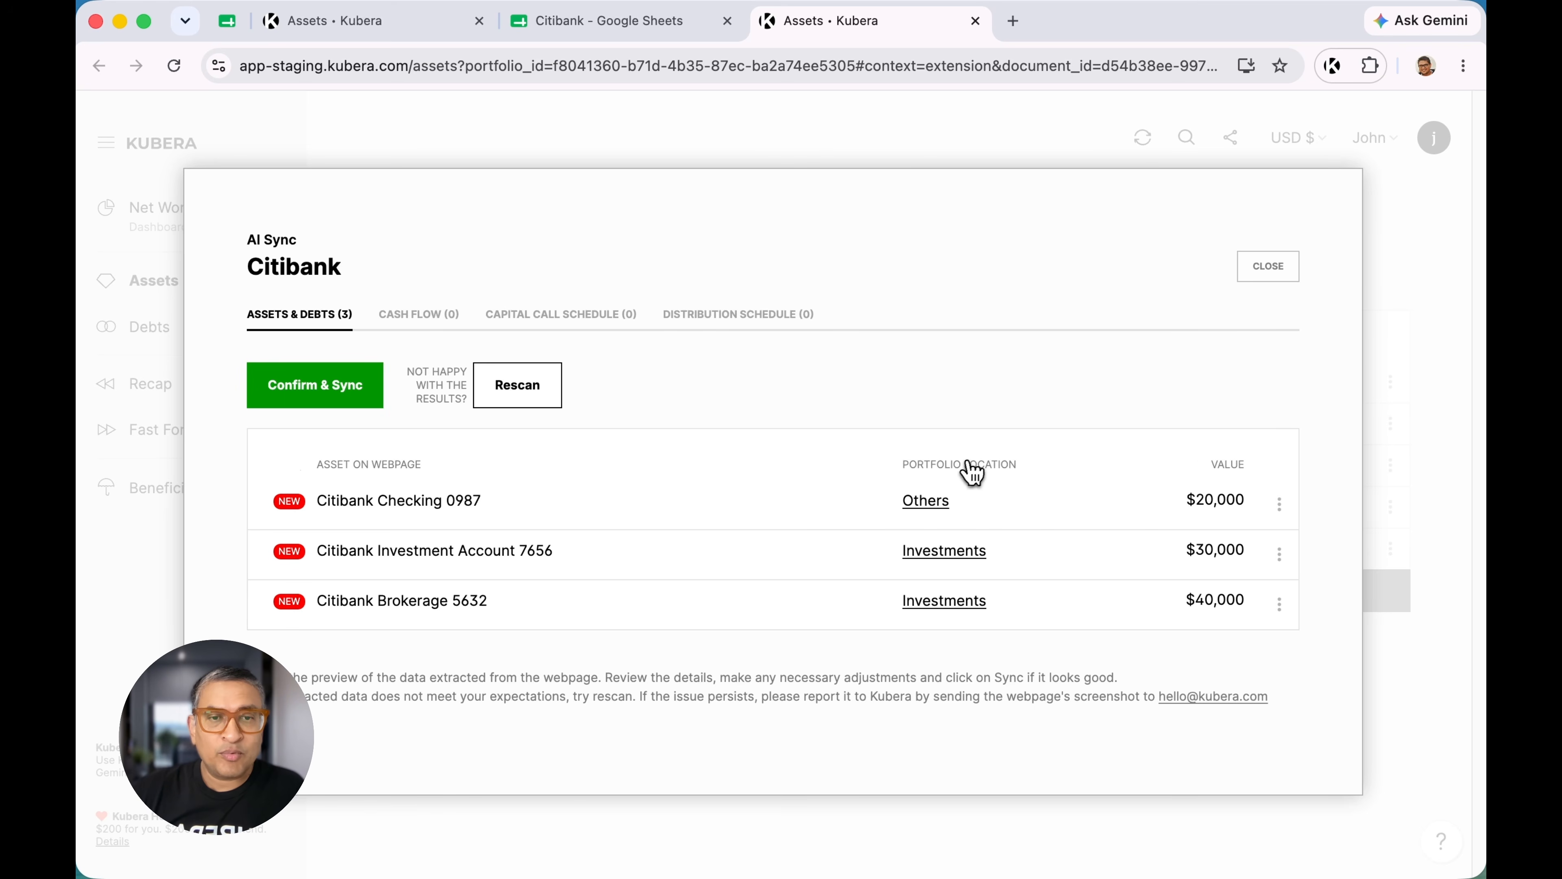
# Search the portfolio for "checking" as a possible match for the Citibank Checking entry, and close the asset selection
pyautogui.click(925, 501)
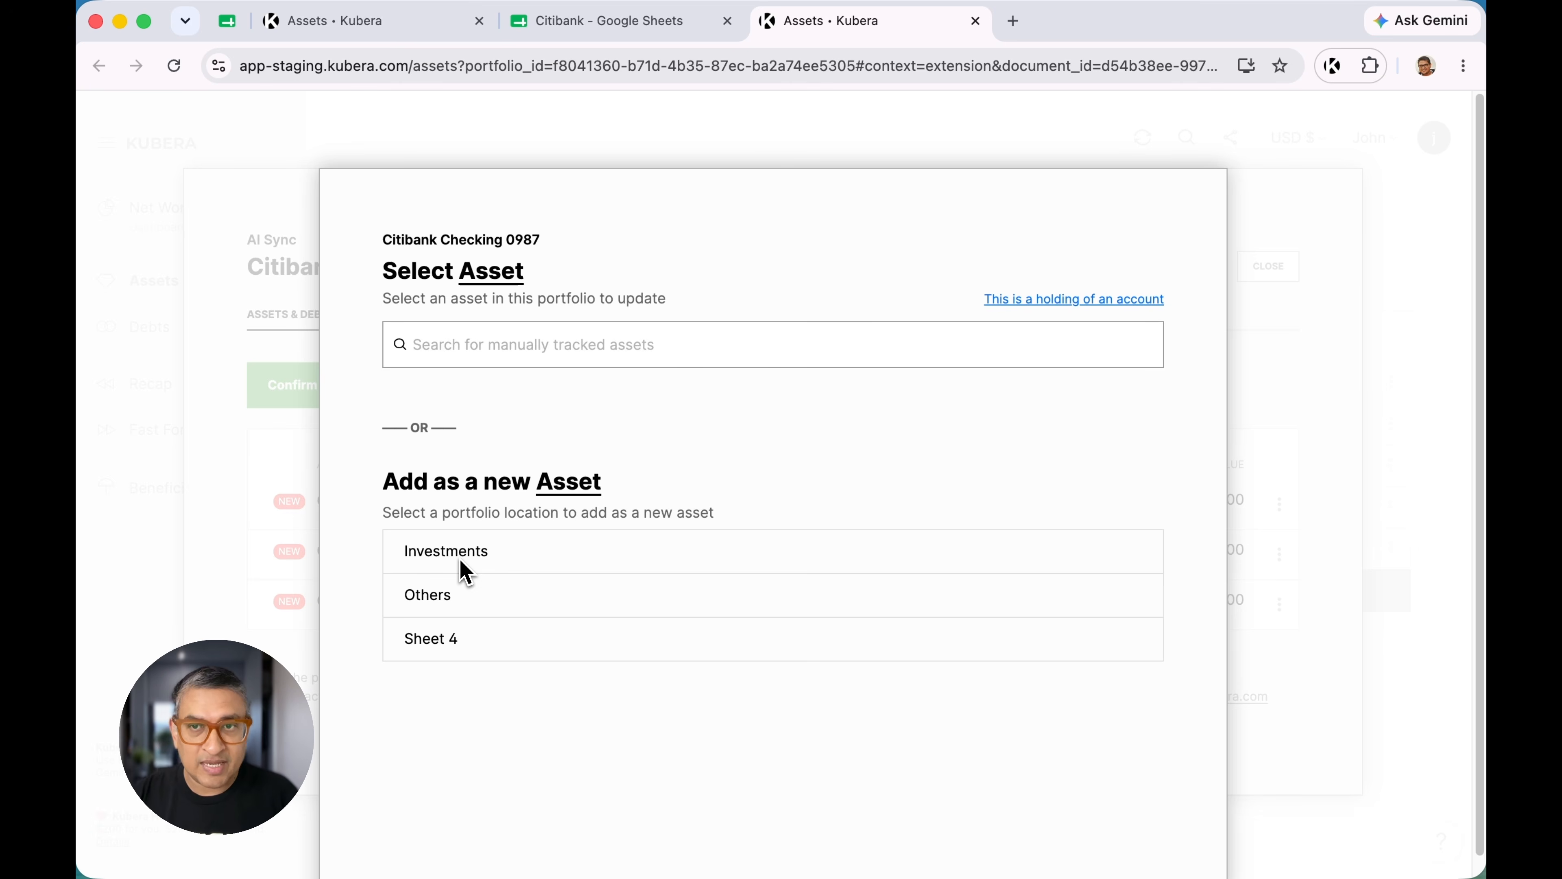
pyautogui.click(545, 351)
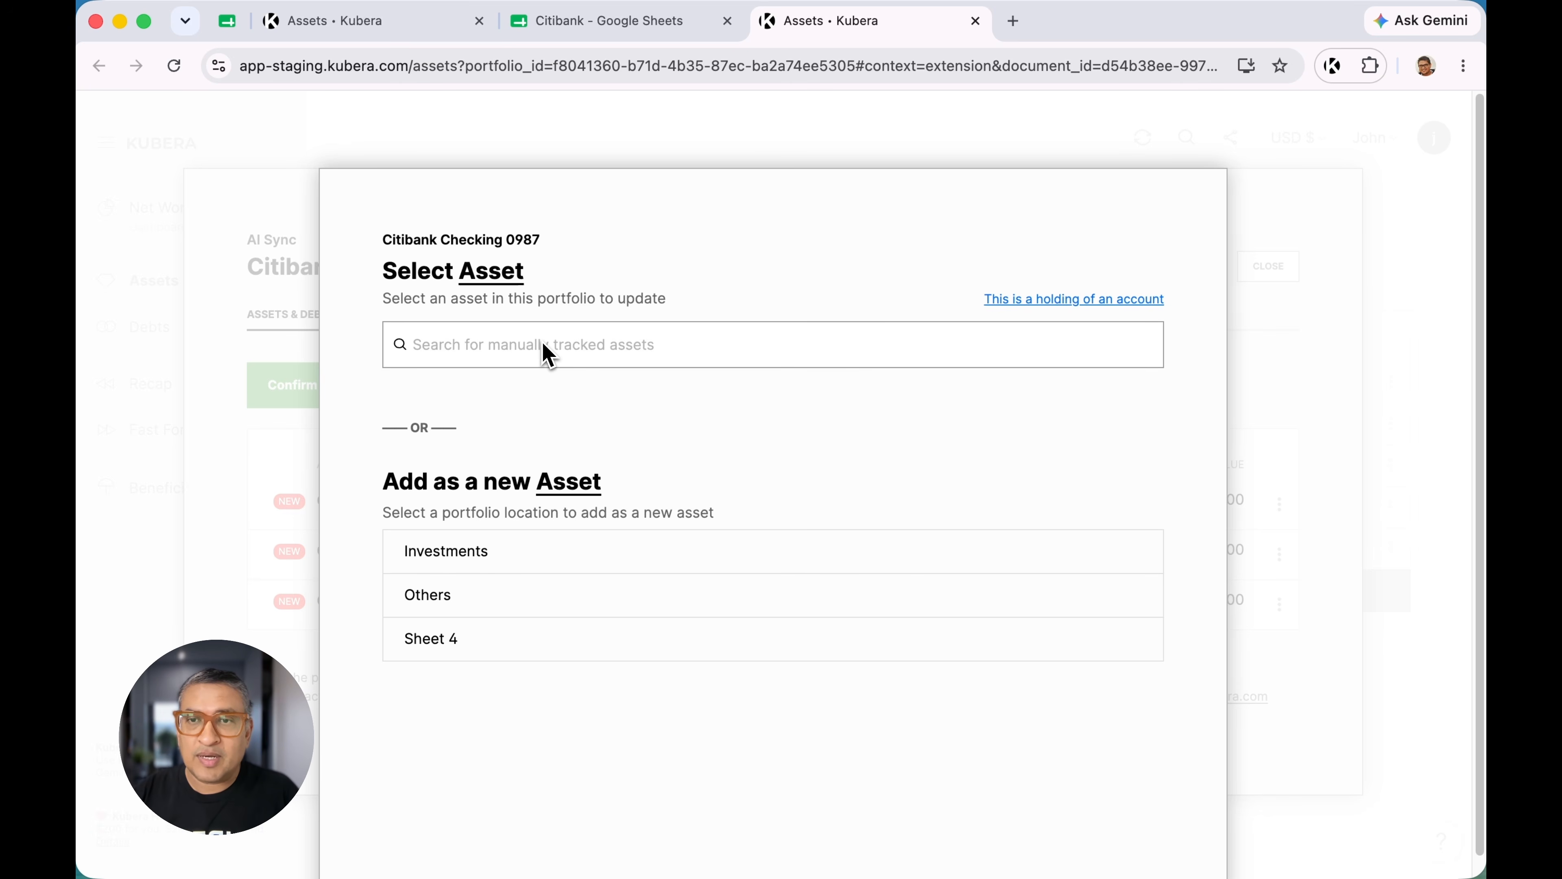
pyautogui.write('checking')
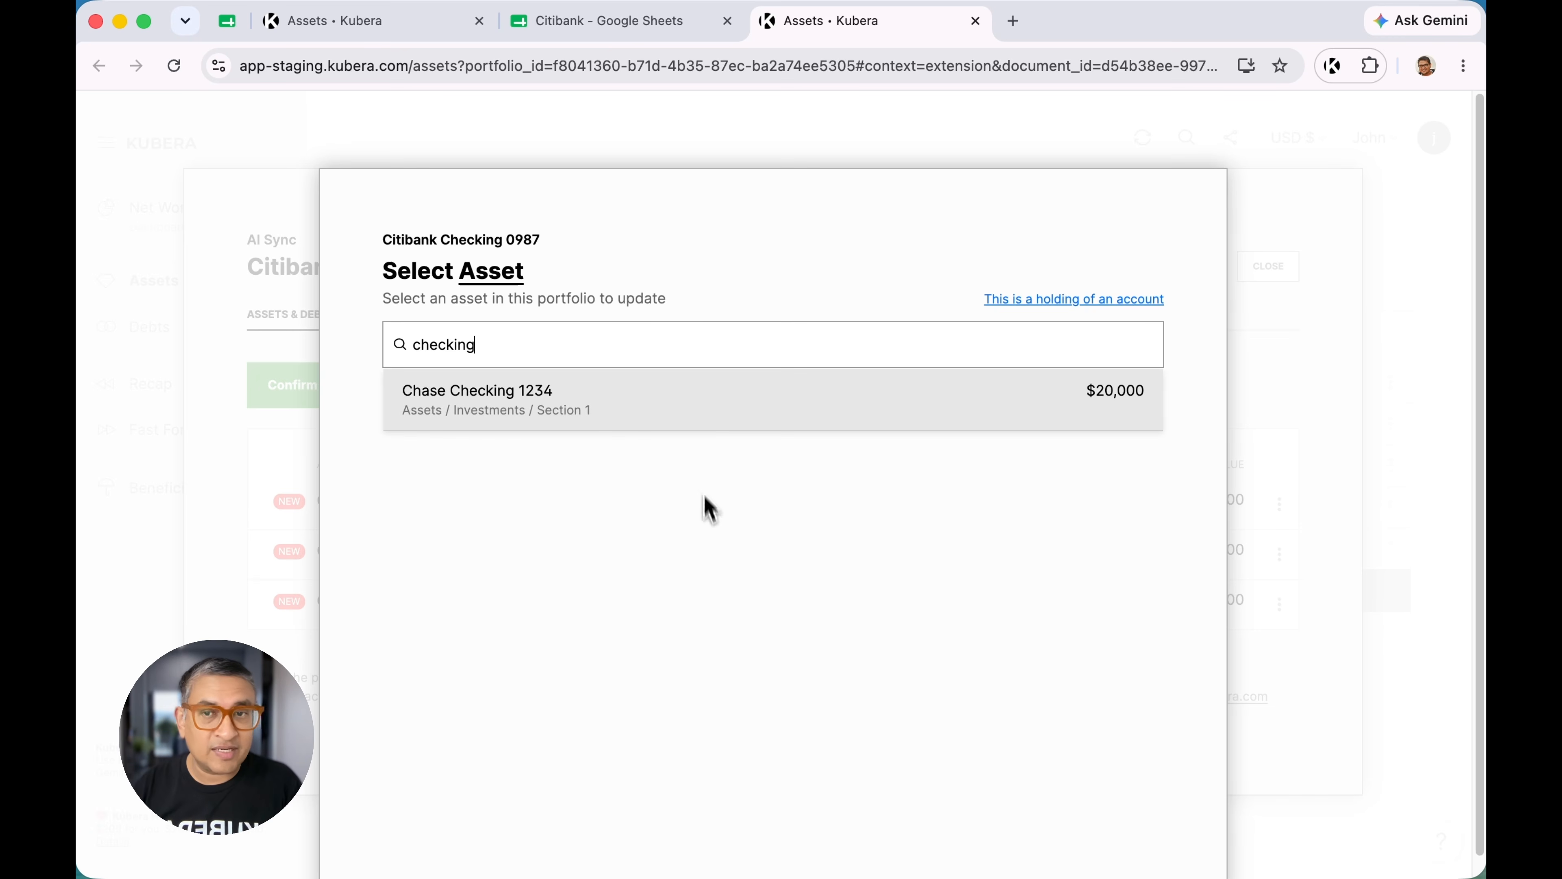
pyautogui.press('Escape')
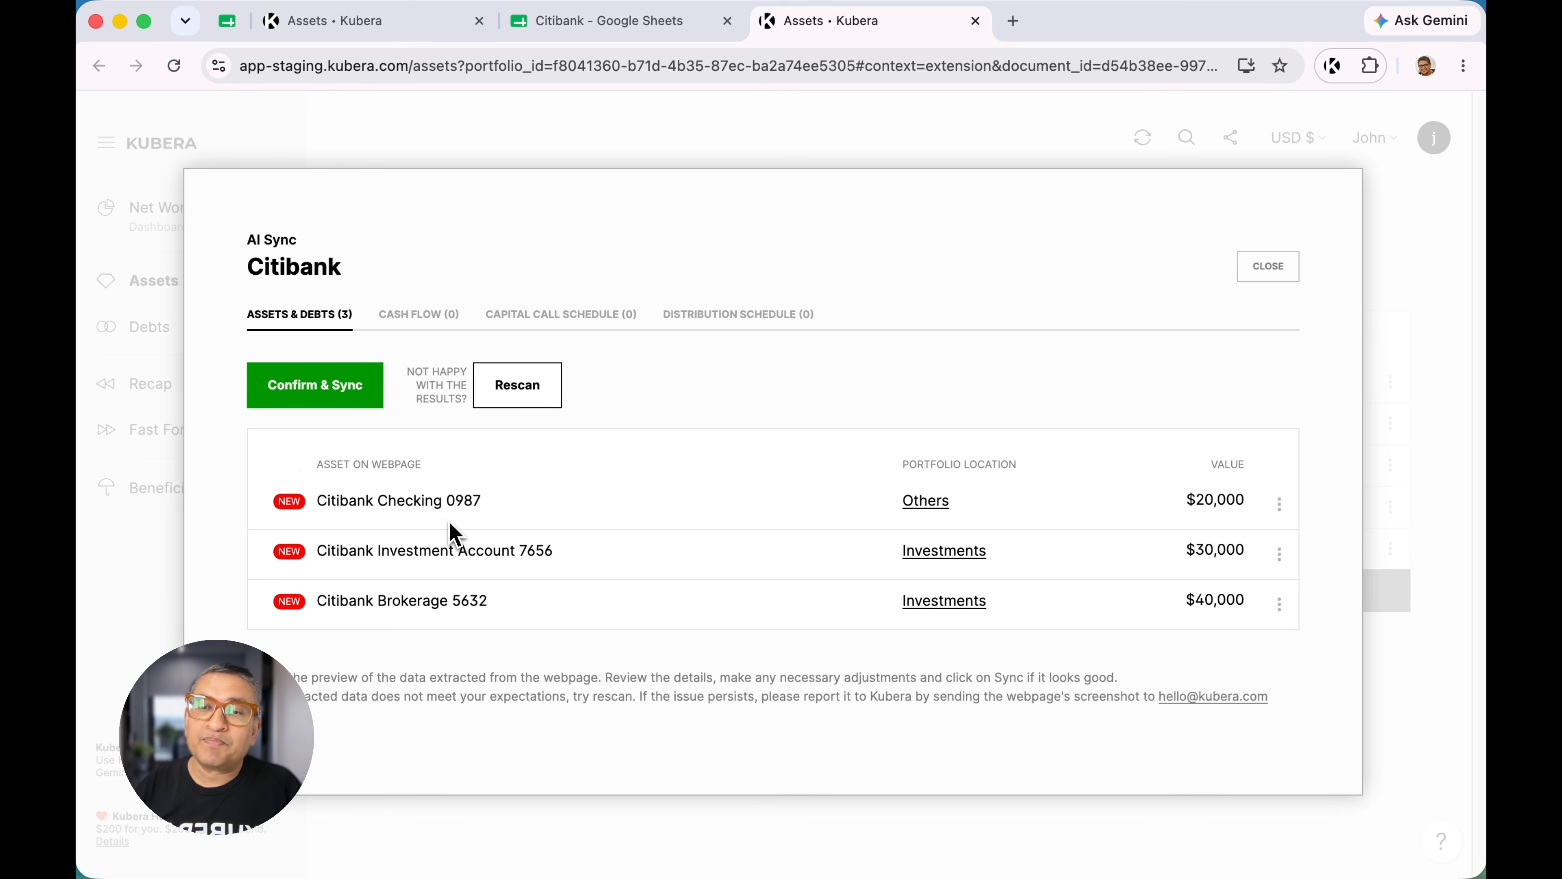
# Set the portfolio location of the Citibank Checking entry to Investments, without a separate Citibank section
pyautogui.click(926, 502)
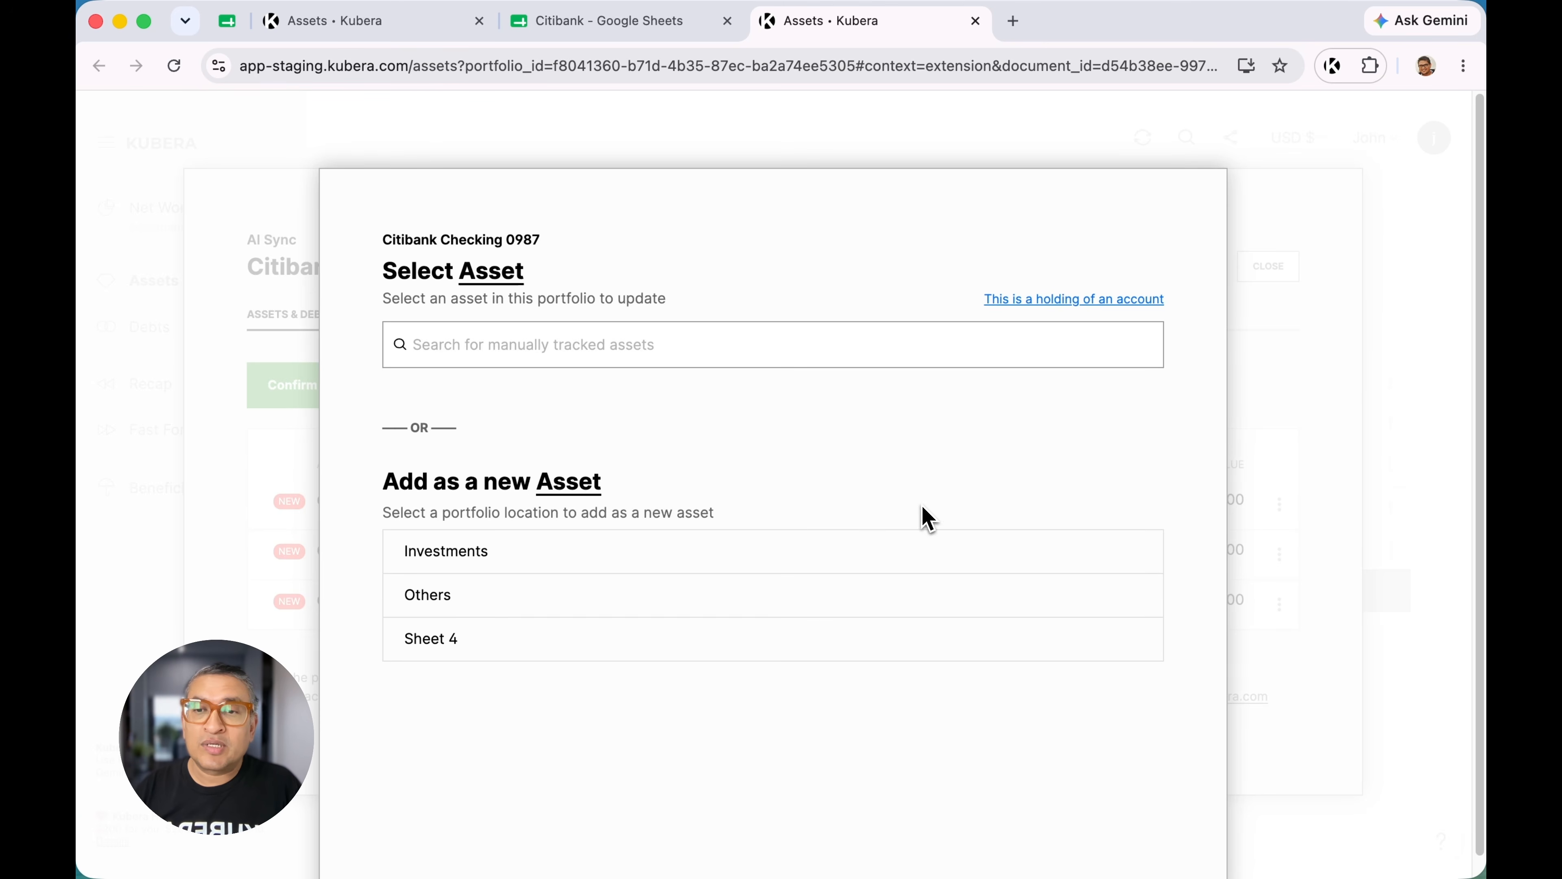
pyautogui.click(596, 557)
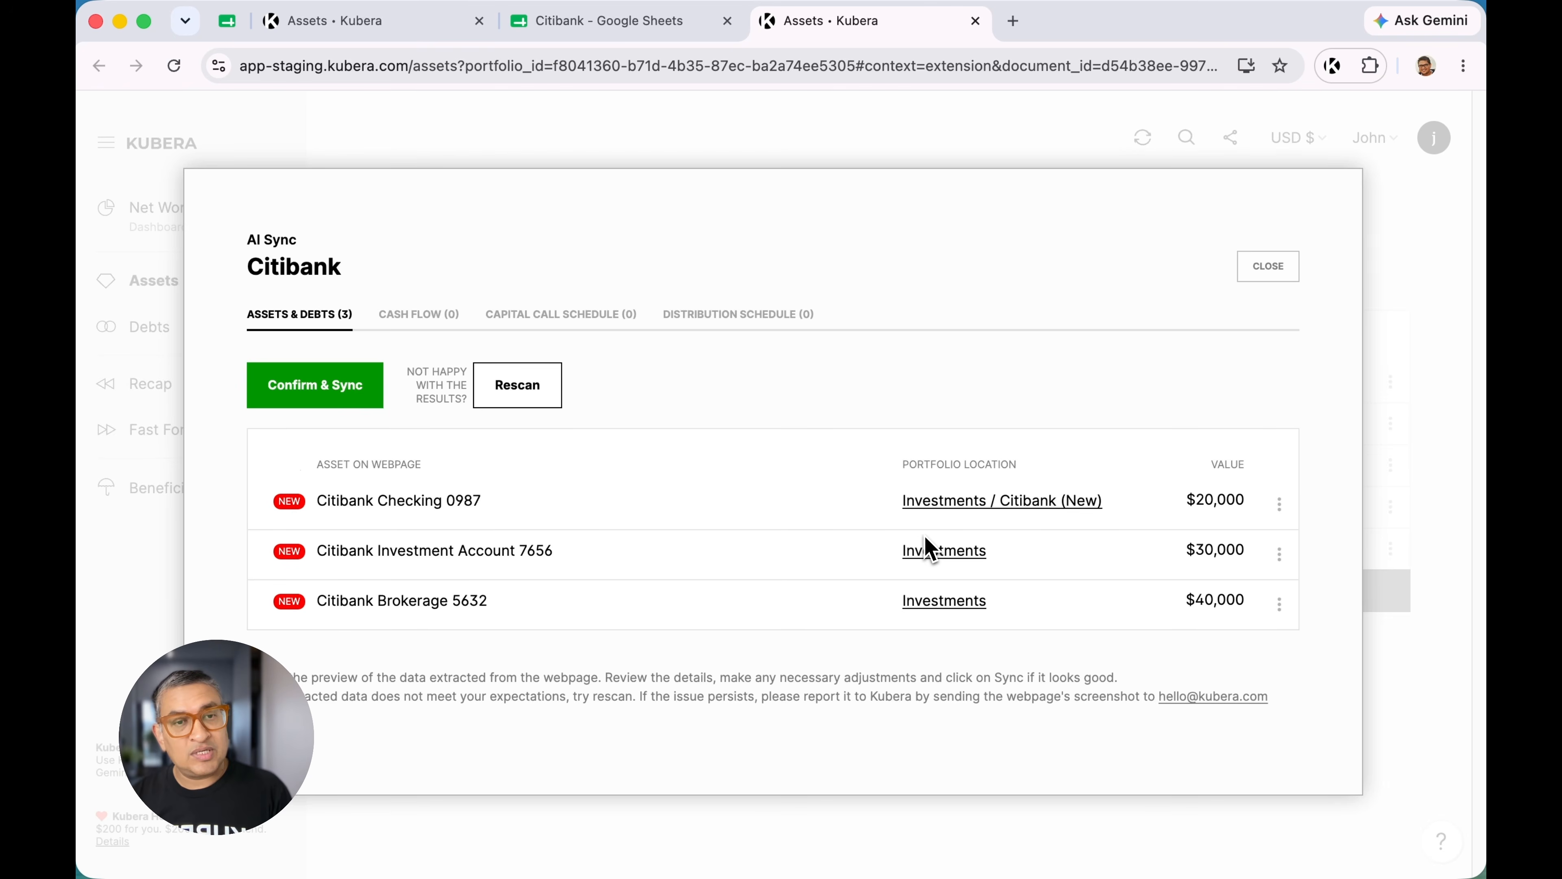
pyautogui.click(1024, 506)
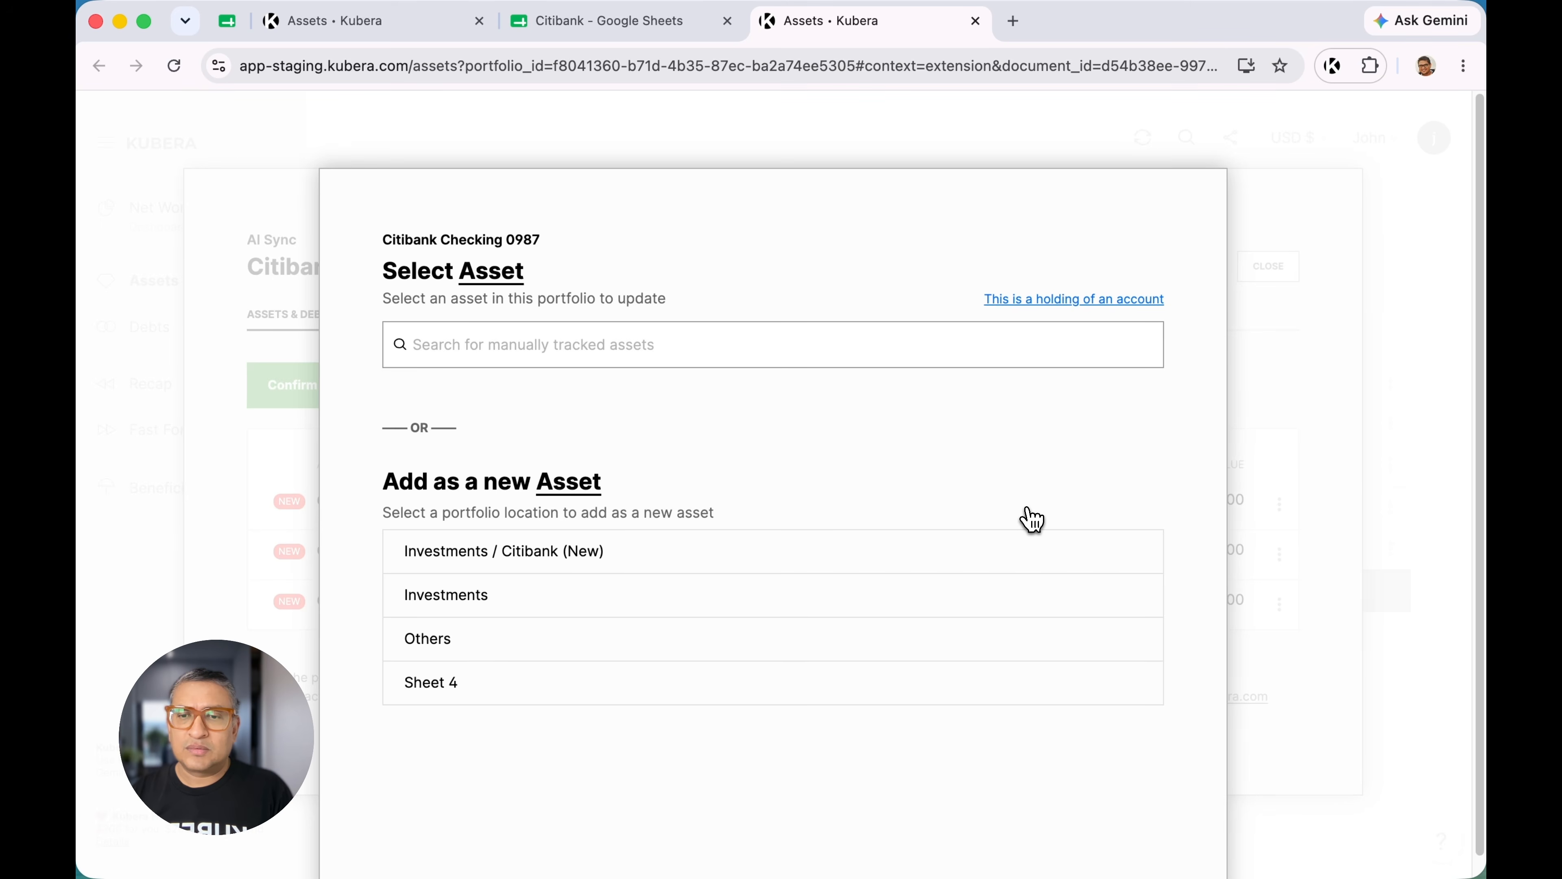
pyautogui.click(707, 591)
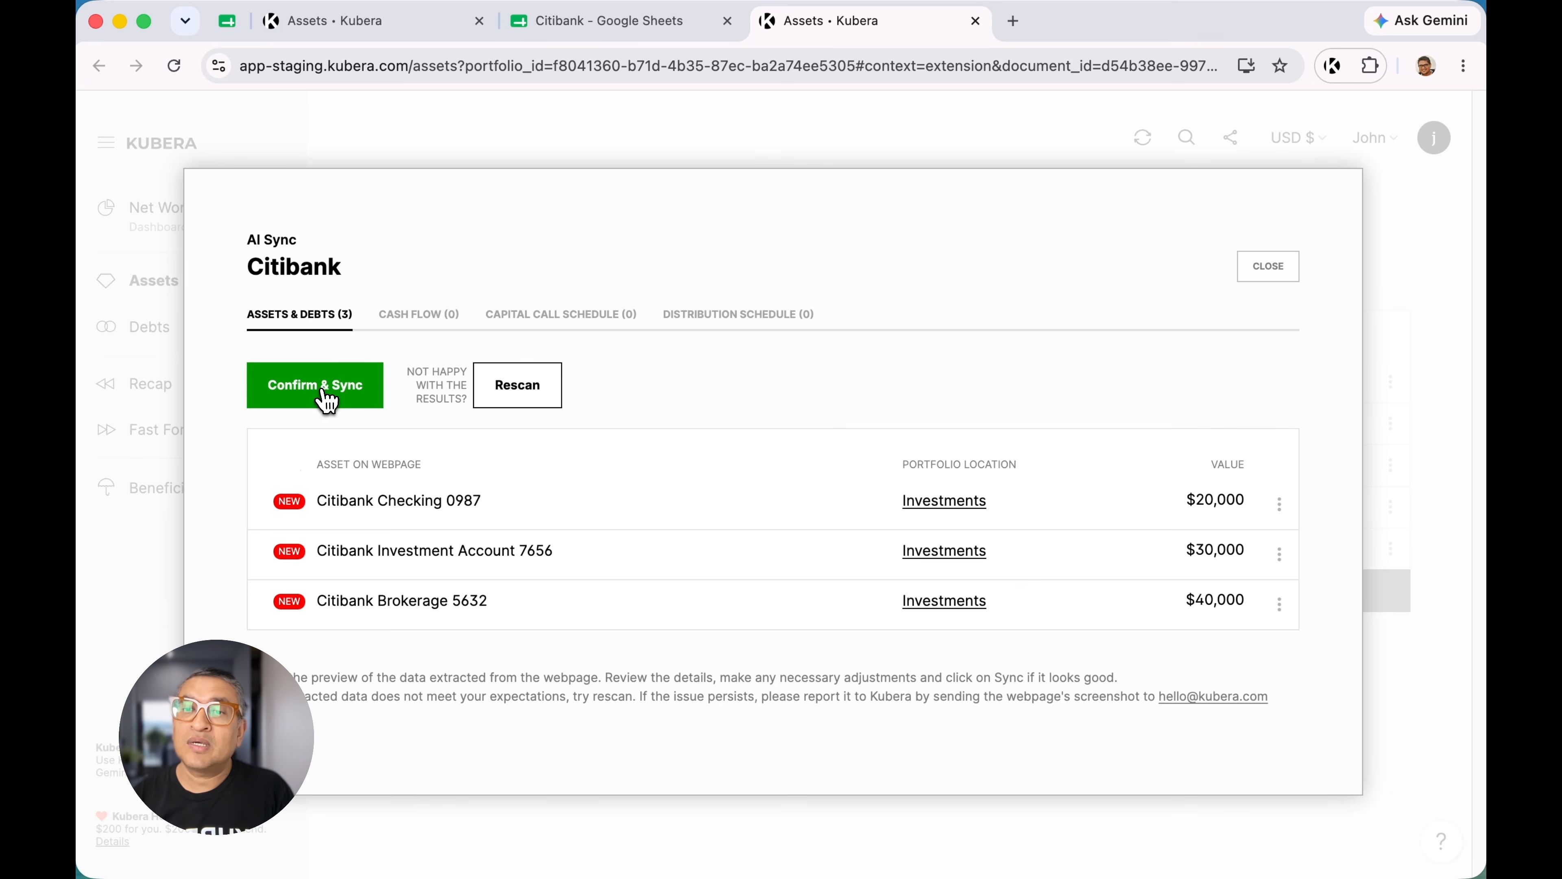
# Confirm and sync the Citibank accounts into the portfolio, and close the older Kubera browser tab
pyautogui.click(327, 400)
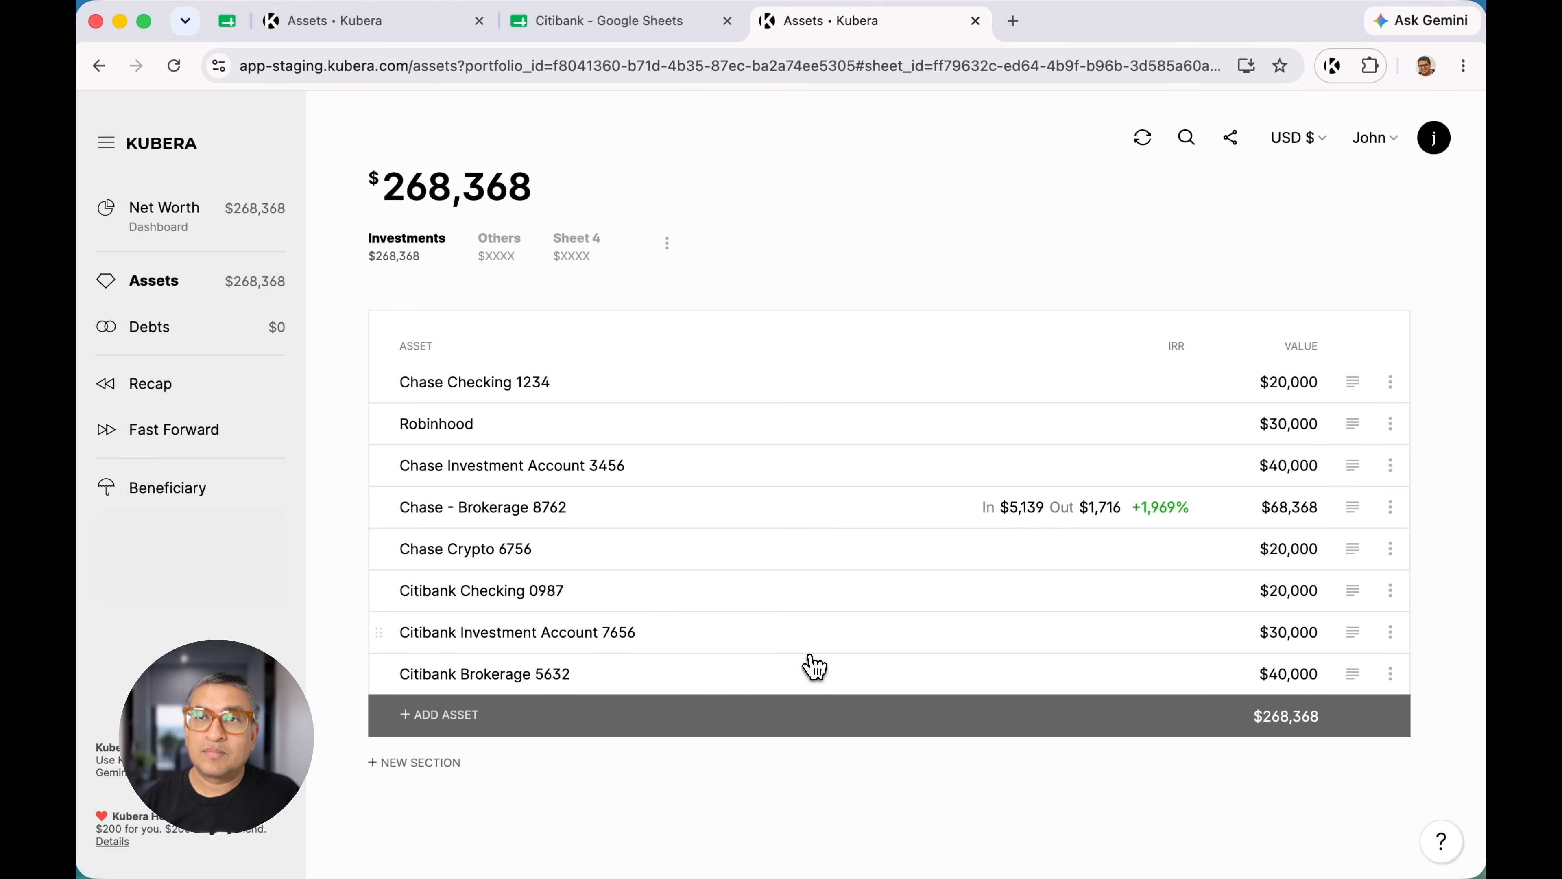
pyautogui.click(479, 20)
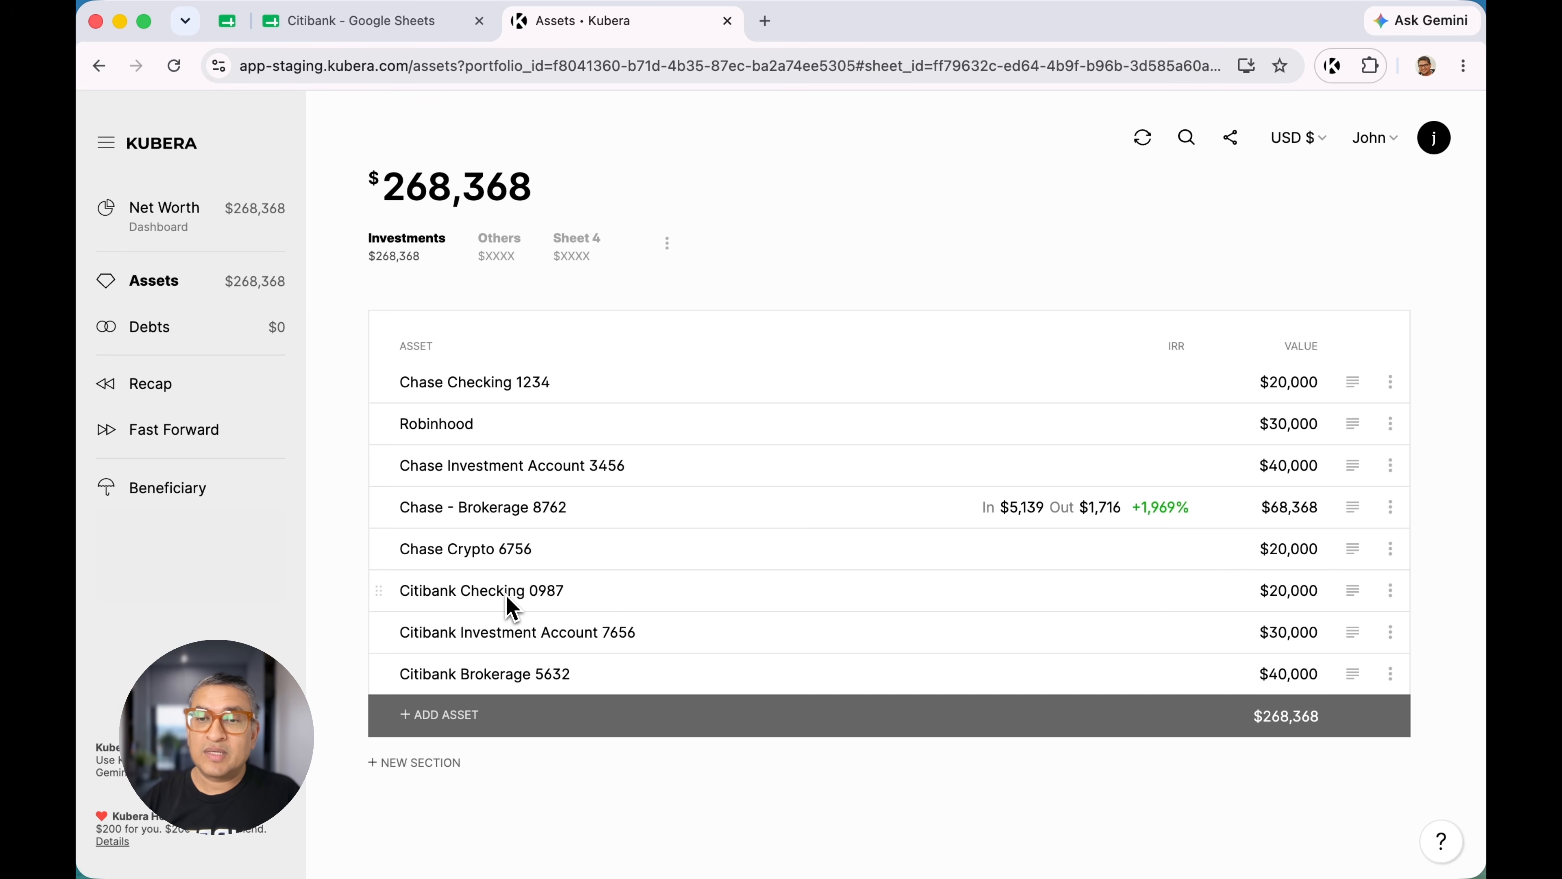
# Go through the three Citibank accounts listed in the Investments sheet of the portfolio
pyautogui.click(520, 592)
pyautogui.press('Down')
pyautogui.press('Down')
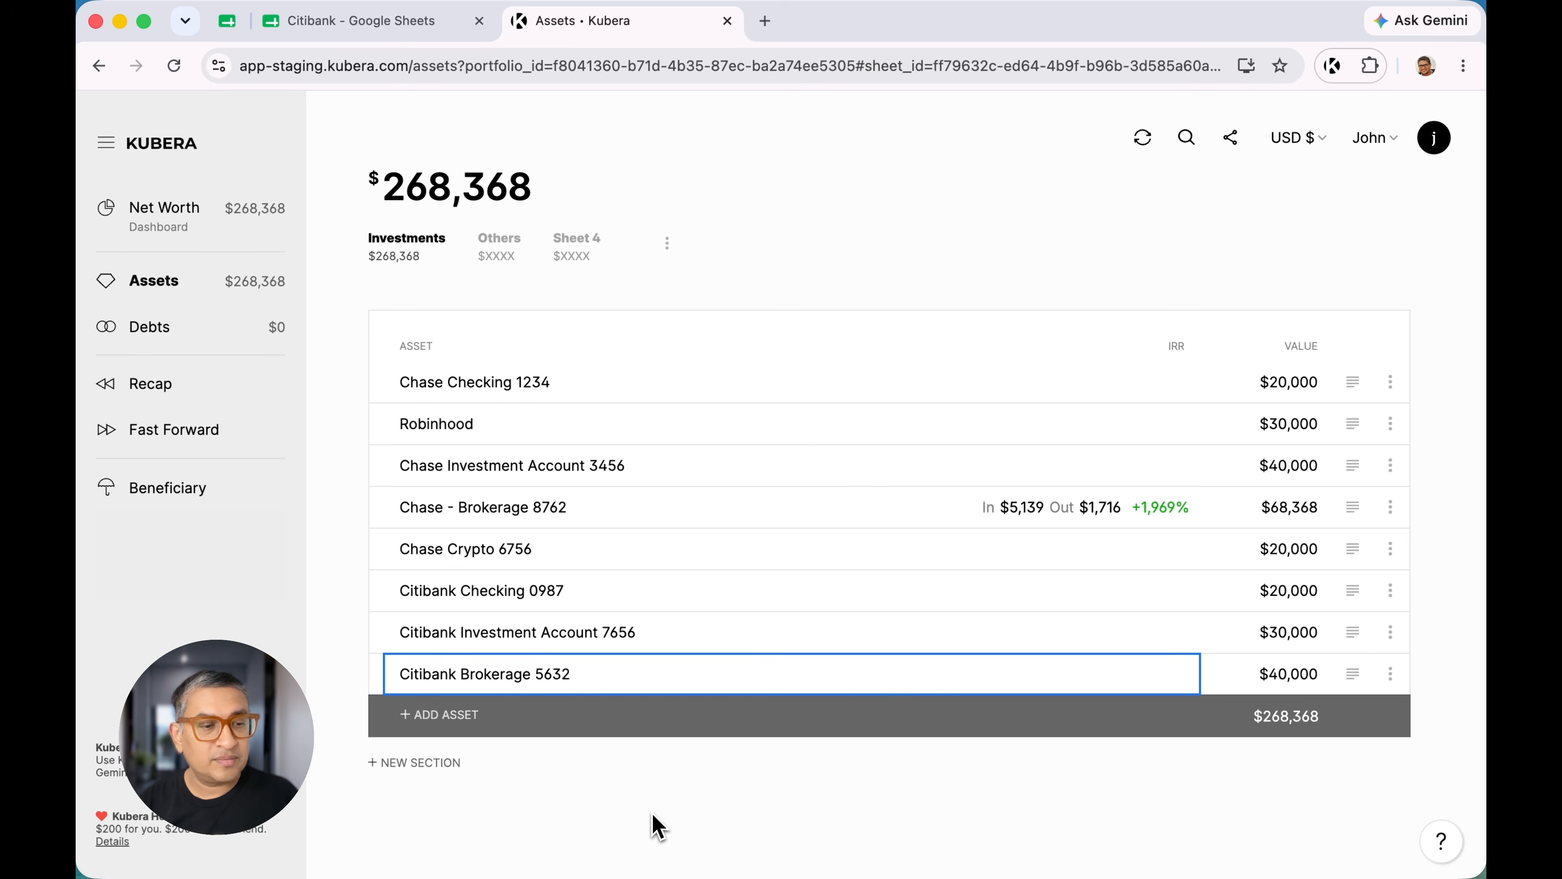
# Switch to the Citibank Google Sheet, open its Holdings sheet, and scan it with Kubera AI Sync
pyautogui.click(383, 23)
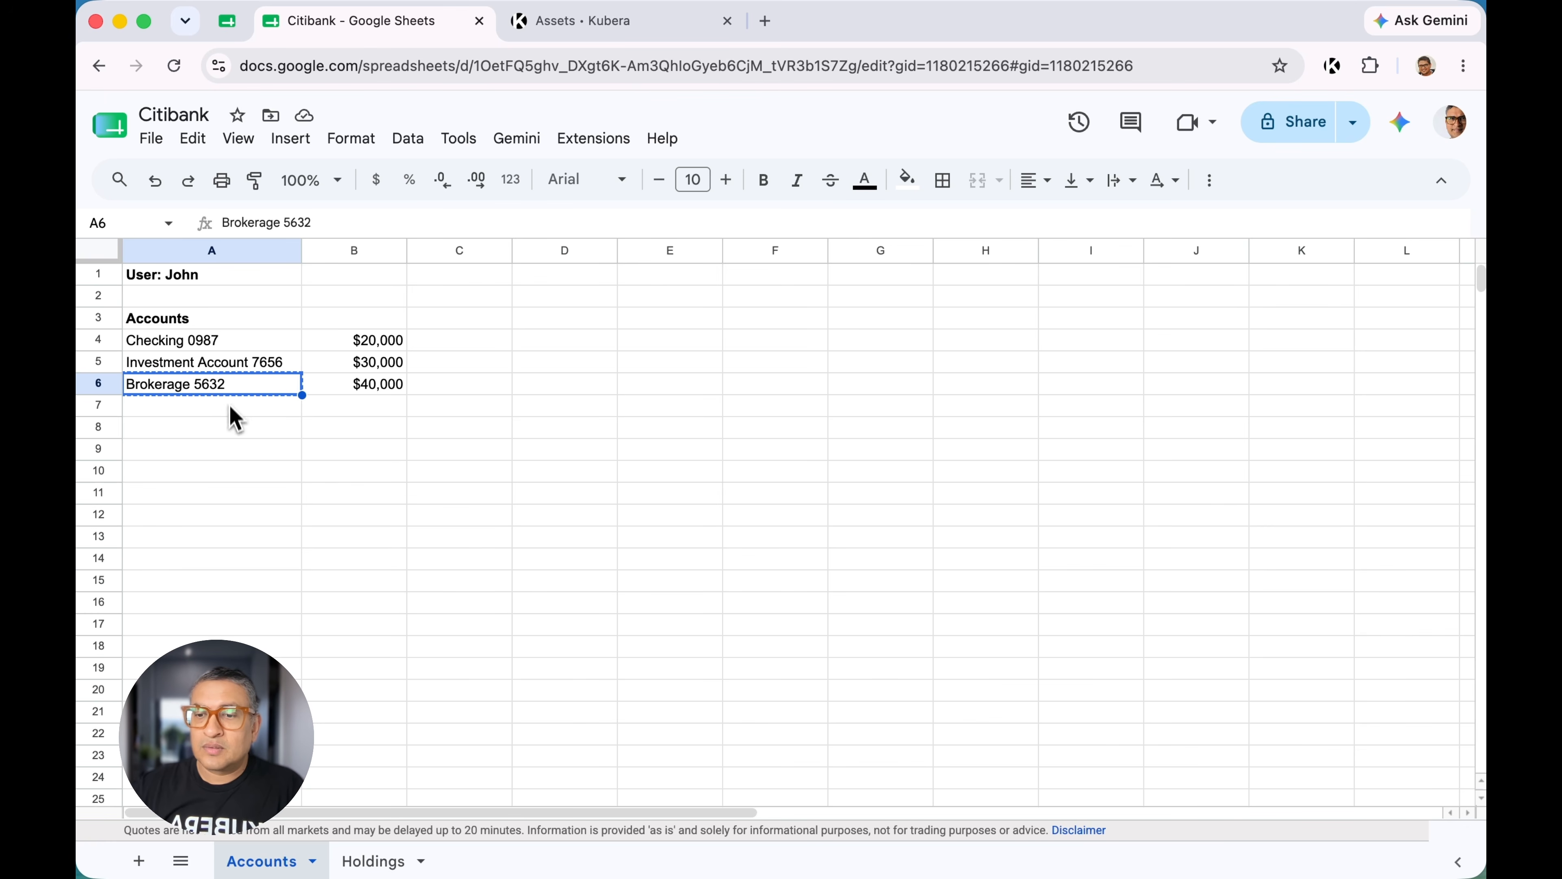
pyautogui.click(364, 861)
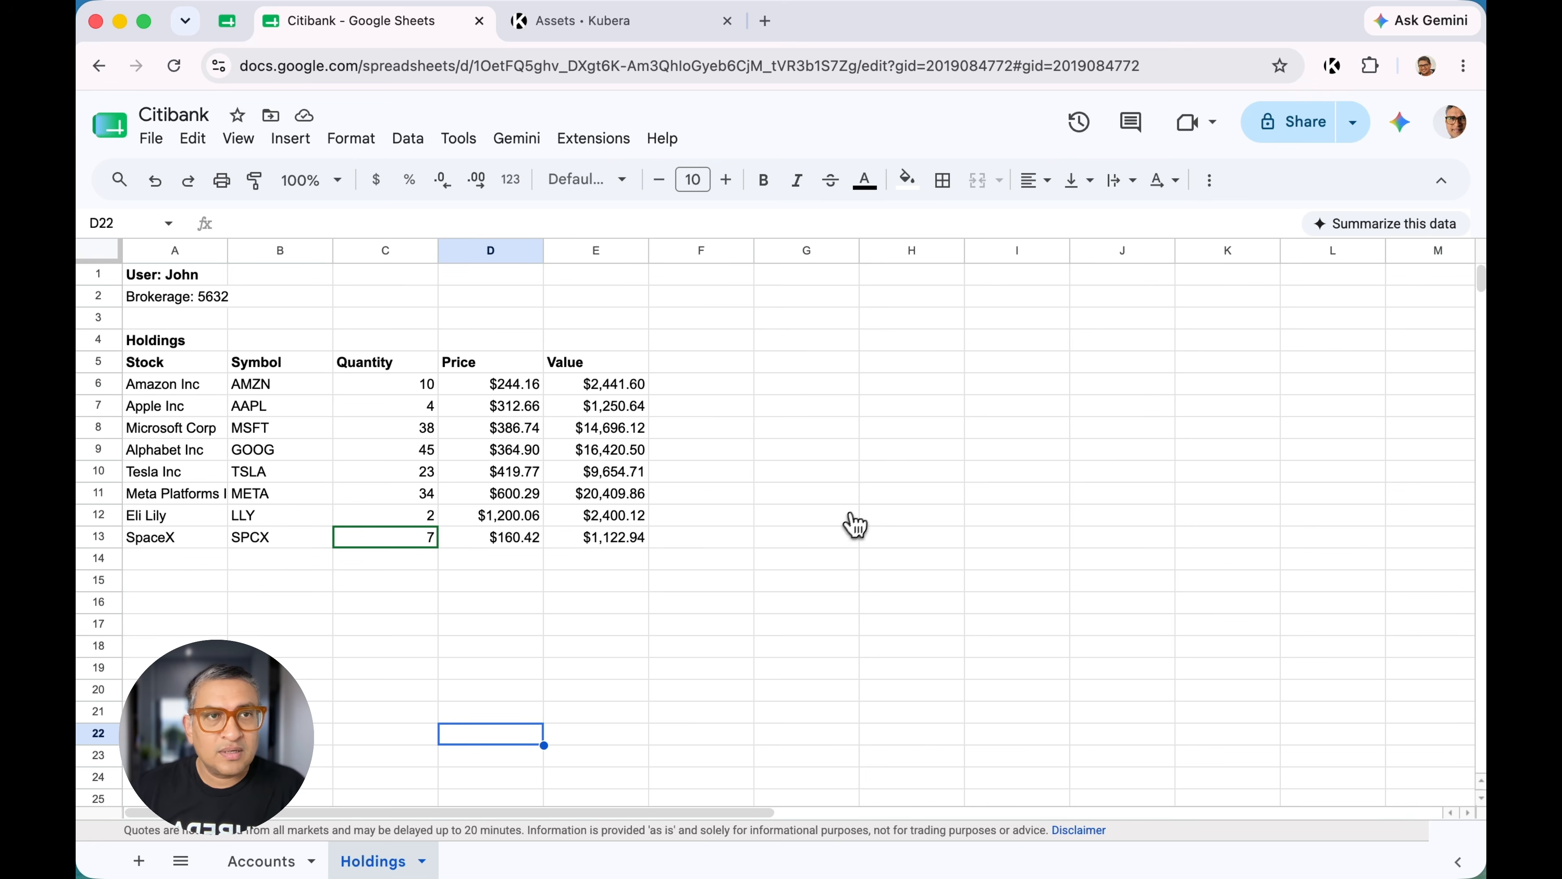
pyautogui.click(1332, 66)
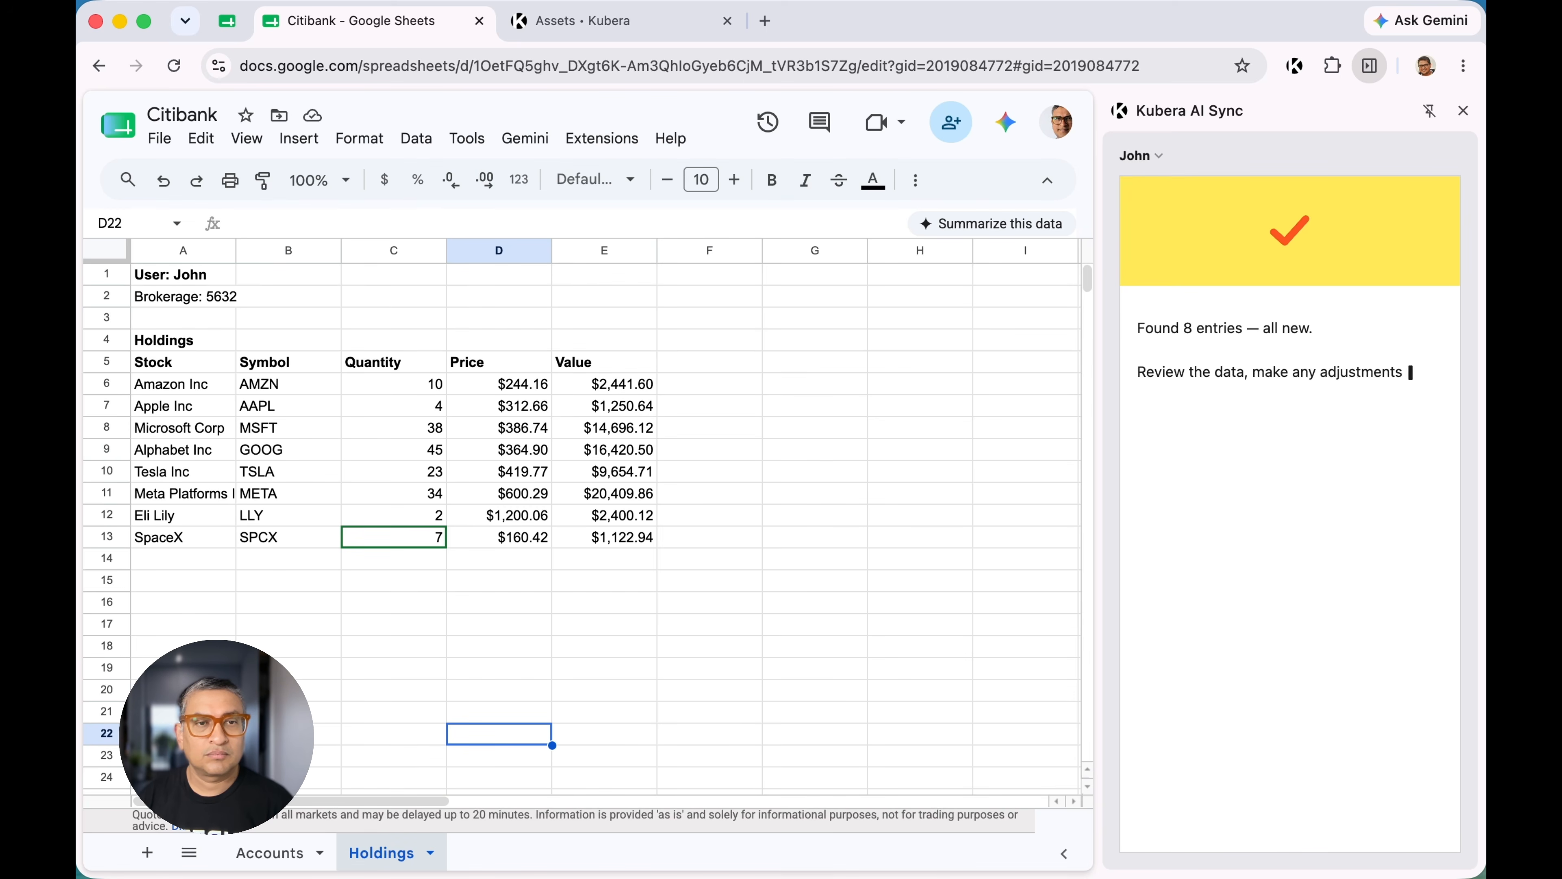
# Review the scanned Citibank brokerage holdings in Kubera AI Sync and open them for adjustment
pyautogui.scroll(-1, 1200, 600)
pyautogui.scroll(1, 1222, 607)
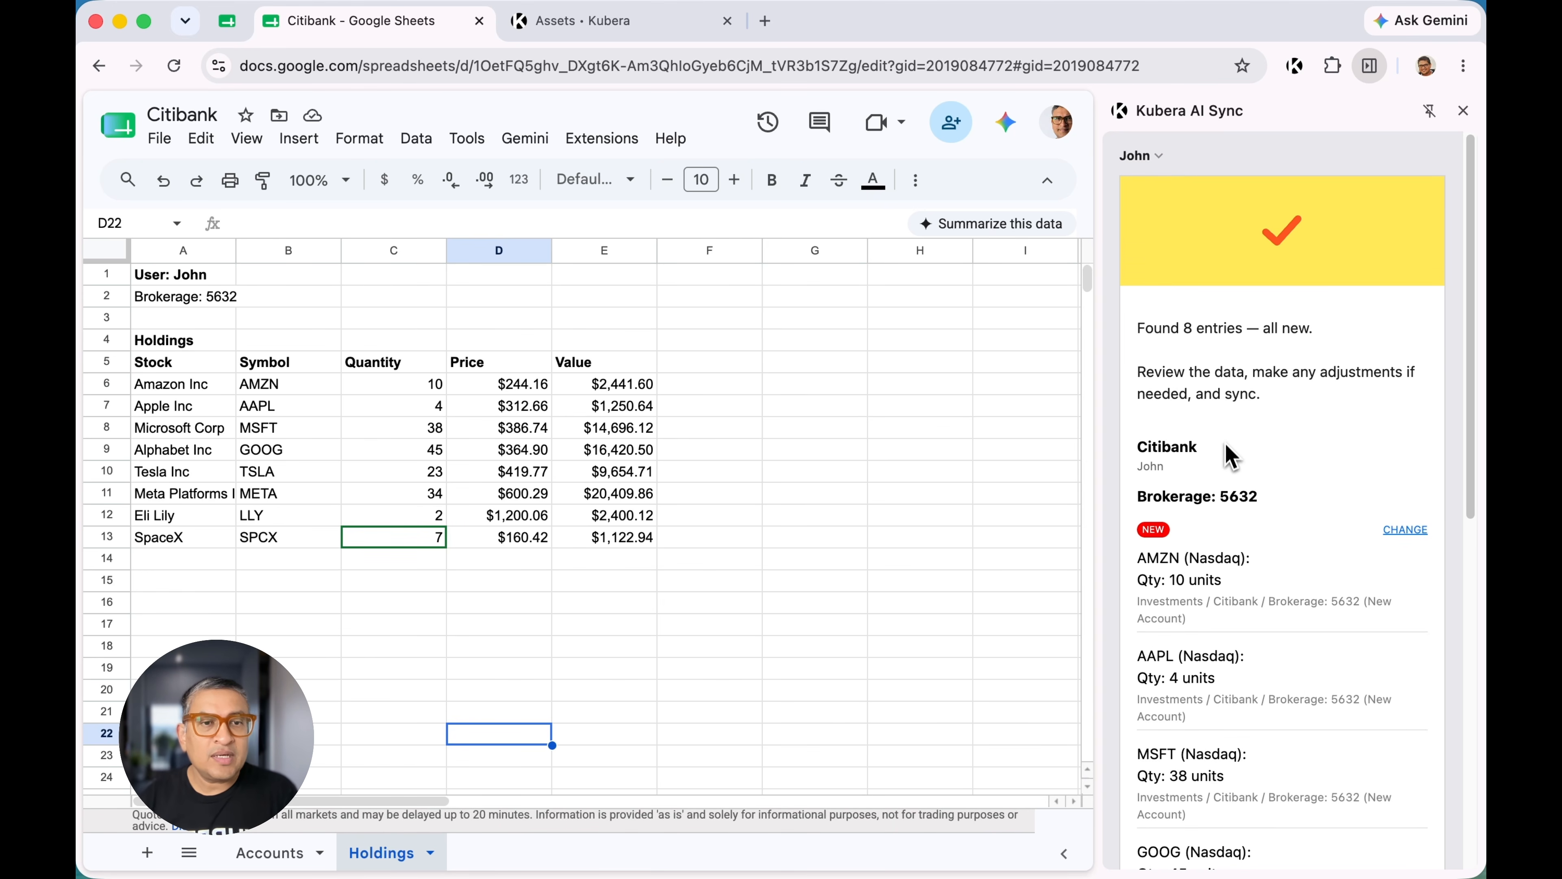
pyautogui.scroll(-1, 1215, 456)
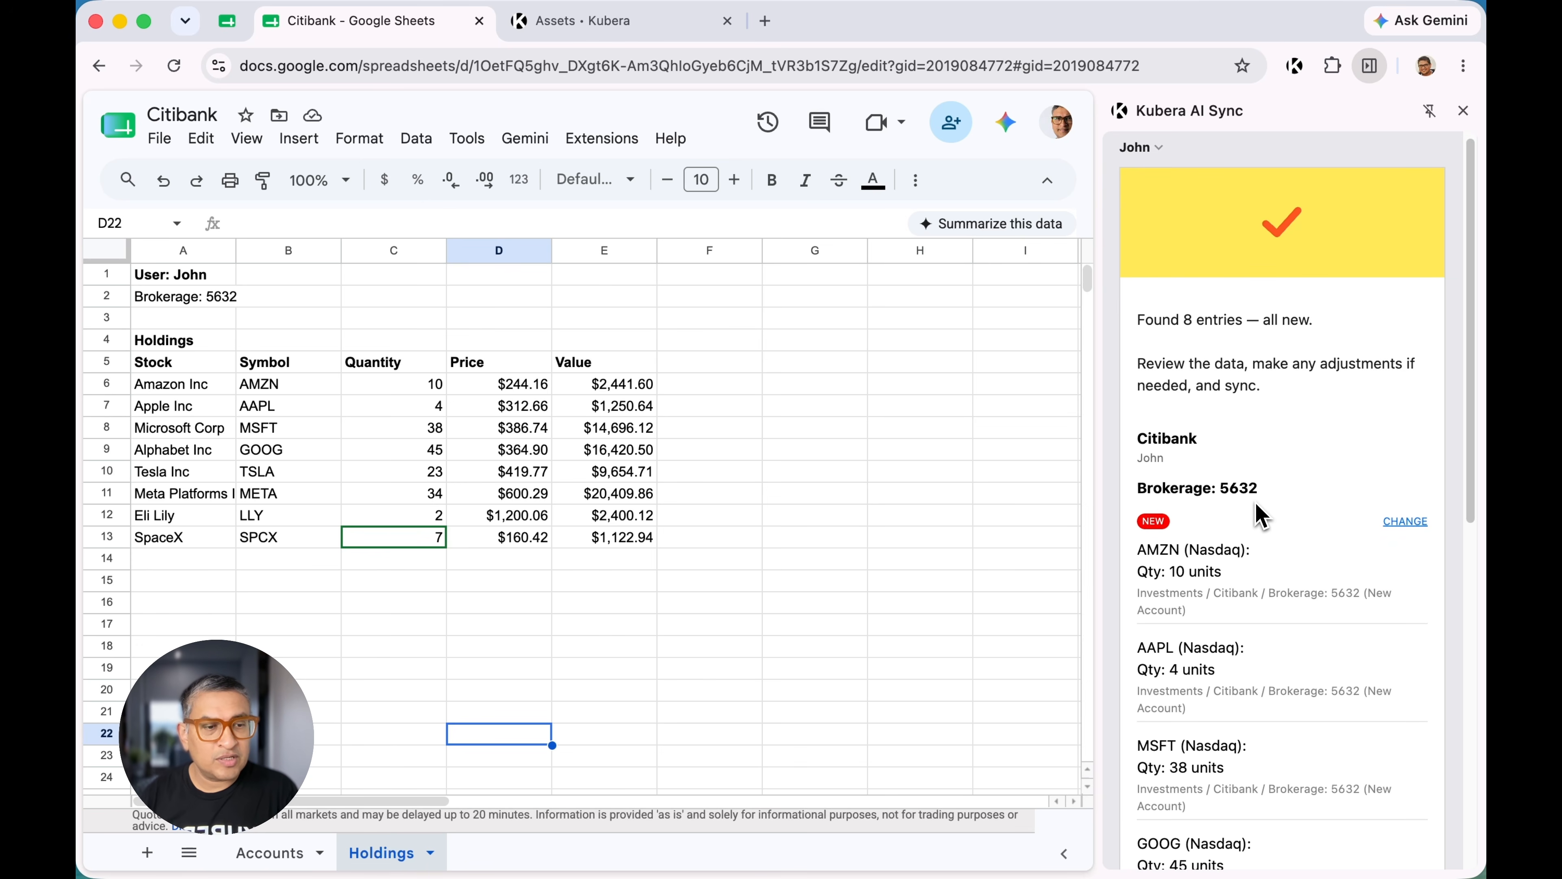
pyautogui.scroll(-3, 1261, 505)
pyautogui.scroll(-3, 1261, 518)
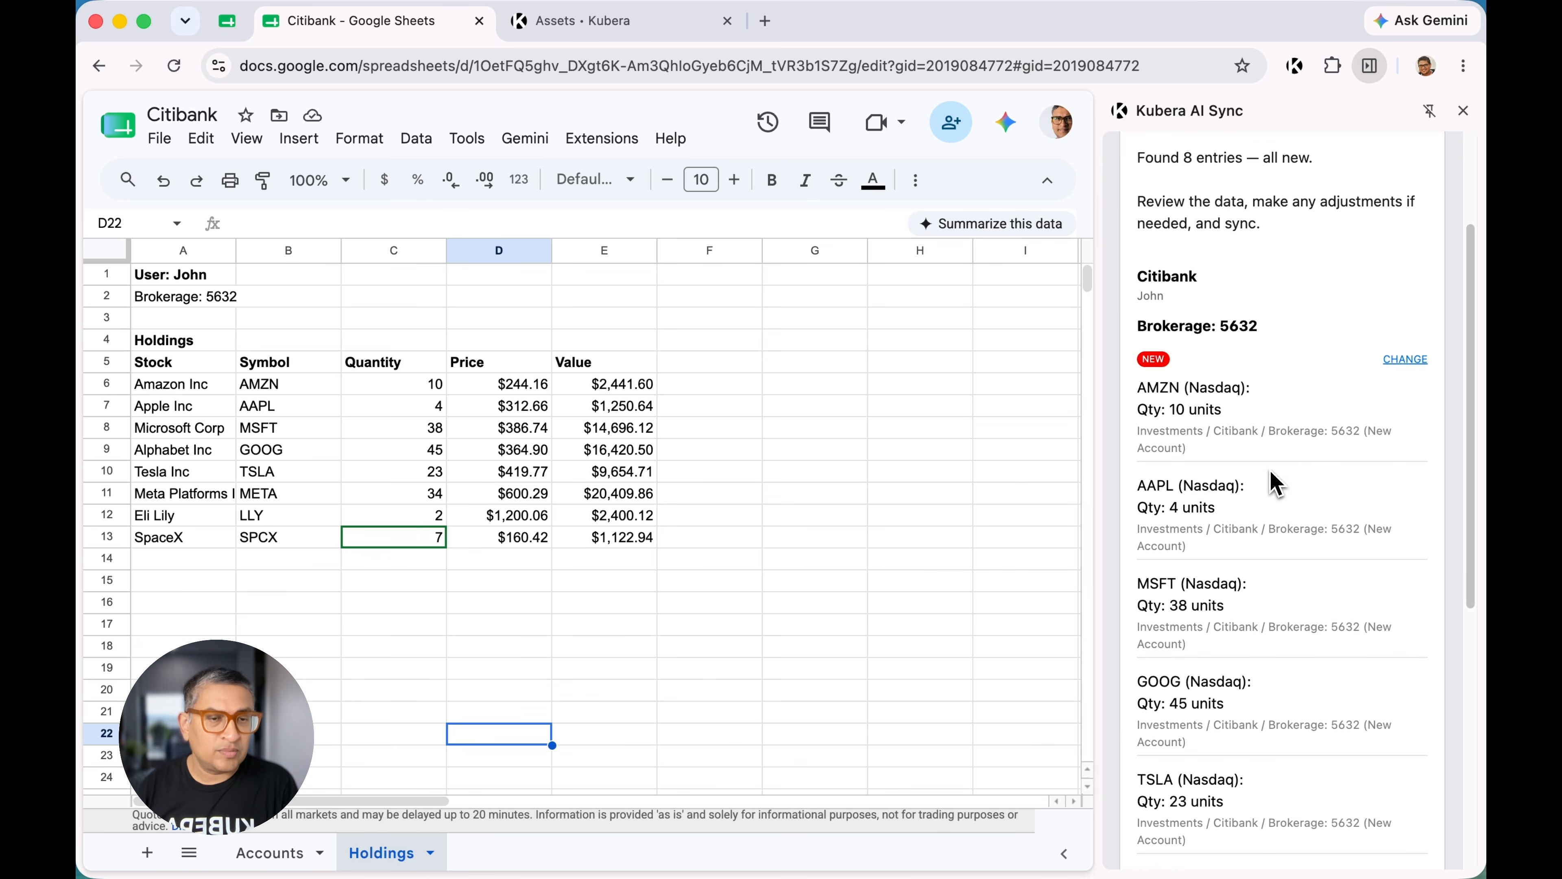
pyautogui.scroll(-10, 1269, 518)
pyautogui.scroll(15, 1271, 533)
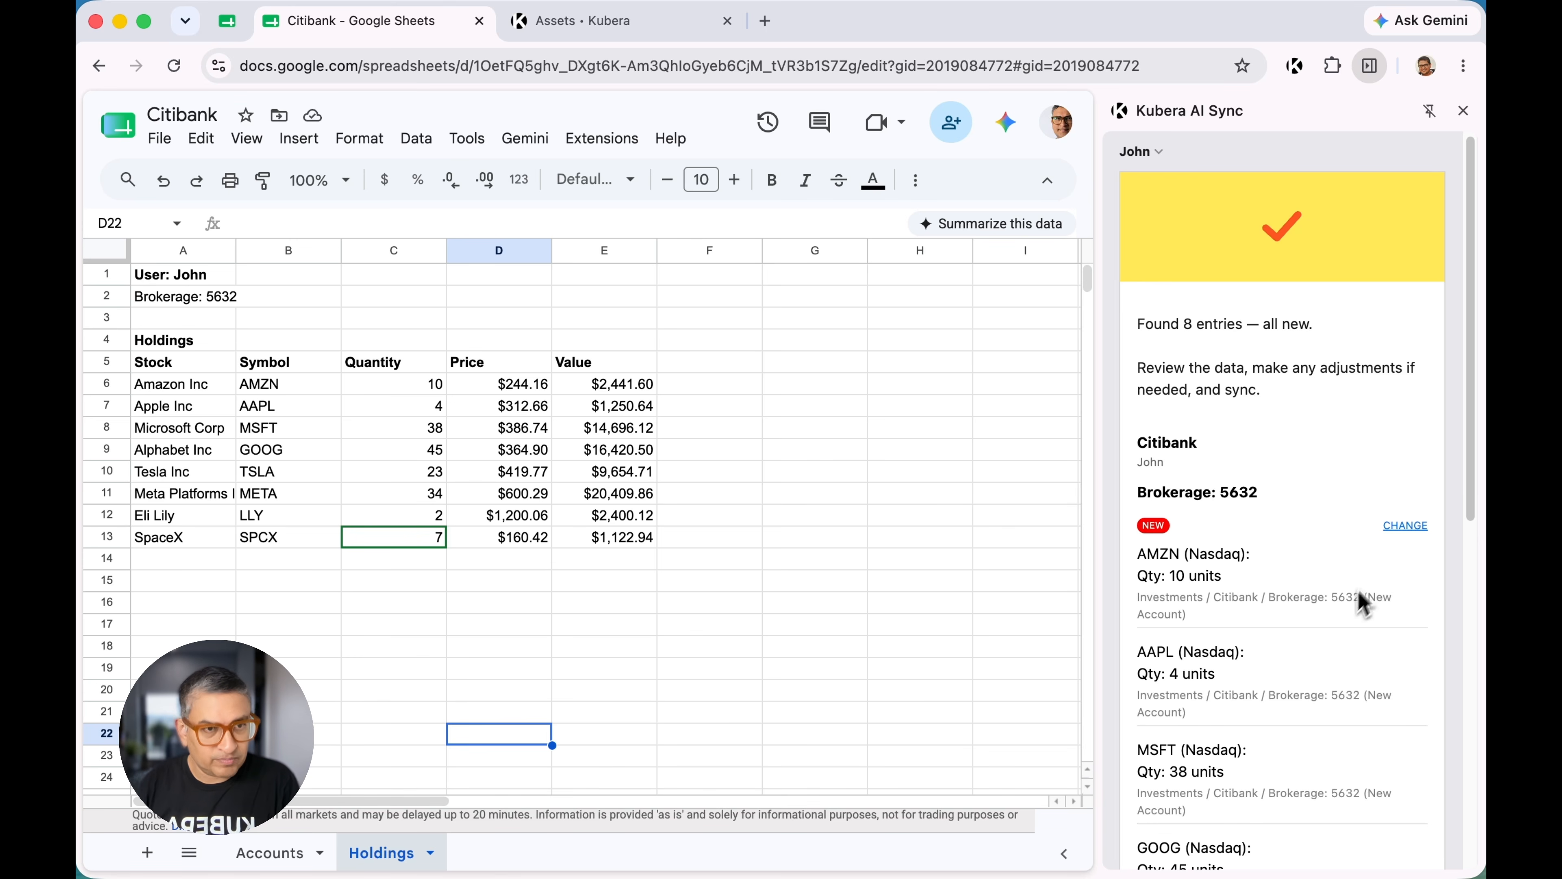
pyautogui.click(1407, 528)
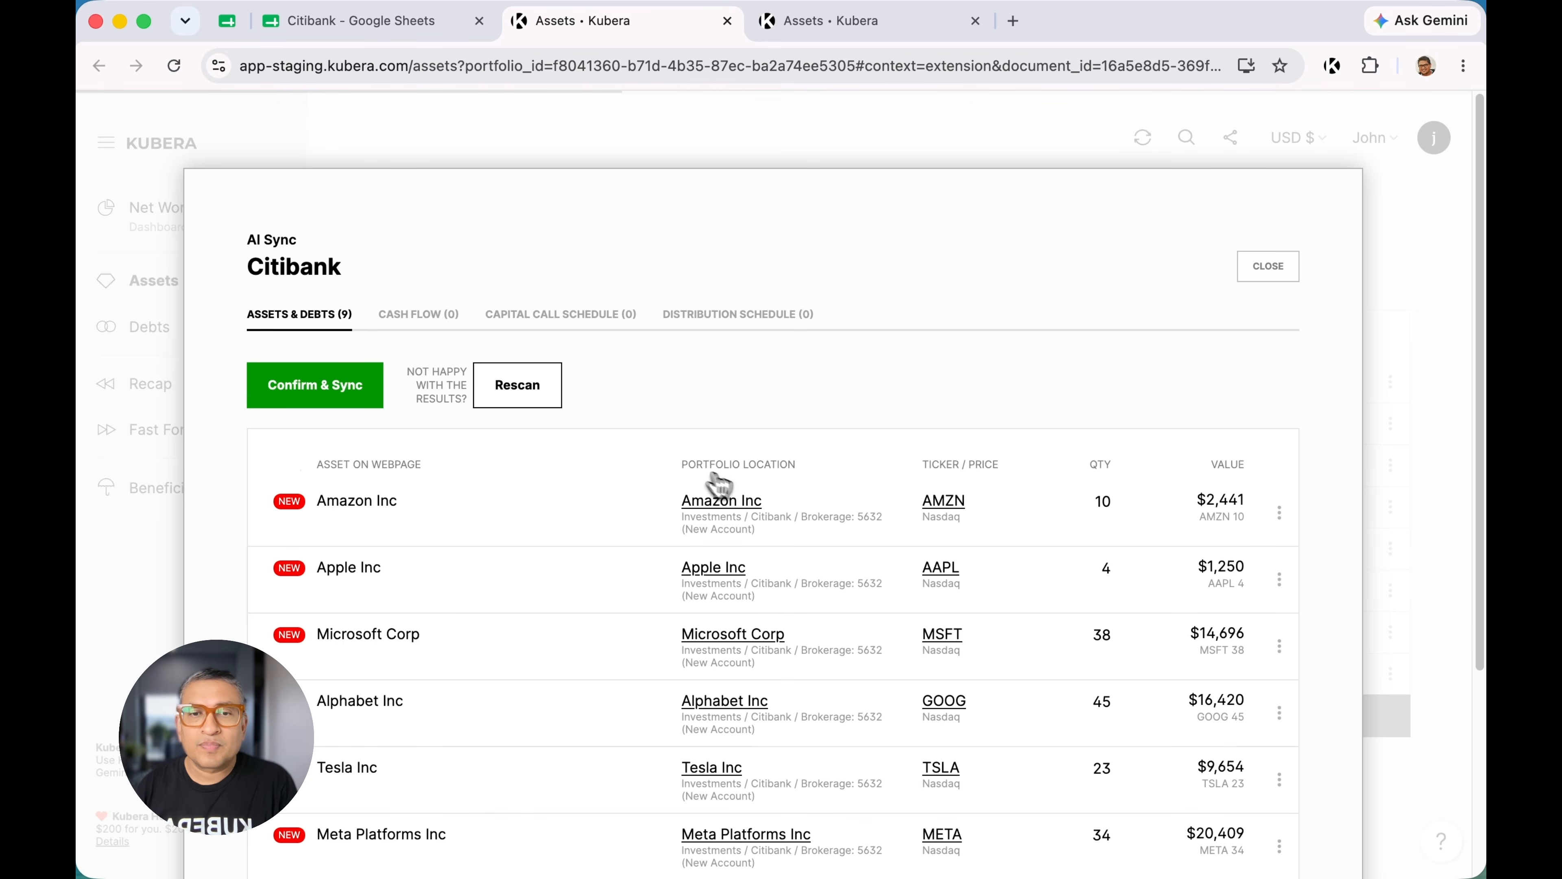
# Assign the Amazon Inc holding to the existing Citibank Brokerage account, searched by its account digits, and copy that location to the rows below
pyautogui.scroll(-2, 750, 500)
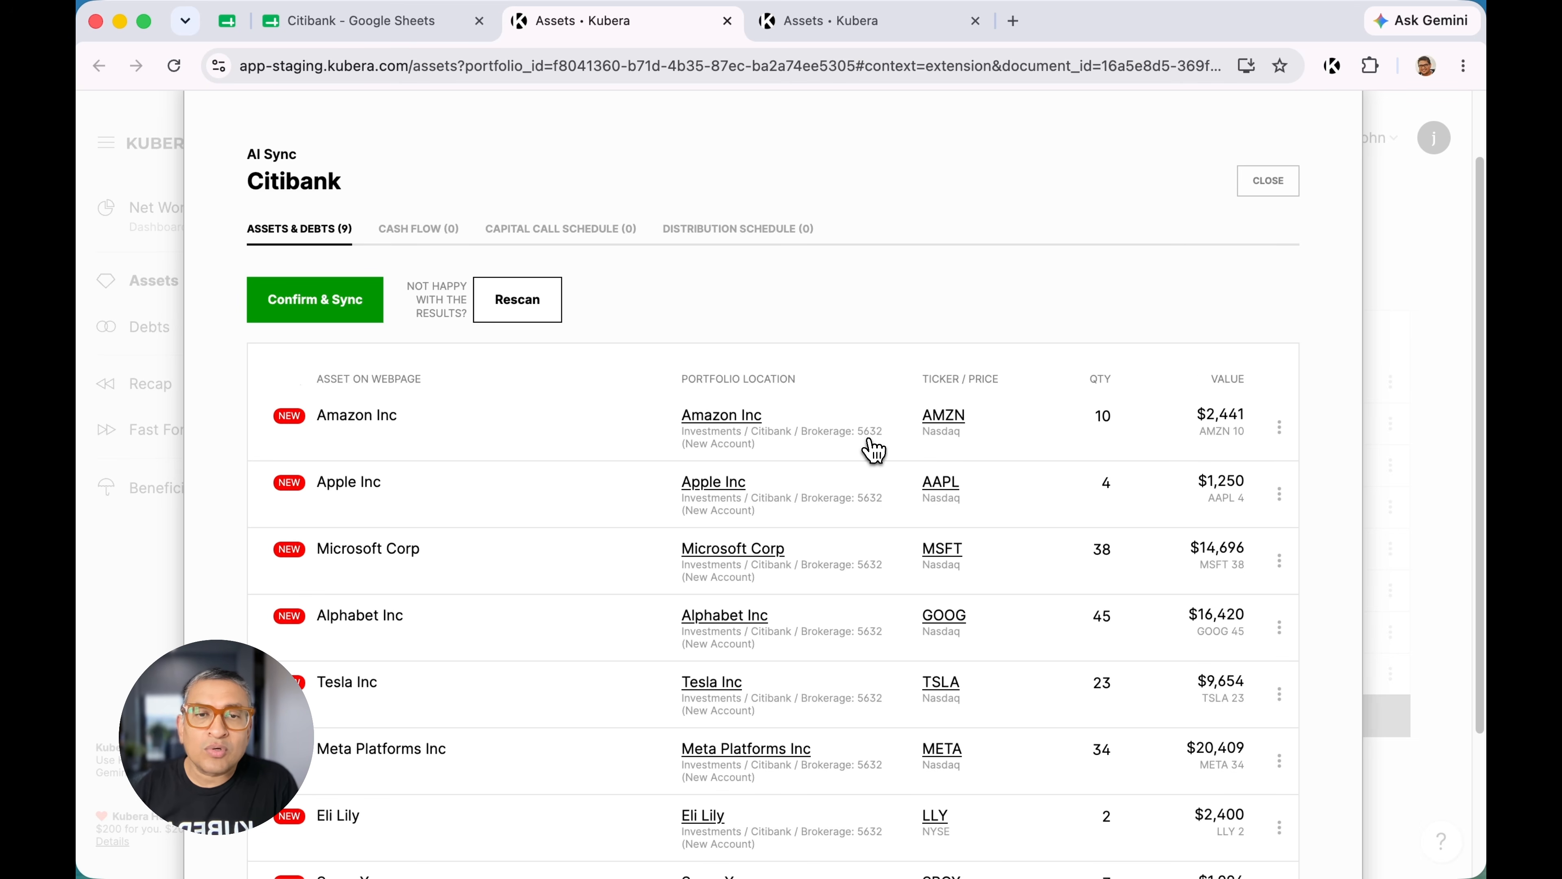
pyautogui.click(753, 425)
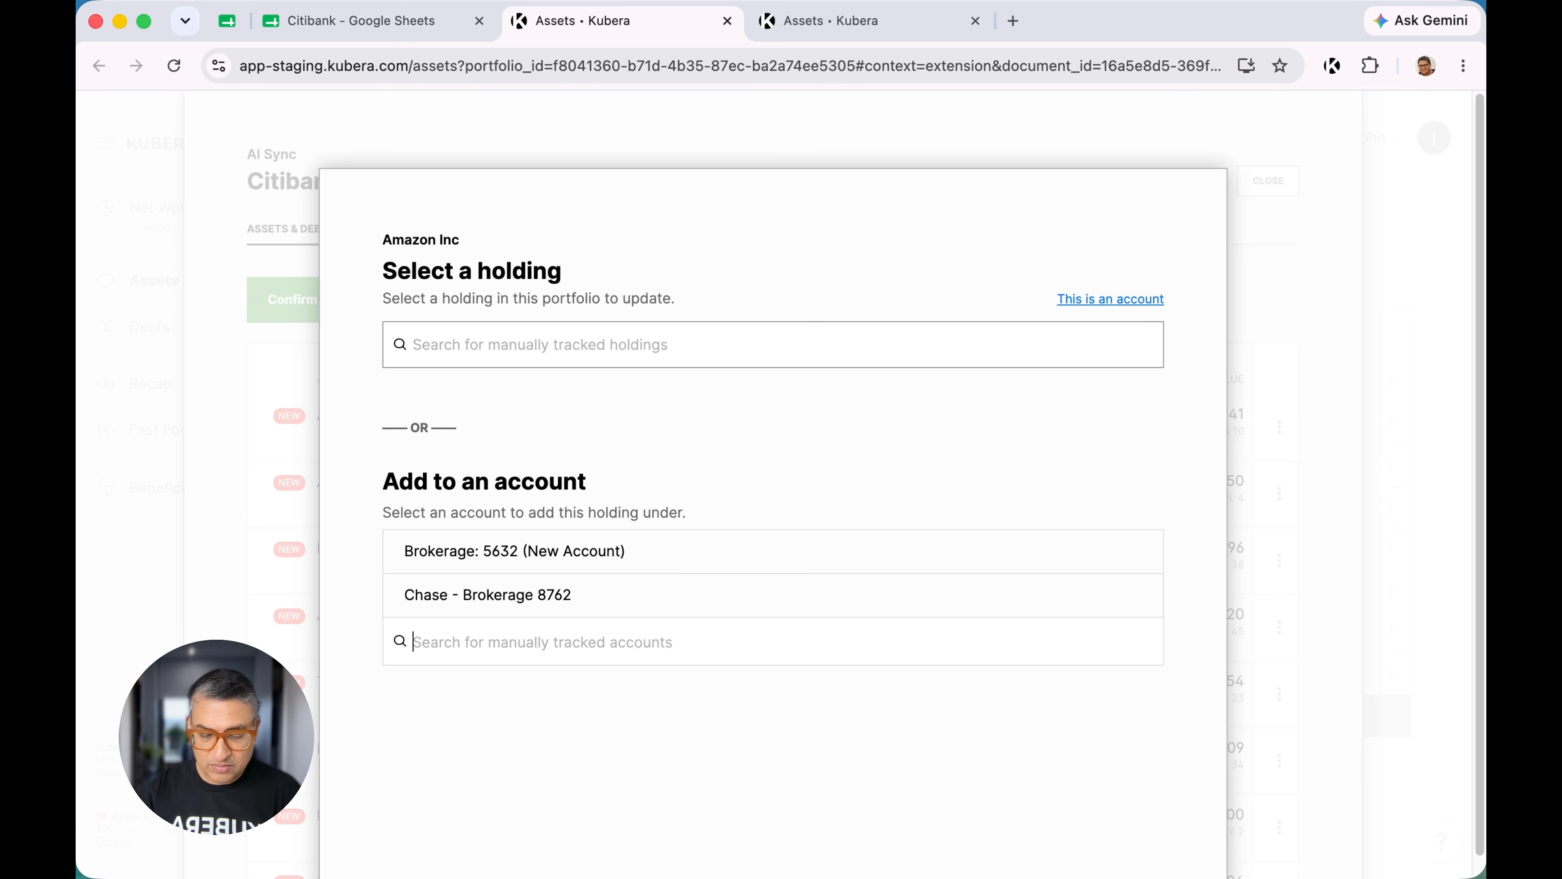
pyautogui.write('5632')
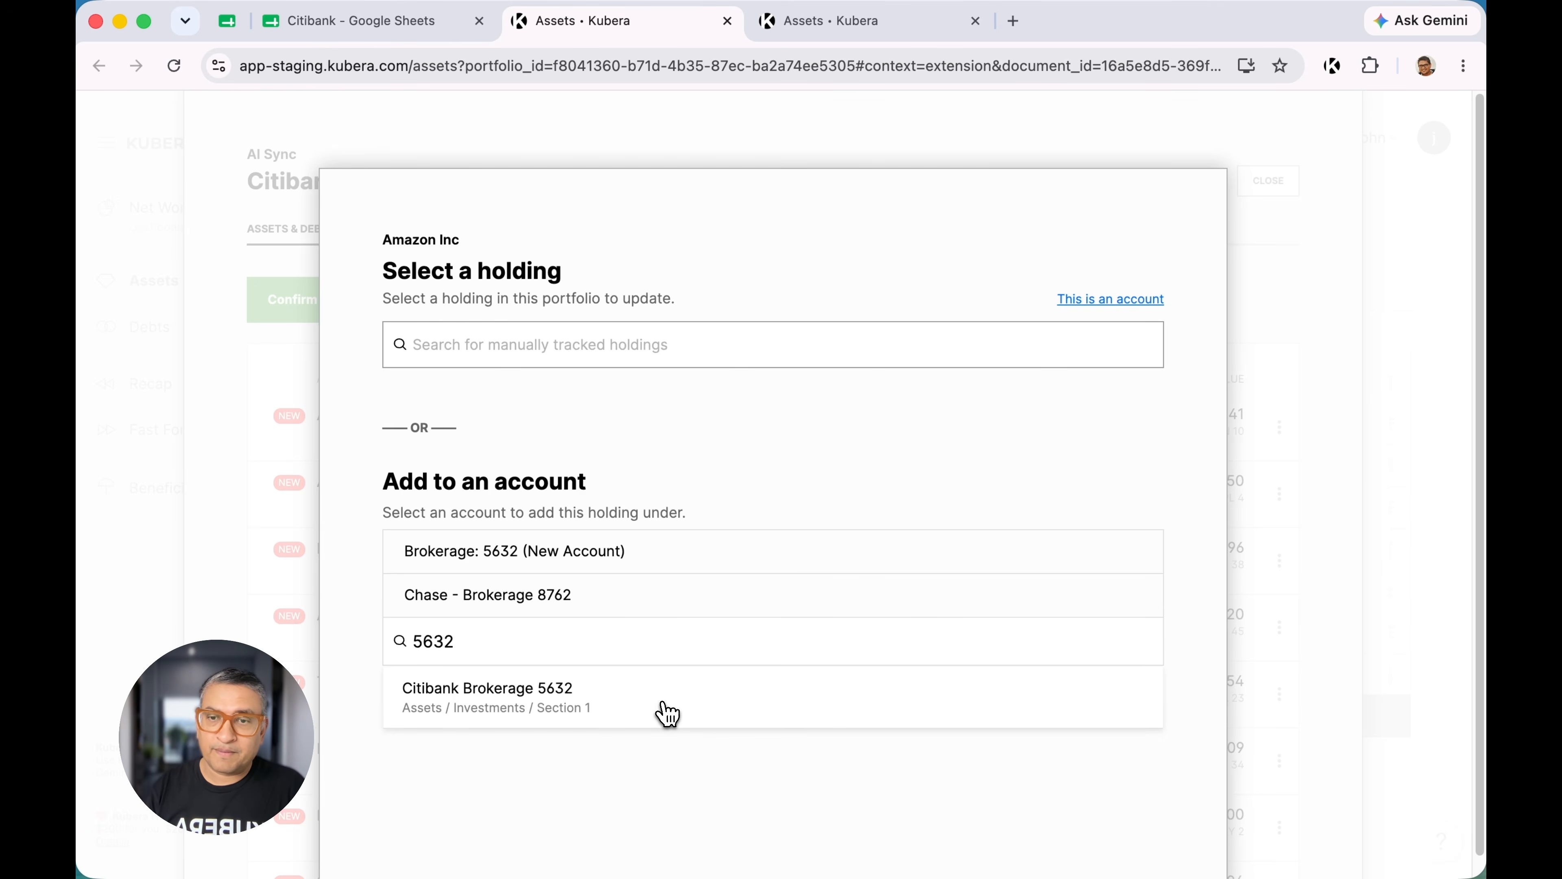
pyautogui.click(667, 713)
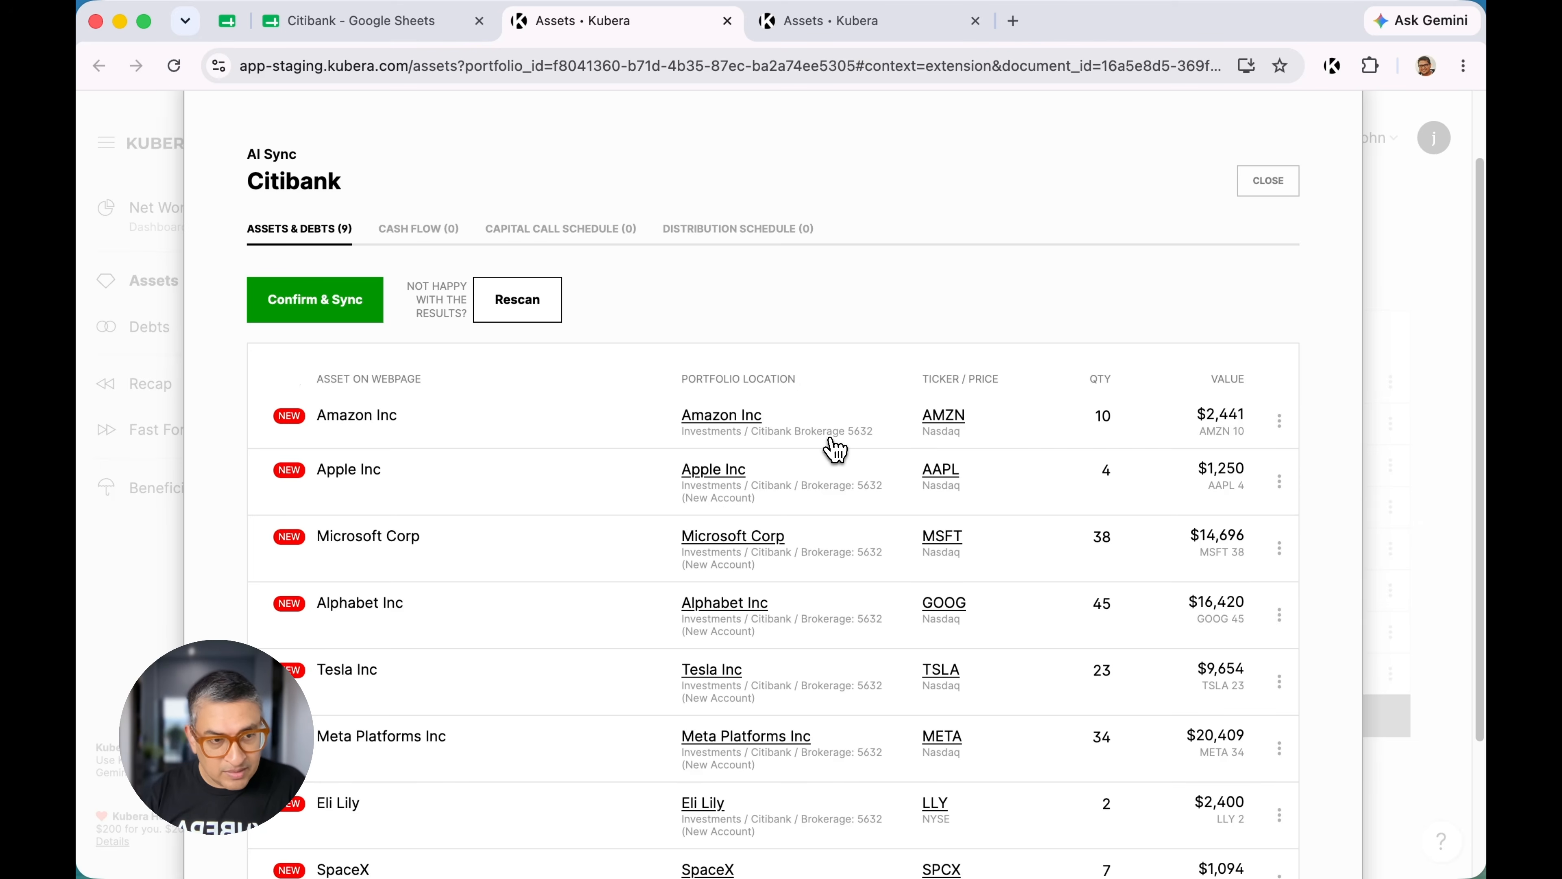
pyautogui.click(1279, 421)
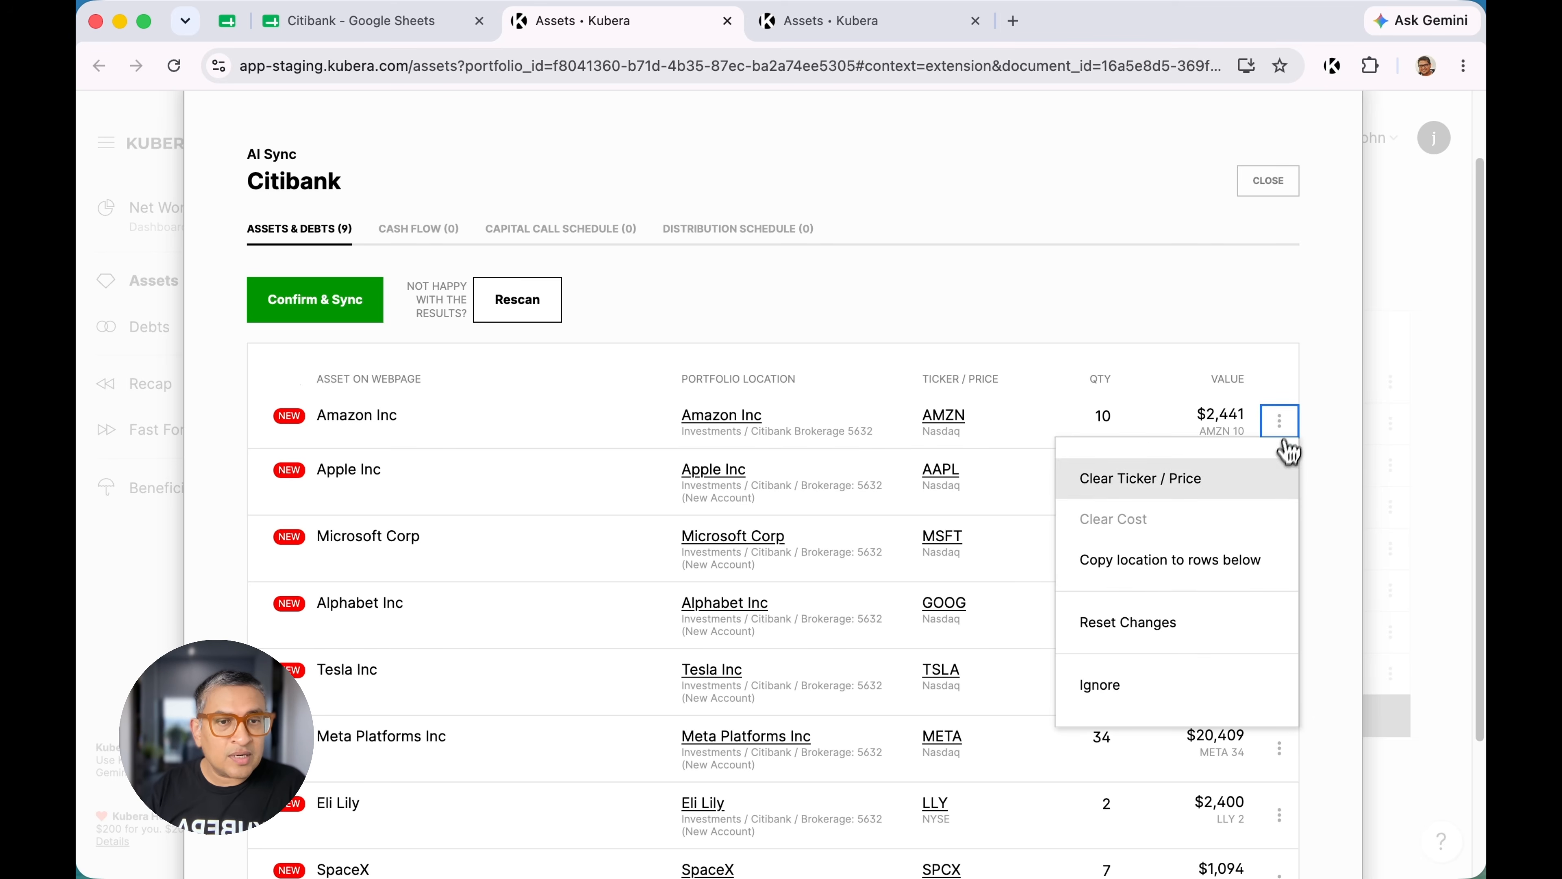
pyautogui.click(1277, 569)
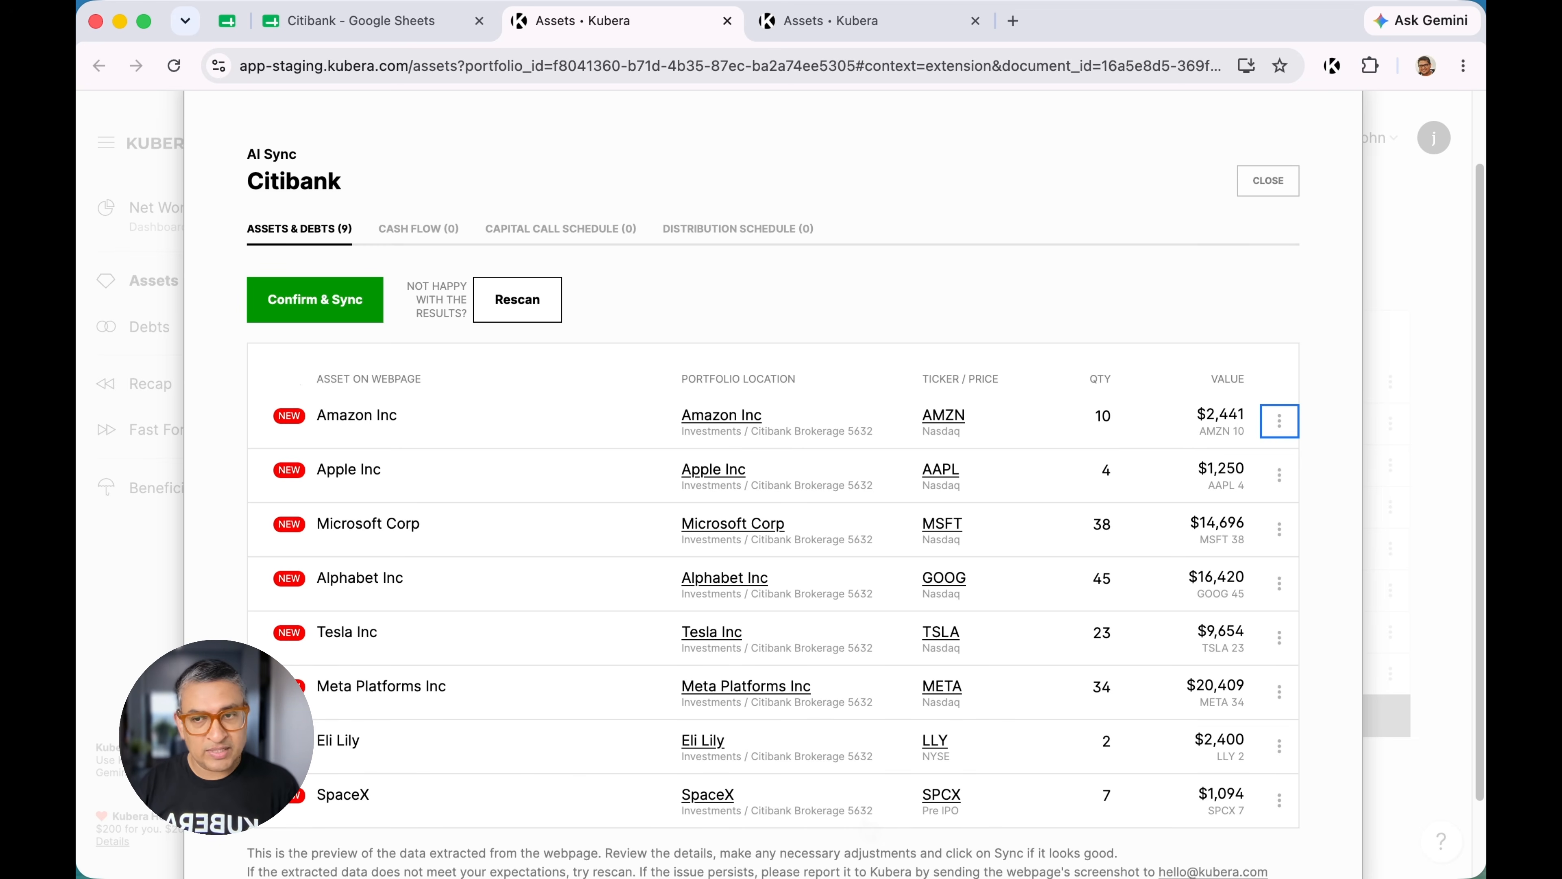
# Check the portfolio locations of all Citibank holdings, confirm and sync them into the portfolio, and close the older Kubera browser tab
pyautogui.scroll(3, 892, 677)
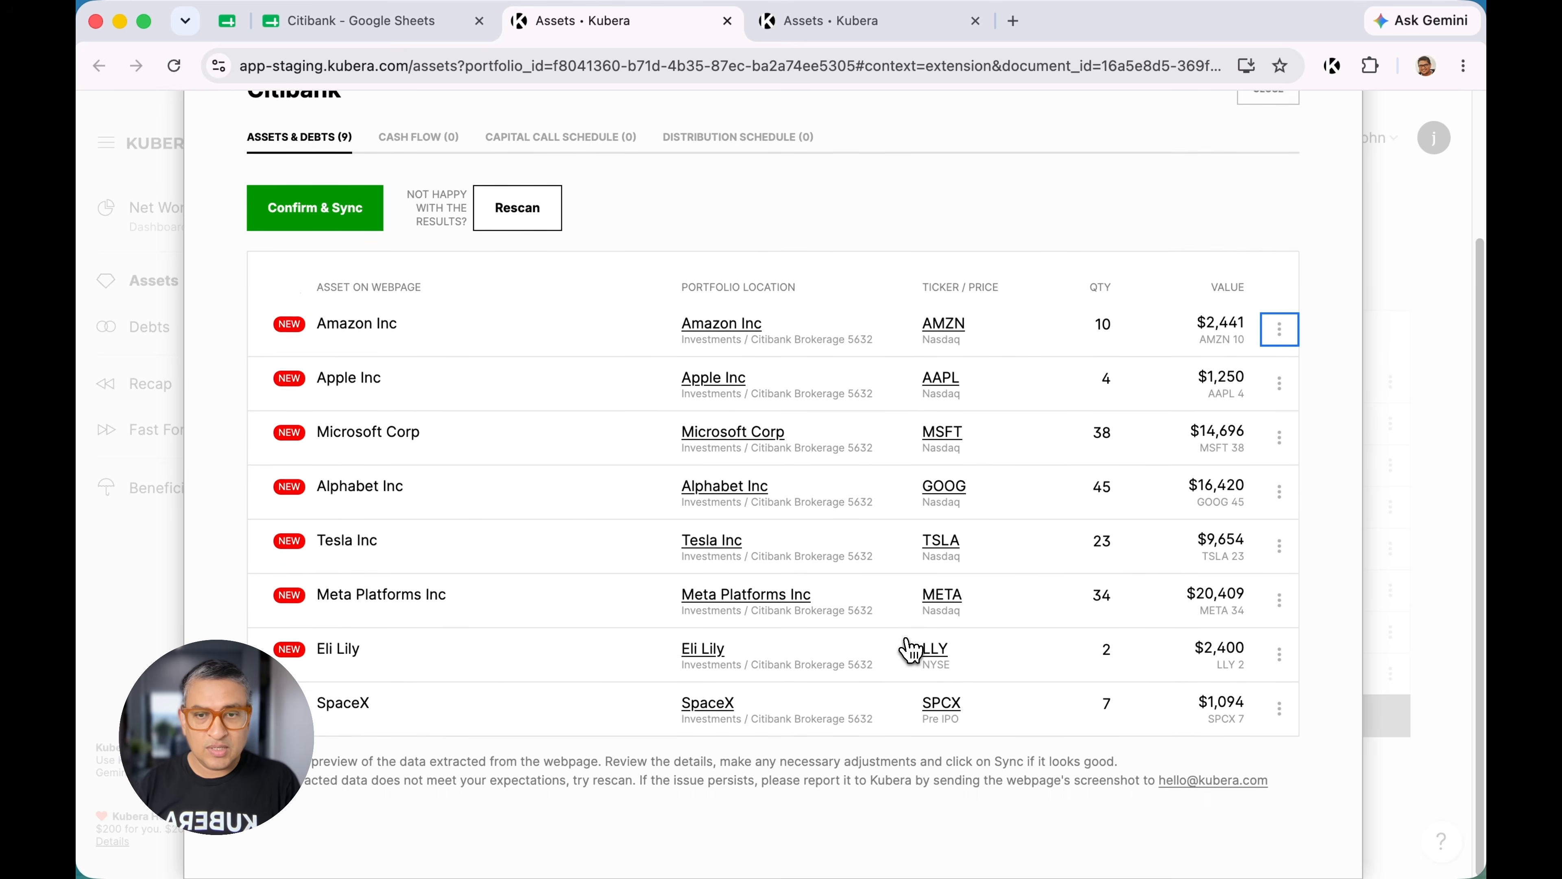
pyautogui.scroll(-3, 907, 644)
pyautogui.scroll(3, 907, 644)
pyautogui.scroll(-1, 906, 643)
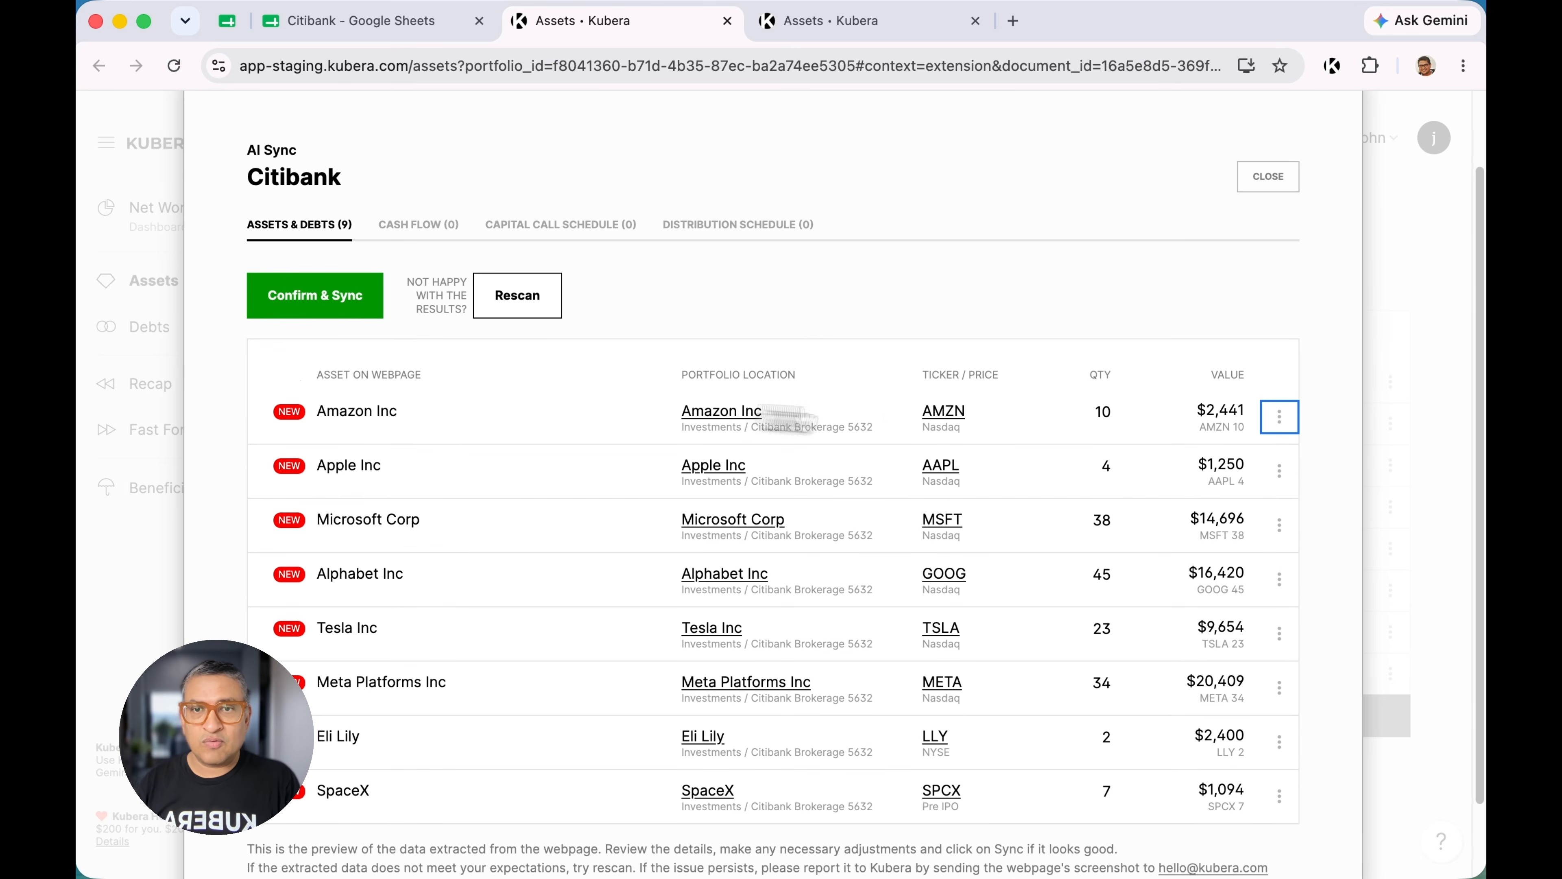
pyautogui.click(337, 307)
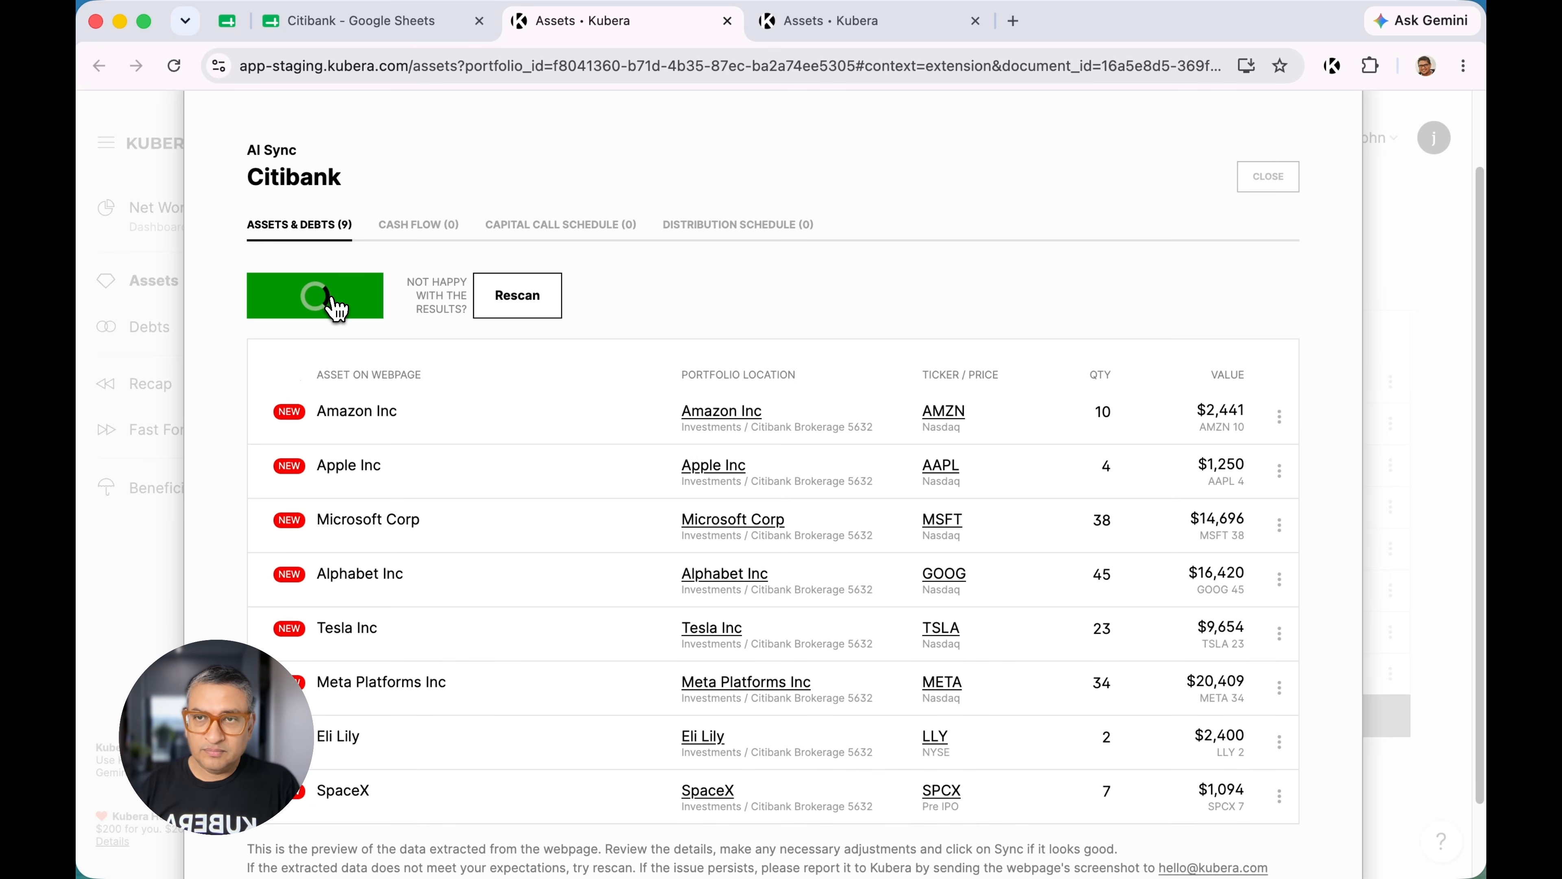
pyautogui.click(975, 20)
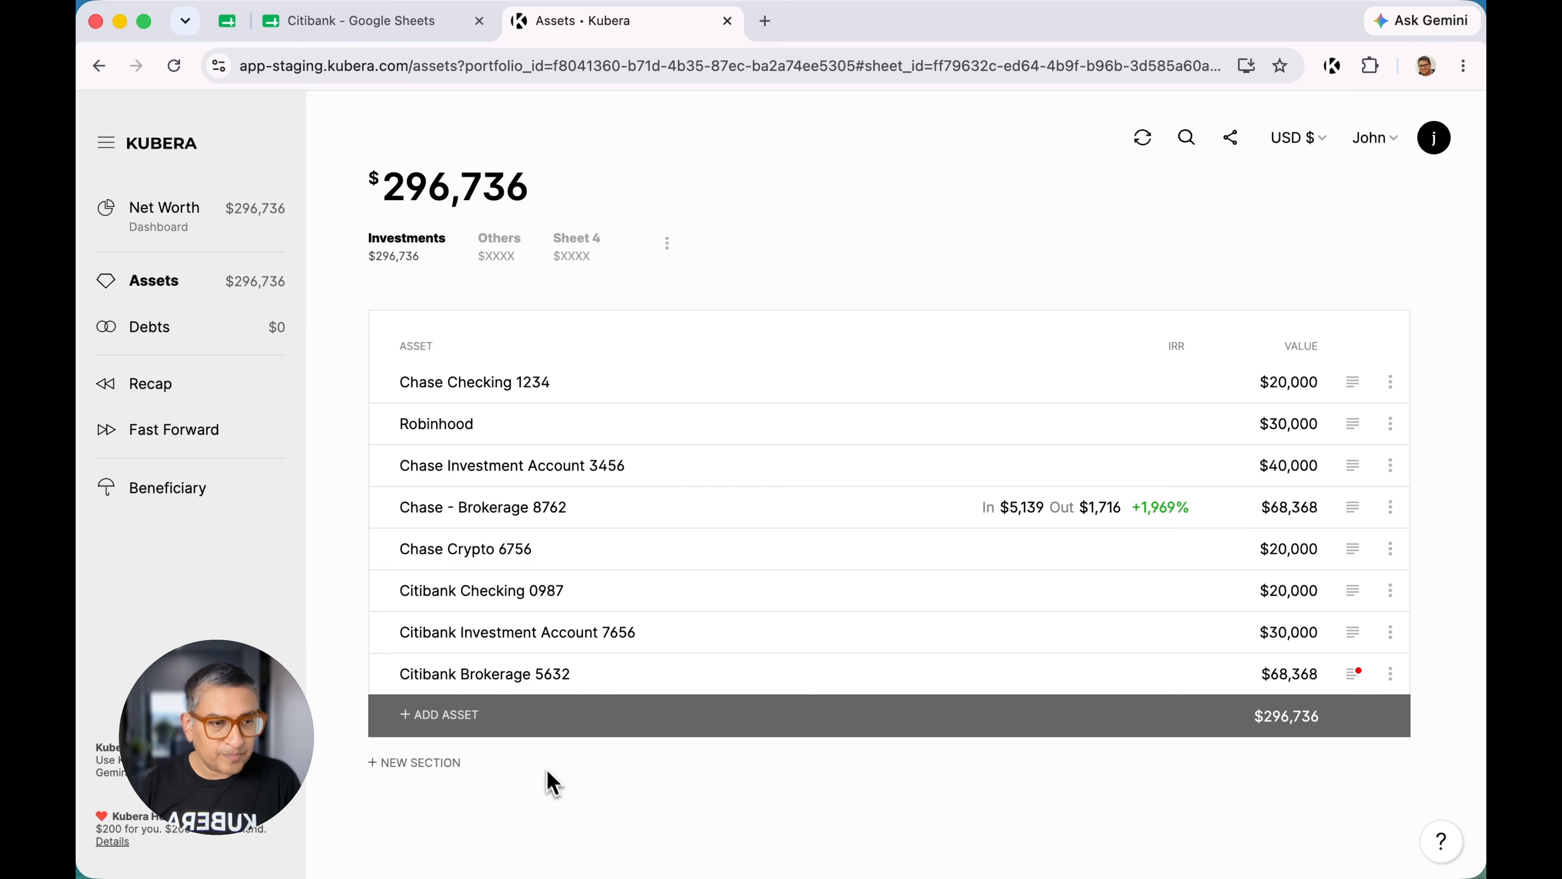
# Open the details of the Citibank Brokerage account to view its imported stock holdings
pyautogui.click(546, 683)
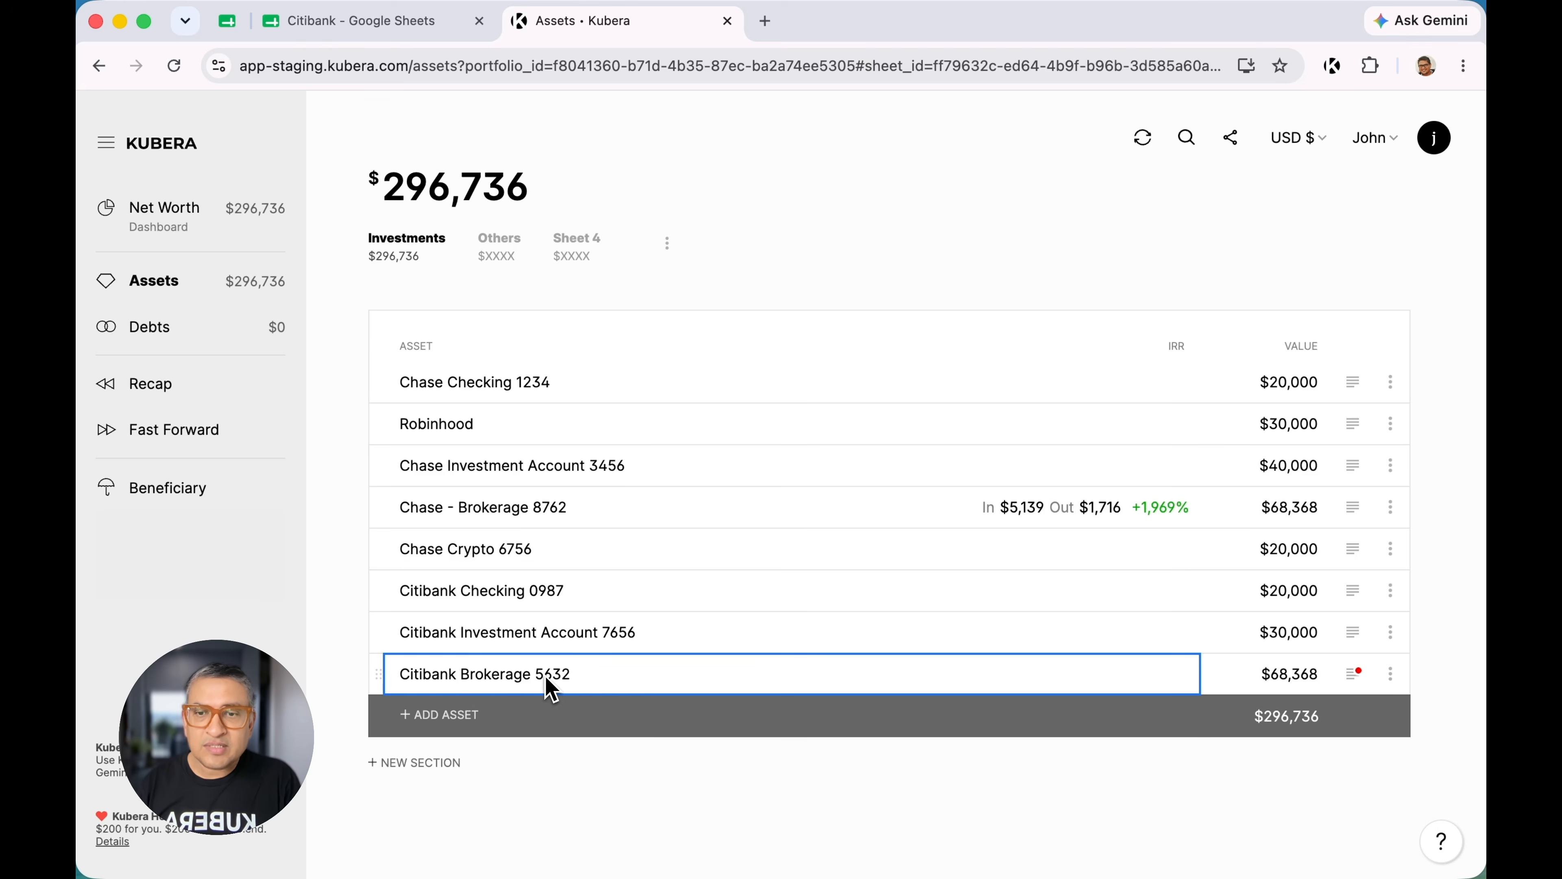
pyautogui.click(1357, 683)
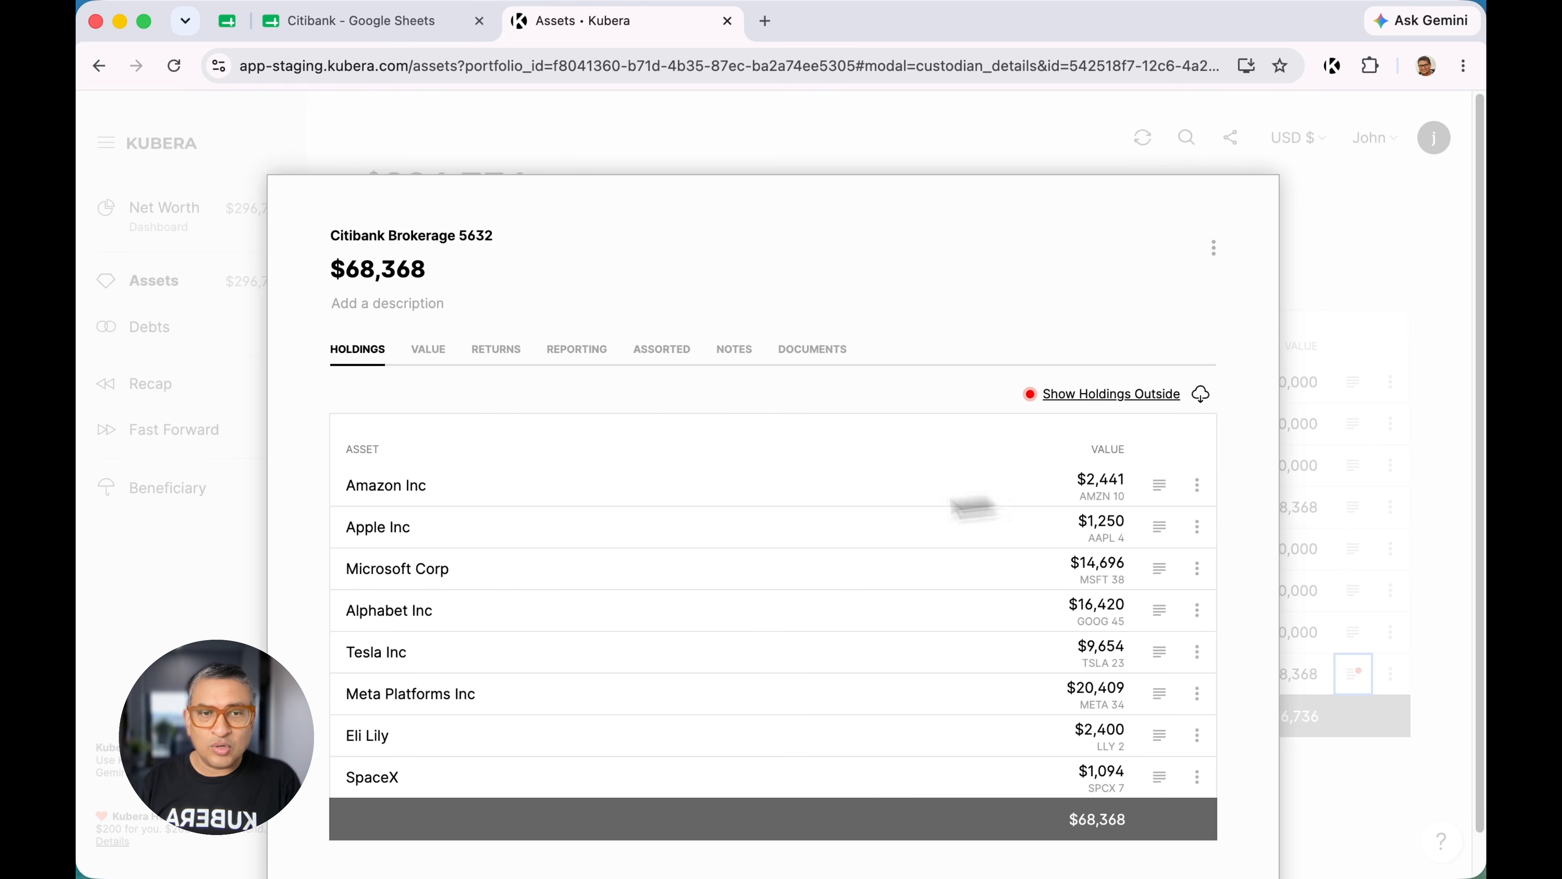